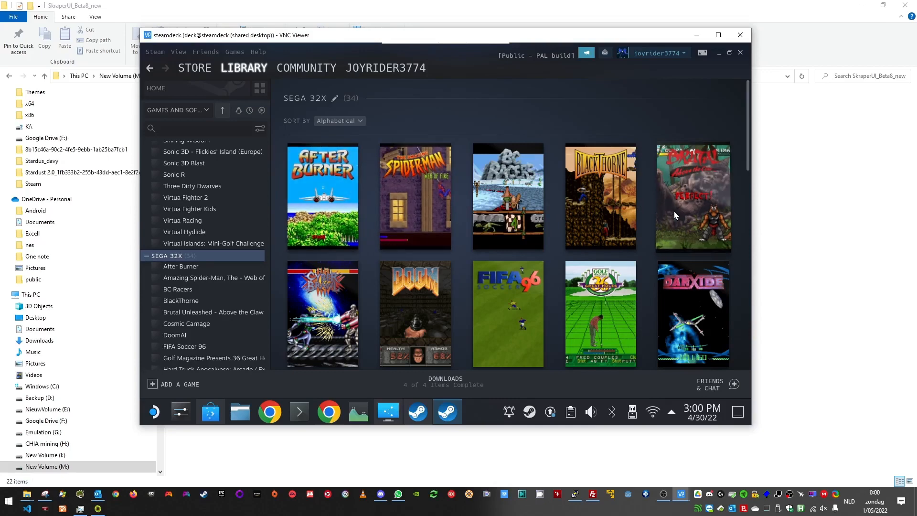
Step: Look through the game artwork in the SEGA 32X collection and view the Kolibri game page
{"action": "mouse_move", "coordinate": [674, 211]}
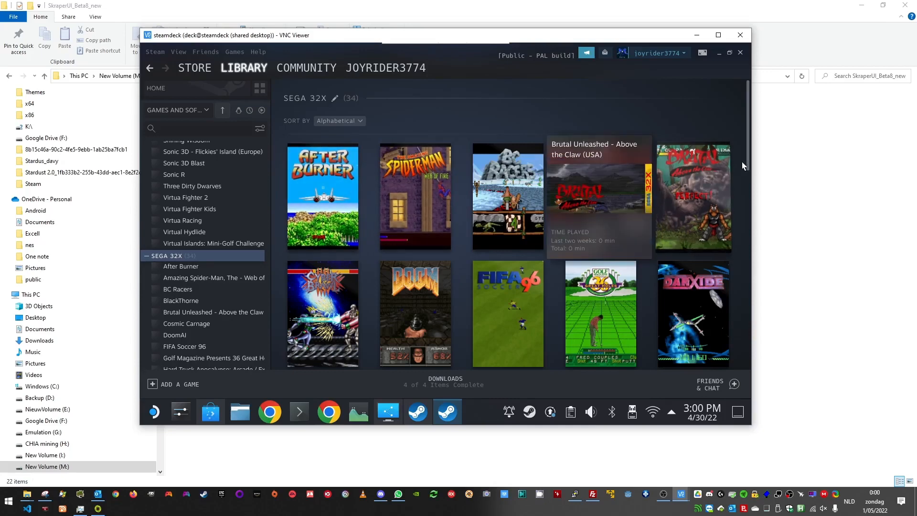
{"action": "scroll", "coordinate": [746, 159], "scroll_direction": "down", "scroll_amount": 3}
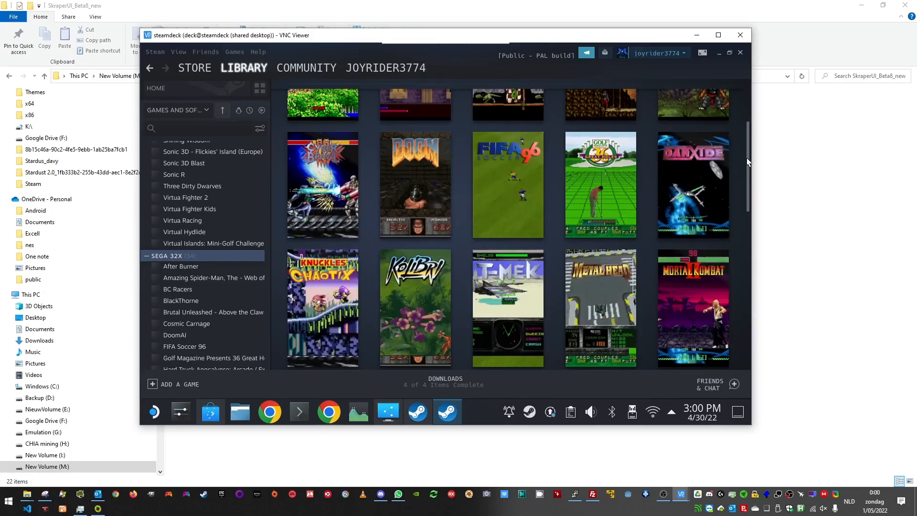
{"action": "left_click_drag", "start_coordinate": [747, 181], "coordinate": [749, 198]}
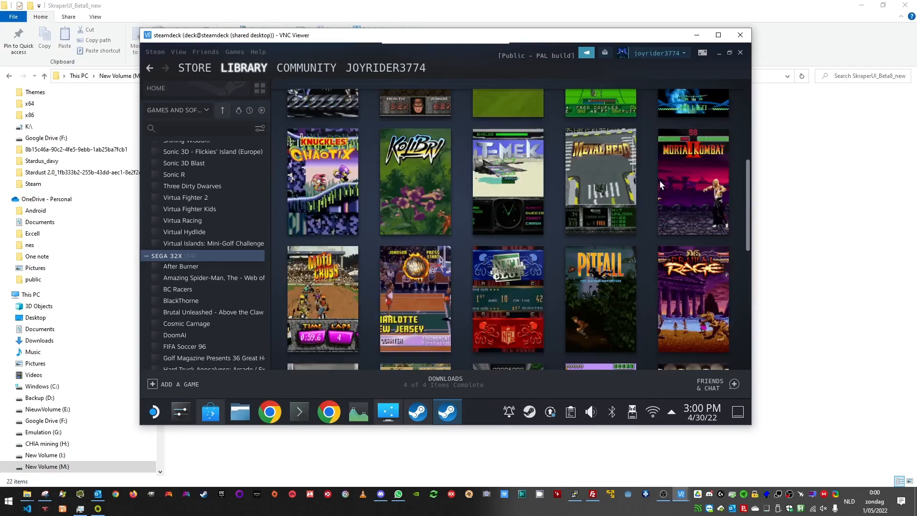
{"action": "left_click", "coordinate": [412, 203]}
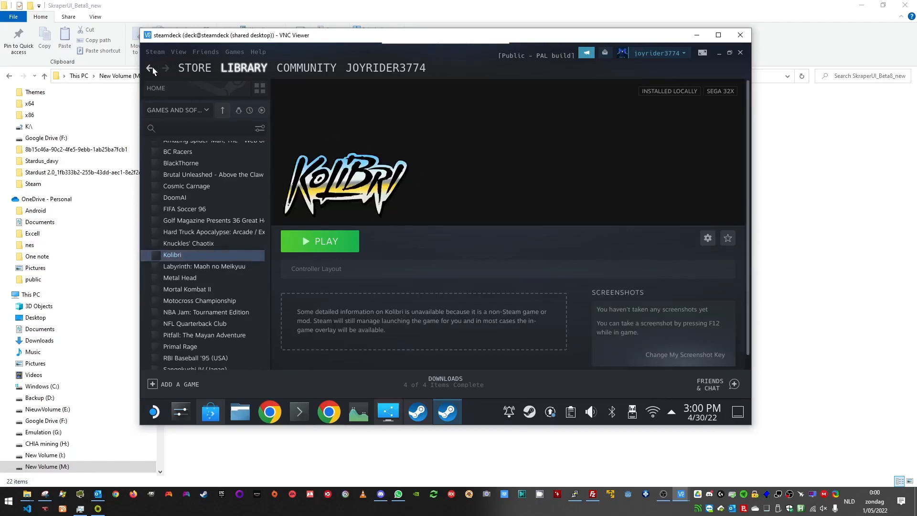
{"action": "scroll", "coordinate": [214, 194], "scroll_direction": "down", "scroll_amount": 10}
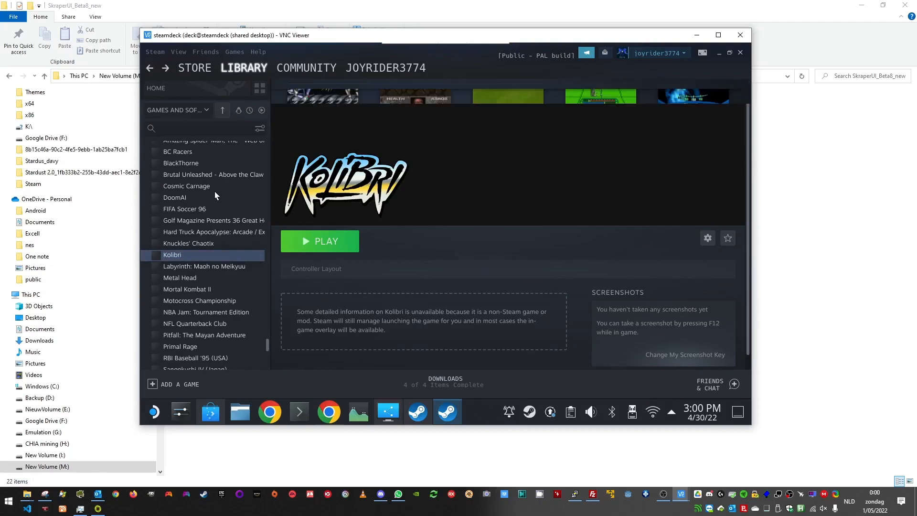
Step: Open the library home page and examine the artwork of the recent games
{"action": "left_click", "coordinate": [239, 68]}
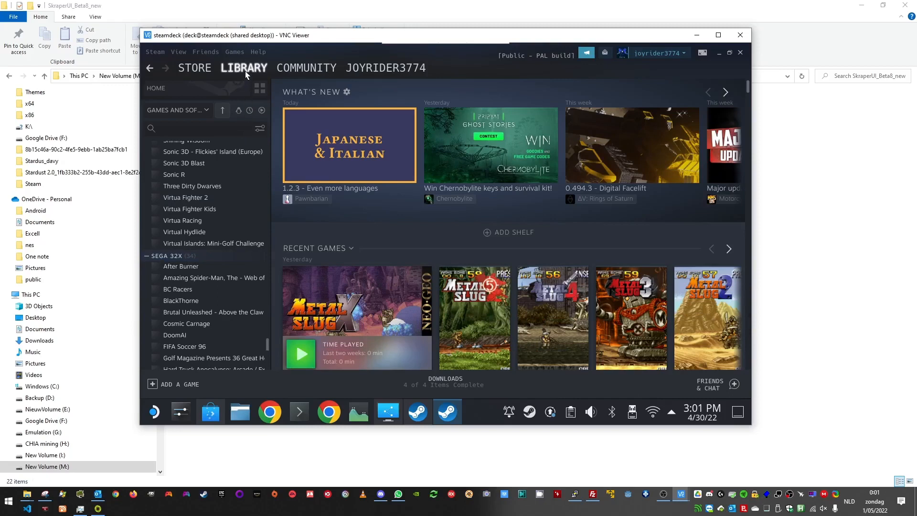
{"action": "mouse_move", "coordinate": [245, 70]}
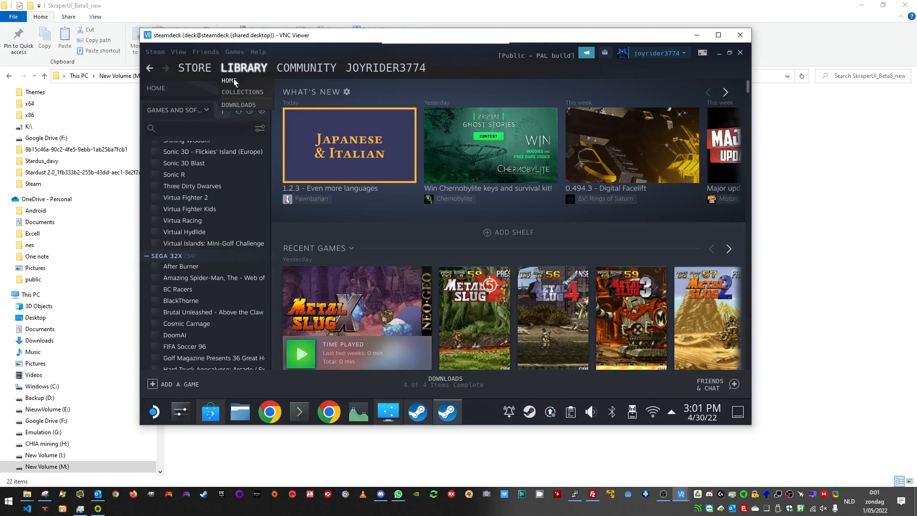
{"action": "left_click", "coordinate": [234, 83]}
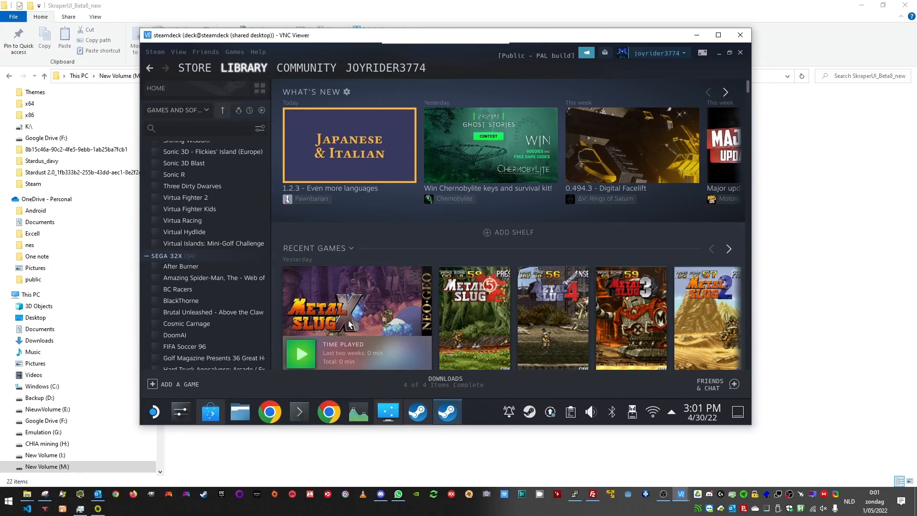
{"action": "scroll", "coordinate": [351, 308], "scroll_direction": "down", "scroll_amount": 3}
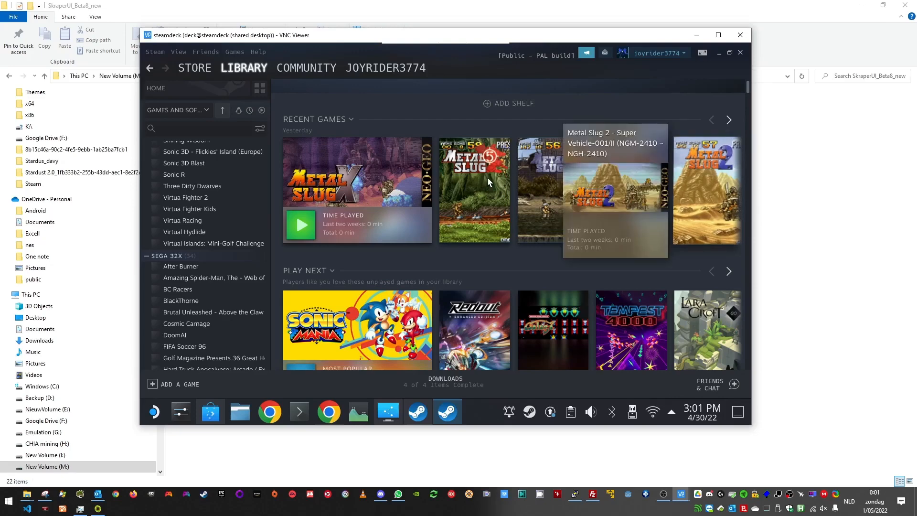
{"action": "mouse_move", "coordinate": [488, 178]}
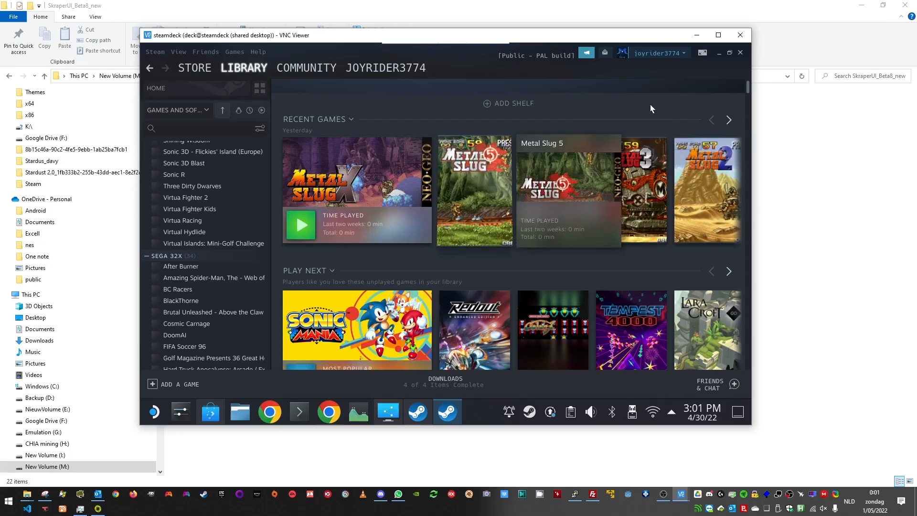
{"action": "left_click", "coordinate": [696, 35]}
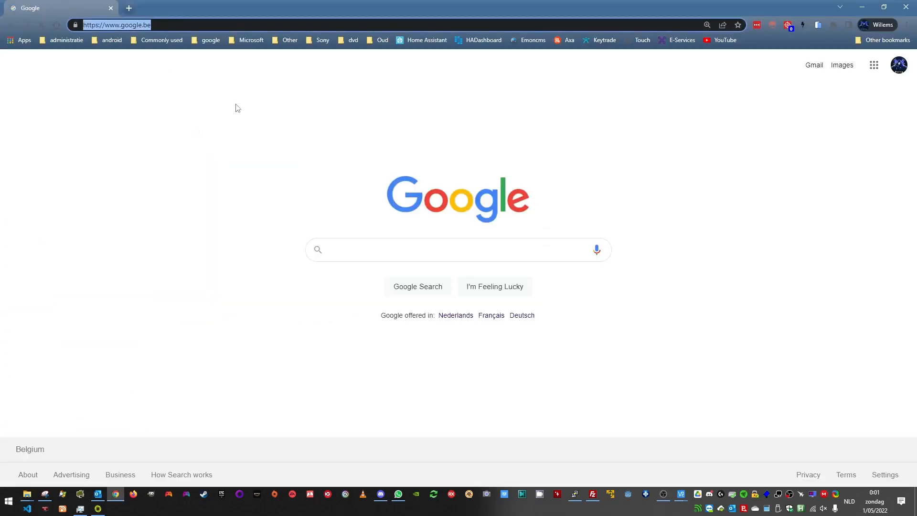
{"action": "type", "text": "www.skraper.net"}
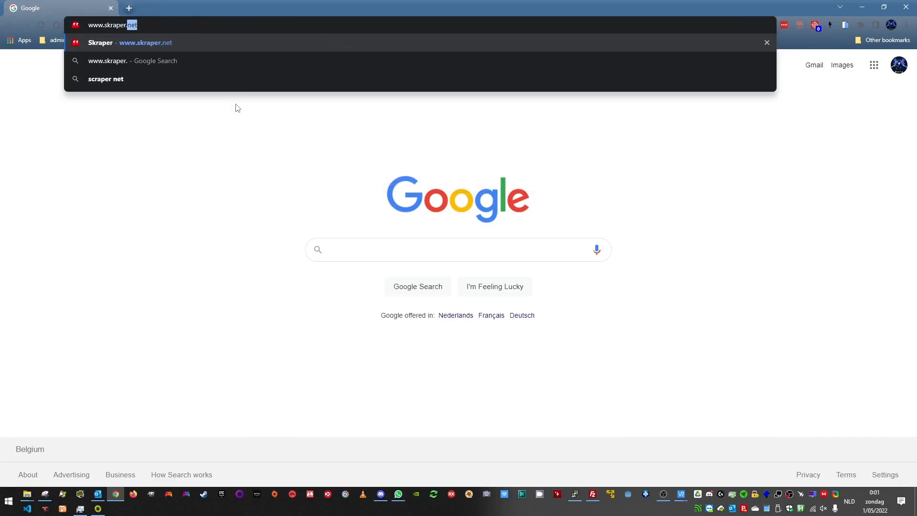
{"action": "key", "text": "Return"}
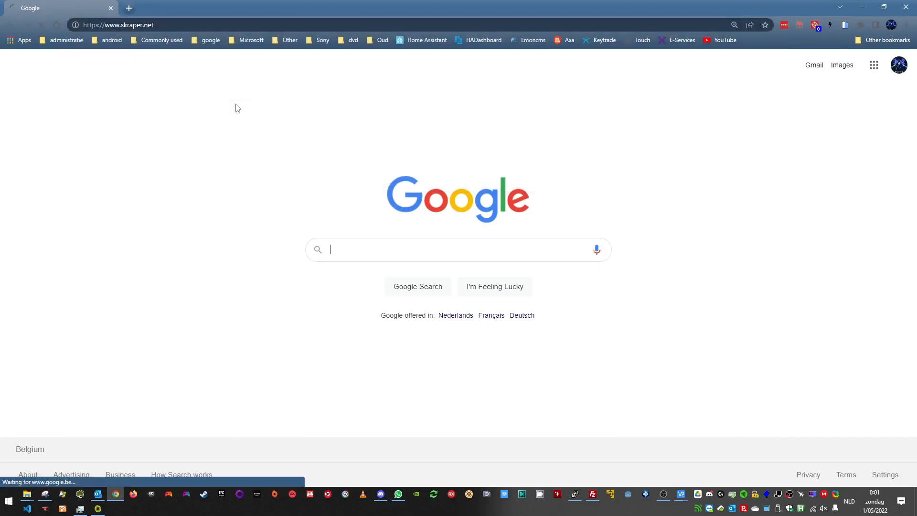
{"action": "scroll", "coordinate": [363, 210], "scroll_direction": "down", "scroll_amount": 10}
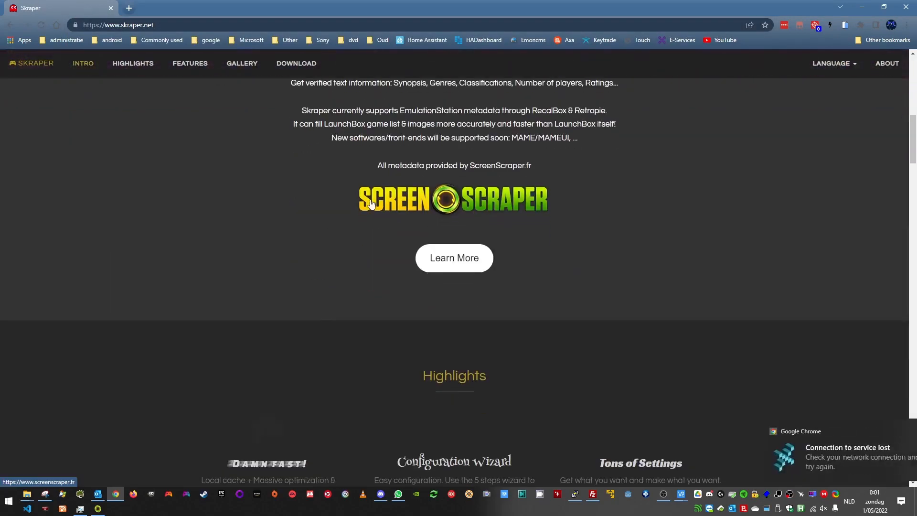
{"action": "left_click", "coordinate": [426, 256]}
{"action": "scroll", "coordinate": [391, 220], "scroll_direction": "up", "scroll_amount": 10}
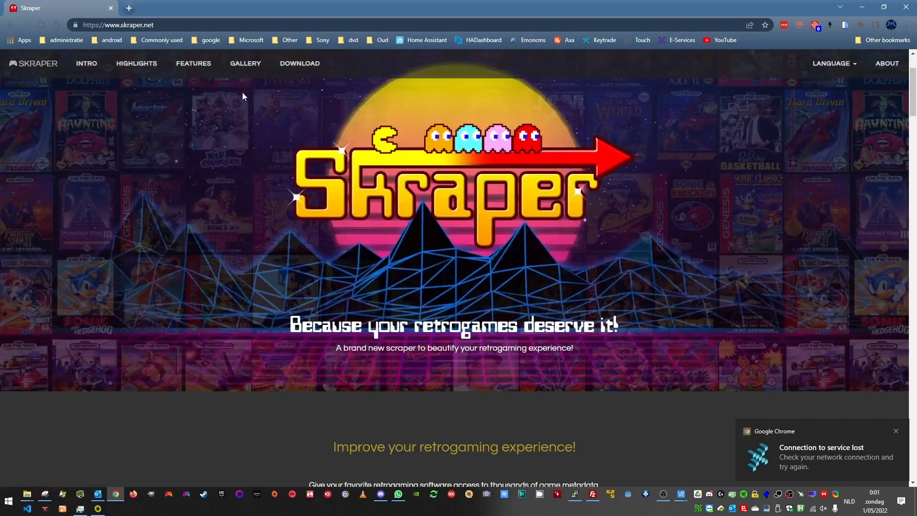
{"action": "left_click", "coordinate": [283, 70]}
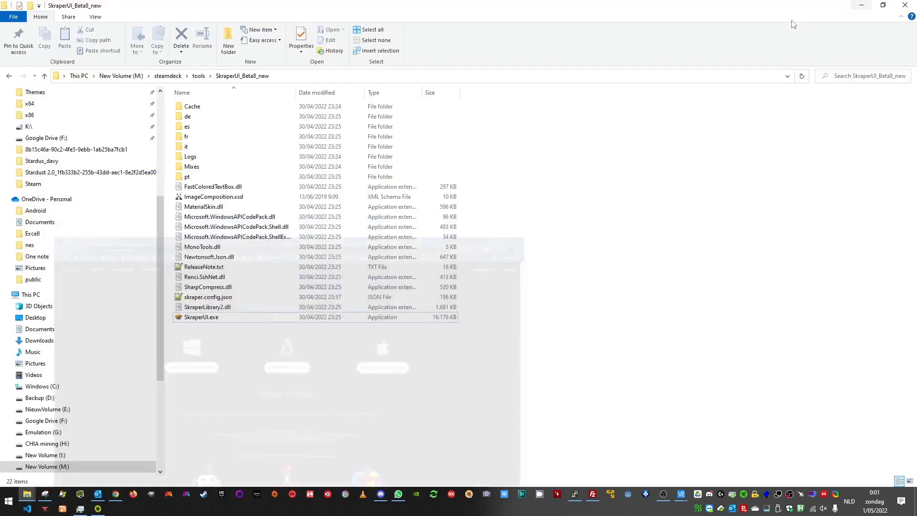
Step: Switch to File Explorer and show the tools folder inside steamdeck on New Volume (M:)
{"action": "left_click", "coordinate": [862, 7]}
{"action": "left_click", "coordinate": [198, 76]}
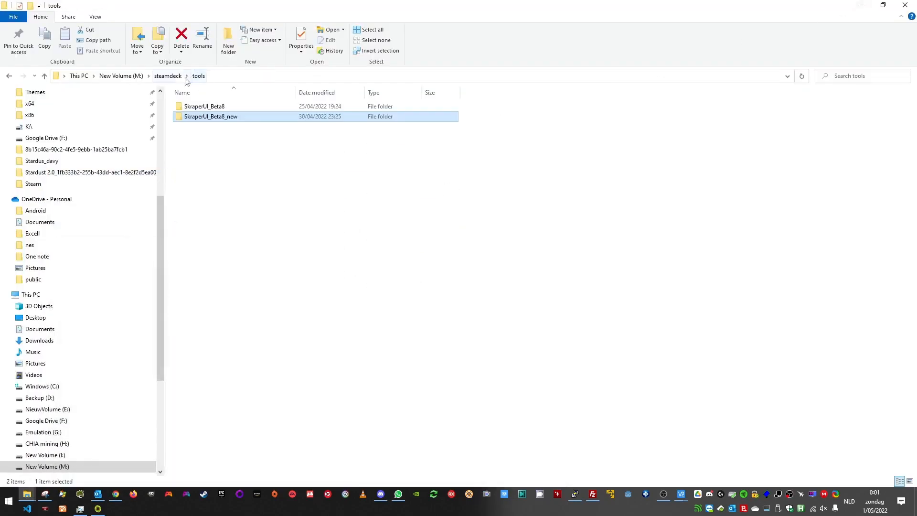
{"action": "left_click", "coordinate": [168, 75]}
{"action": "left_click", "coordinate": [142, 76]}
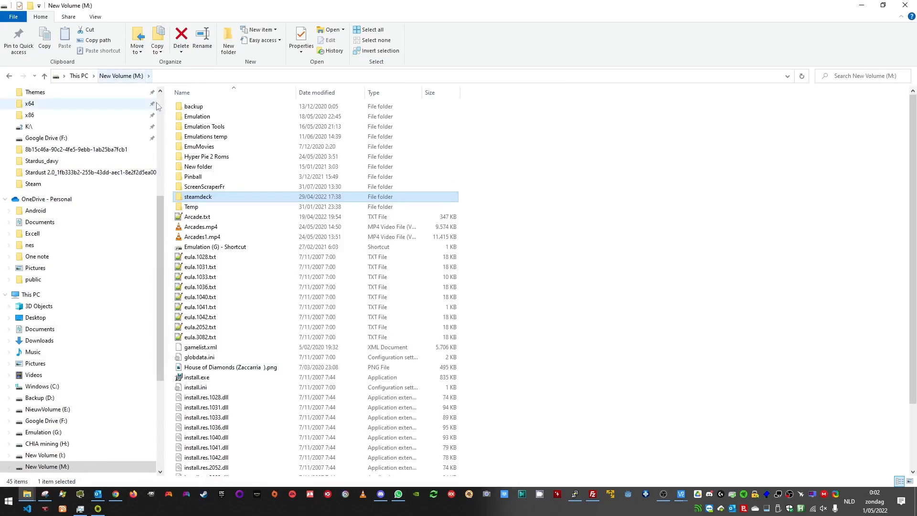
{"action": "double_click", "coordinate": [214, 197]}
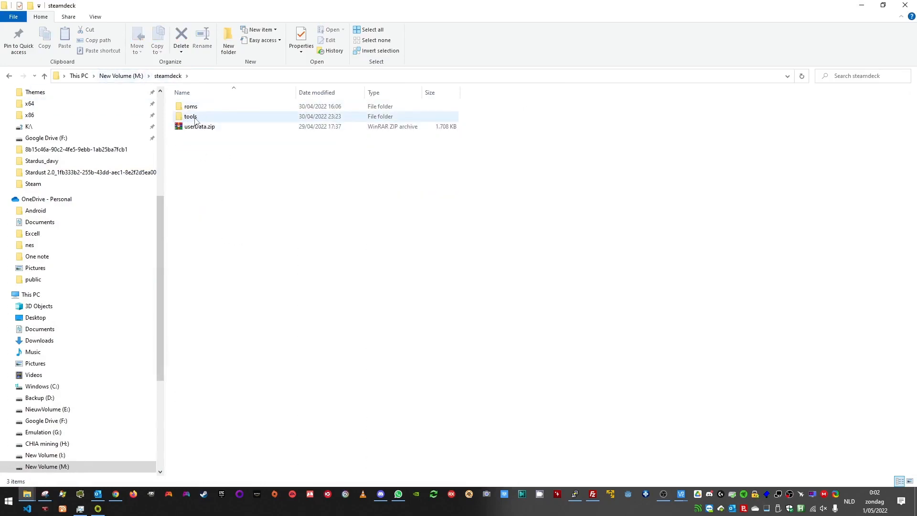
{"action": "double_click", "coordinate": [193, 118]}
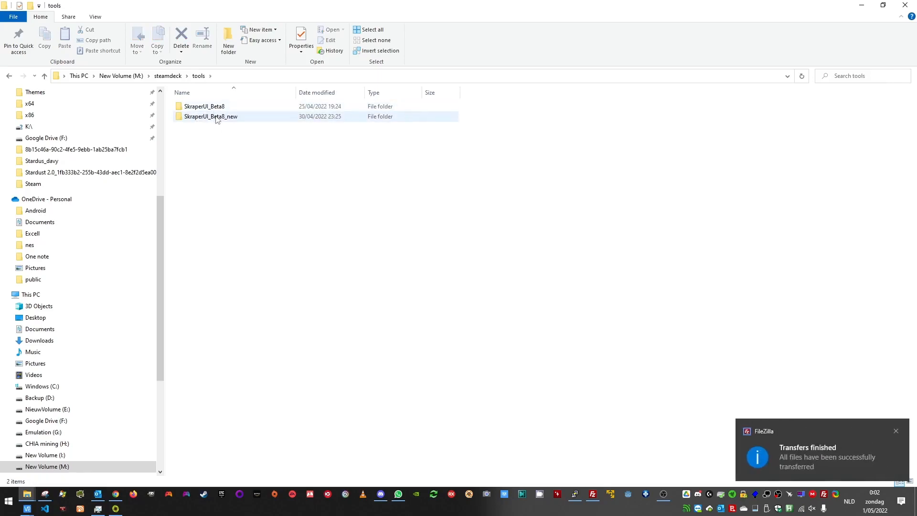
Step: Open the roms folder inside steamdeck and examine its system subfolders
{"action": "left_click", "coordinate": [168, 76]}
{"action": "left_click", "coordinate": [195, 108]}
{"action": "double_click", "coordinate": [194, 107]}
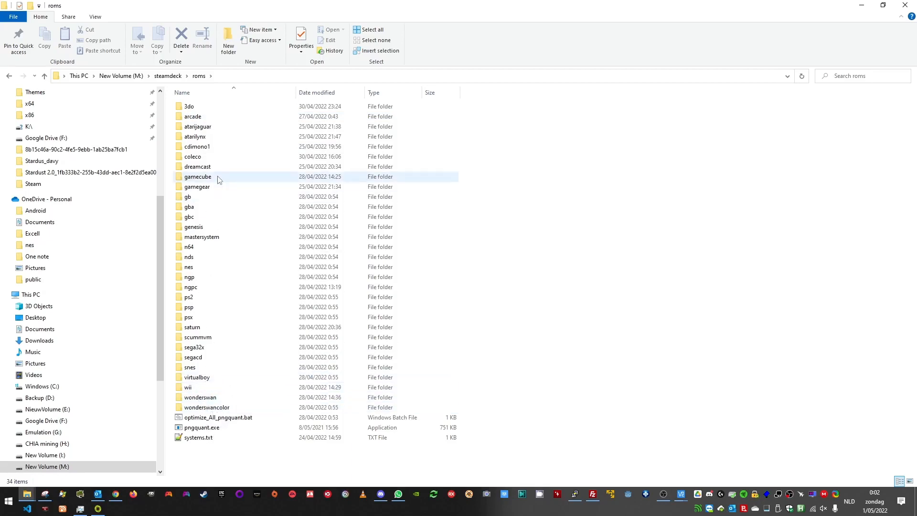
{"action": "mouse_move", "coordinate": [218, 180]}
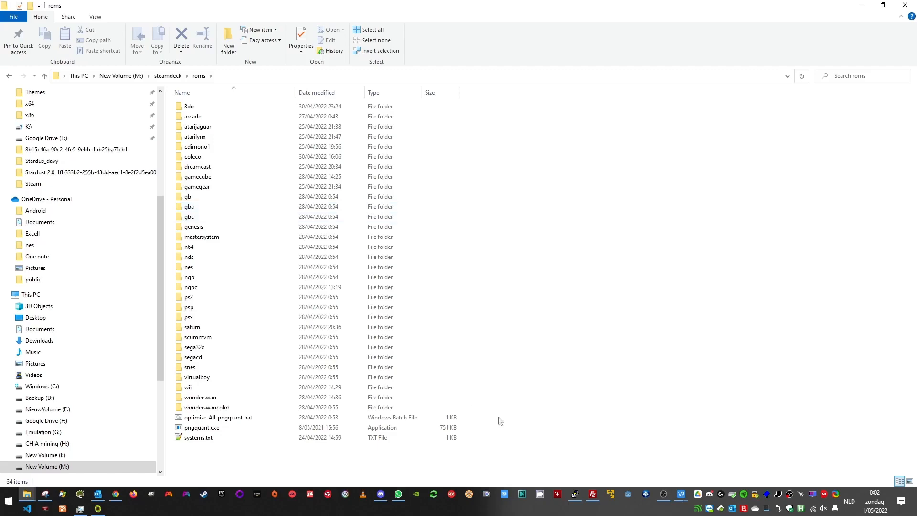
Step: Switch to FileZilla and compare the files in the local and remote 3do folders
{"action": "left_click", "coordinate": [593, 493]}
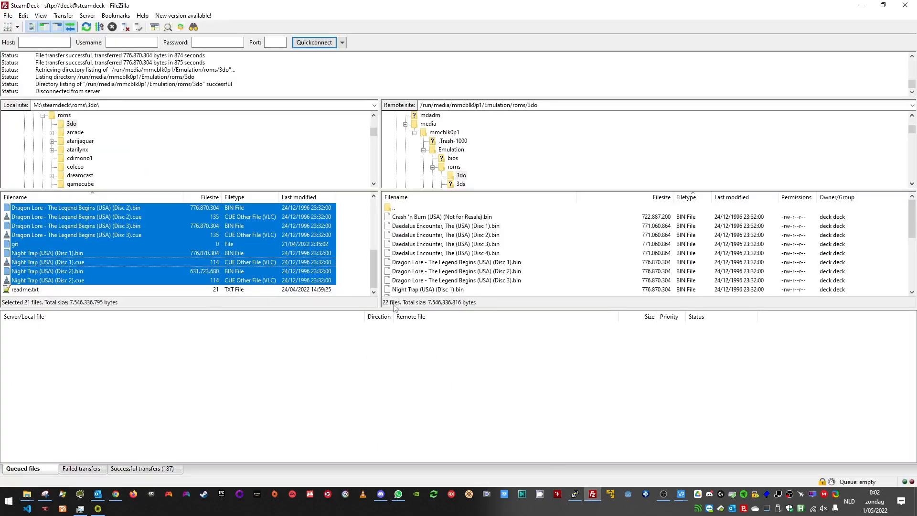
{"action": "scroll", "coordinate": [283, 222], "scroll_direction": "up", "scroll_amount": 4}
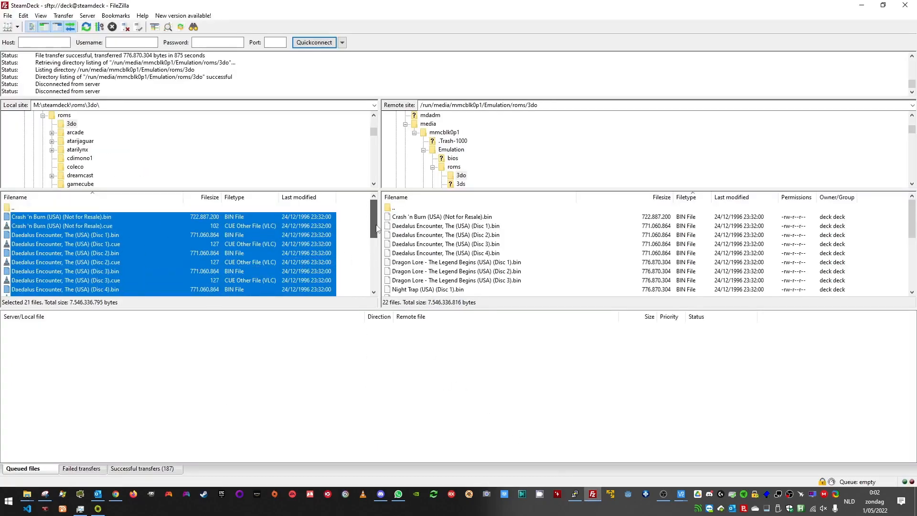
{"action": "left_click", "coordinate": [237, 221]}
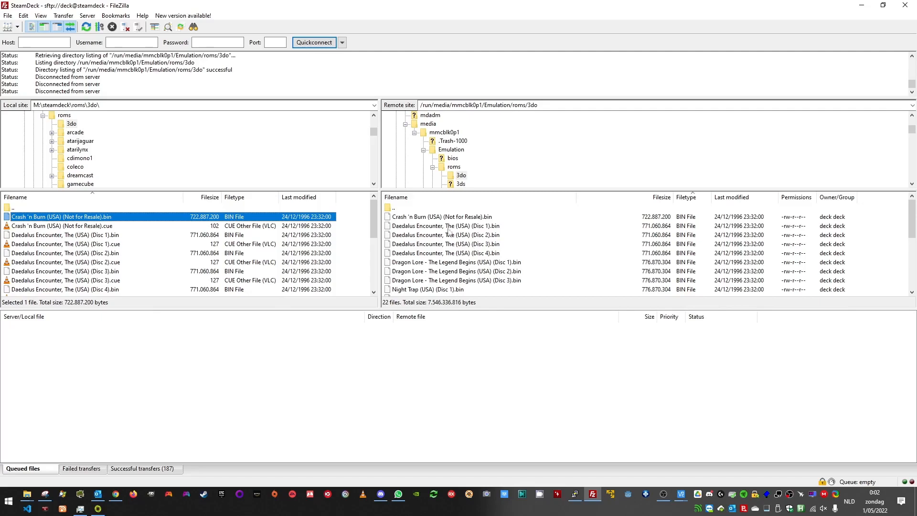
{"action": "mouse_move", "coordinate": [373, 213]}
{"action": "left_mouse_down"}
{"action": "mouse_move", "coordinate": [376, 266]}
{"action": "mouse_move", "coordinate": [376, 209]}
{"action": "left_mouse_up"}
Step: List the remote Emulation/roms folder on the Steam Deck and look through its system folders
{"action": "left_click", "coordinate": [454, 166]}
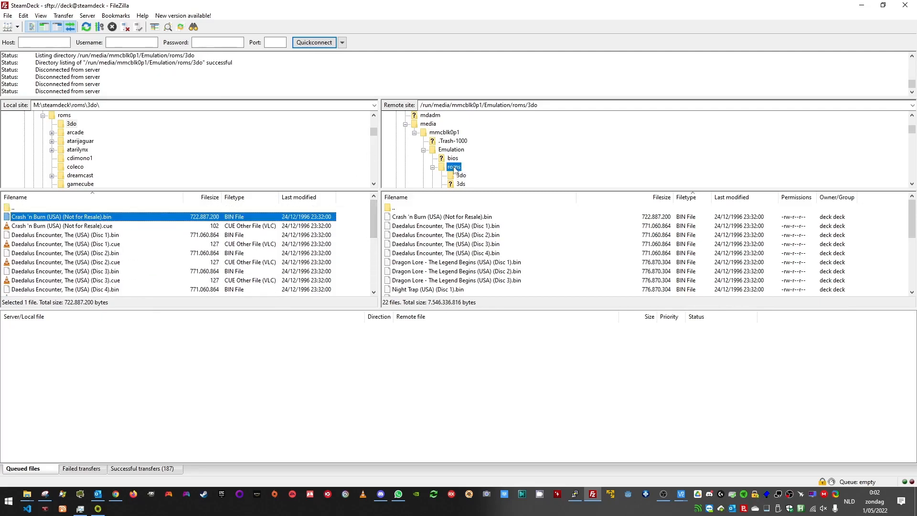
{"action": "scroll", "coordinate": [420, 230], "scroll_direction": "down", "scroll_amount": 9}
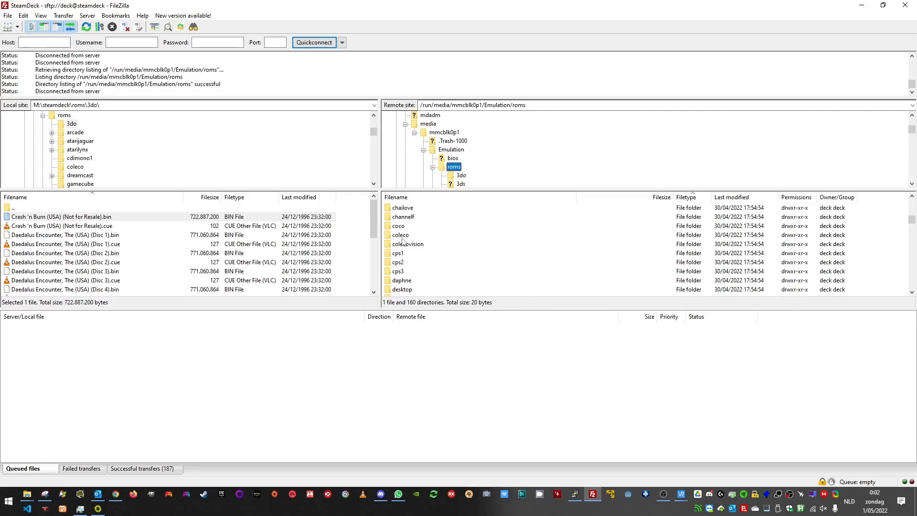
{"action": "scroll", "coordinate": [406, 246], "scroll_direction": "down", "scroll_amount": 20}
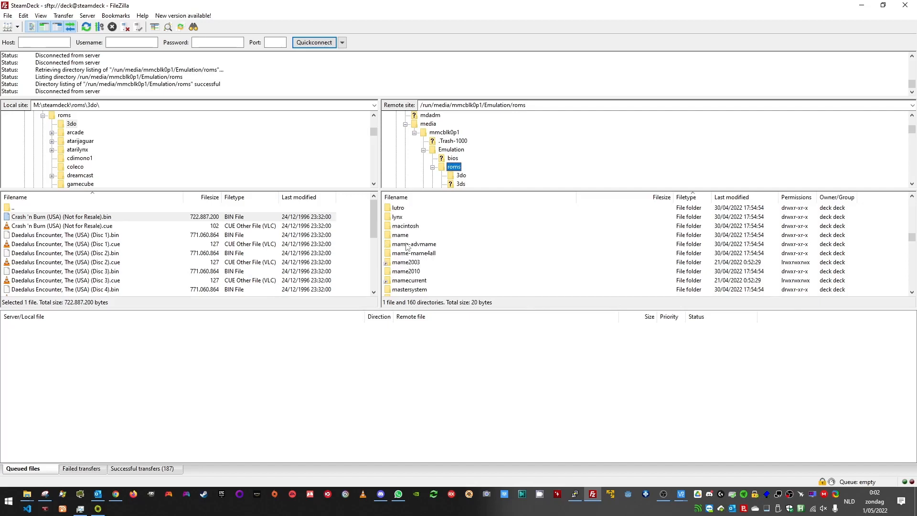
{"action": "scroll", "coordinate": [406, 246], "scroll_direction": "down", "scroll_amount": 3}
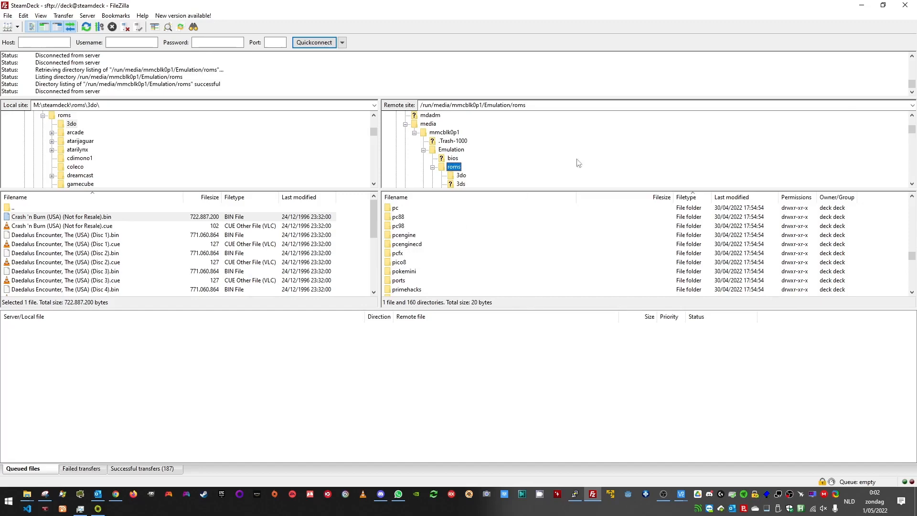
Step: Switch to Skraper's Configuration Wizard showing the ScreenScraper account page
{"action": "left_click", "coordinate": [861, 5]}
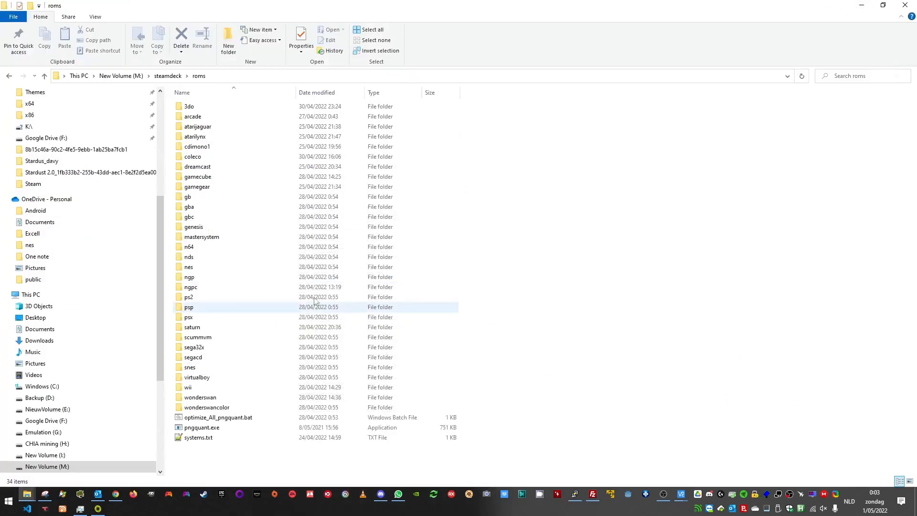
{"action": "left_click", "coordinate": [100, 512]}
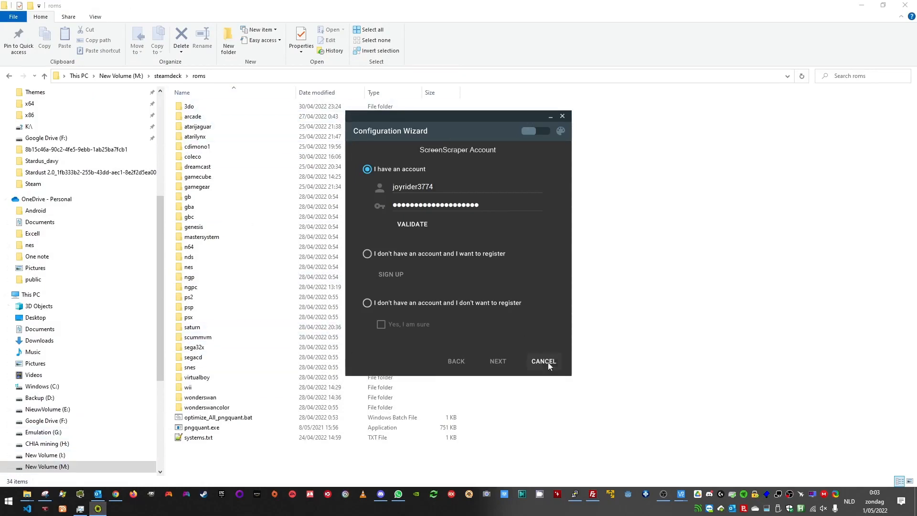
{"action": "left_click", "coordinate": [115, 494]}
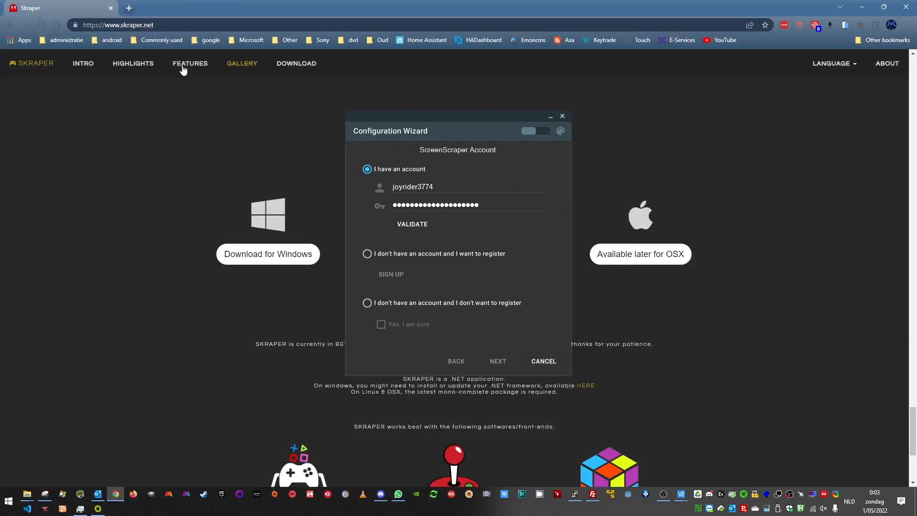
{"action": "key", "text": "ctrl+l"}
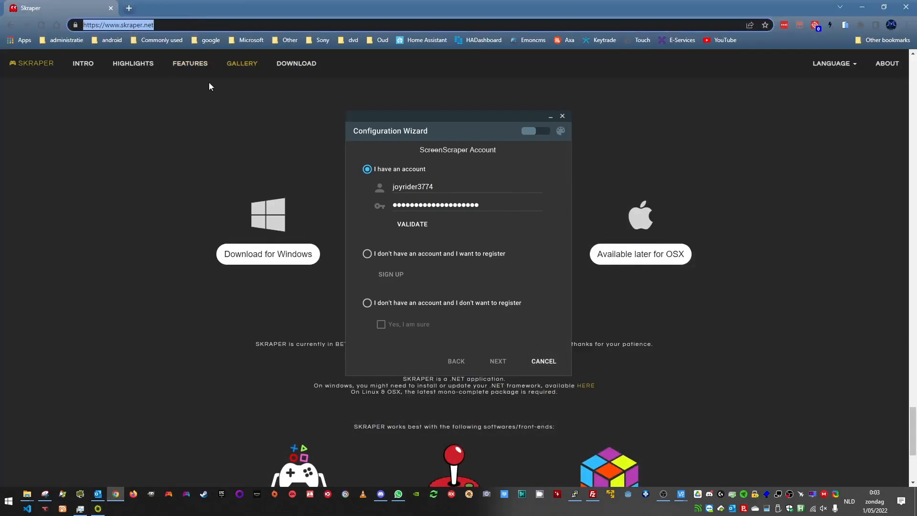
{"action": "type", "text": "www"}
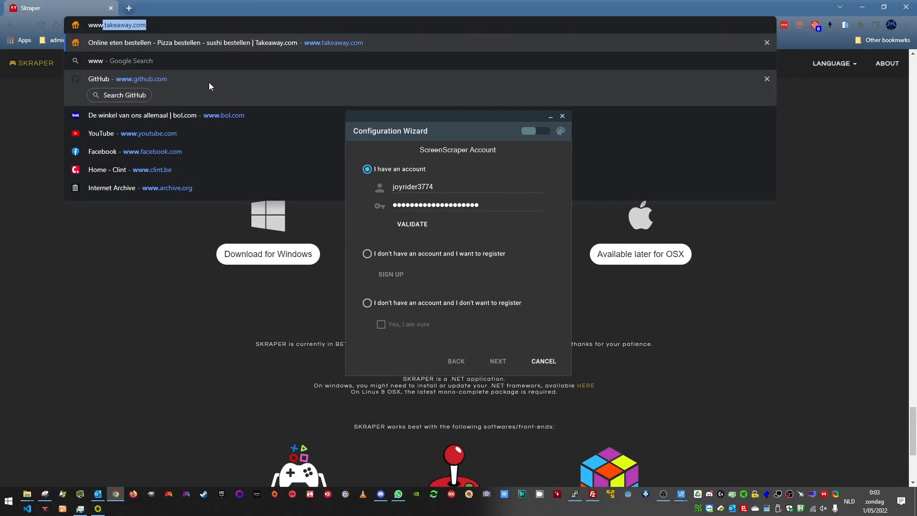
{"action": "type", "text": ".github.com"}
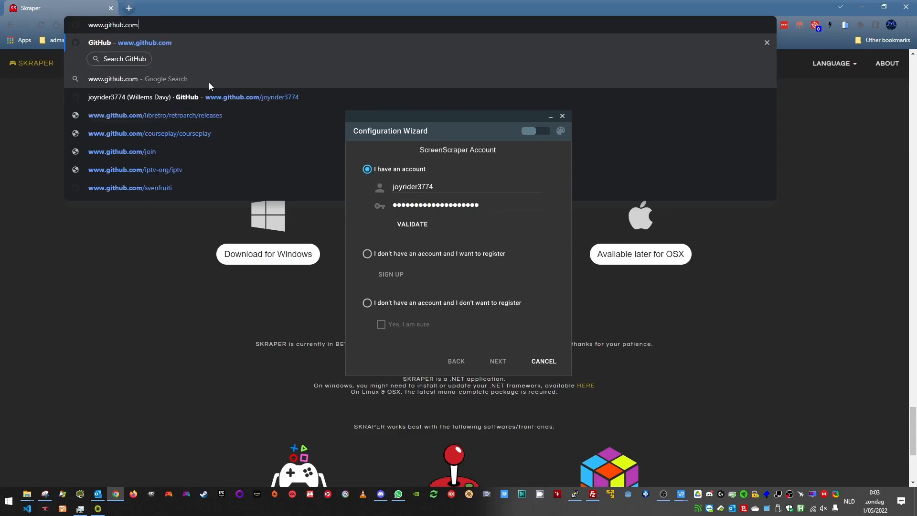
{"action": "type", "text": "/joyrider377"}
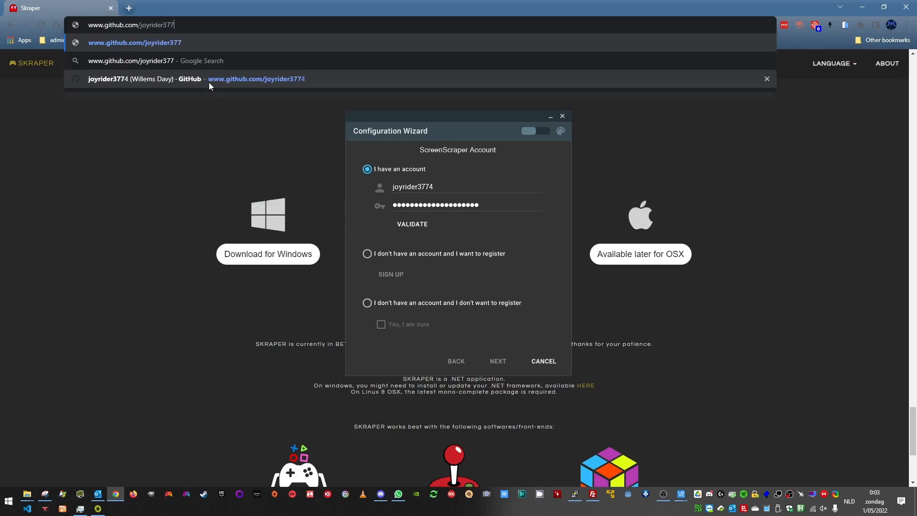
{"action": "type", "text": "4"}
{"action": "key", "text": "Return"}
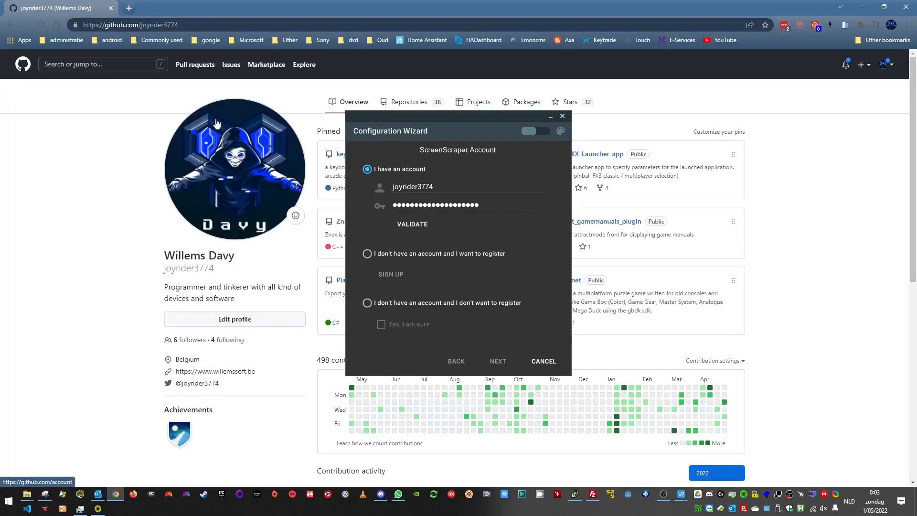
Step: Move the Configuration Wizard aside and open the skraper_mixed_images repository from the profile's repository list
{"action": "left_click_drag", "start_coordinate": [413, 121], "coordinate": [770, 154]}
{"action": "left_click", "coordinate": [411, 103]}
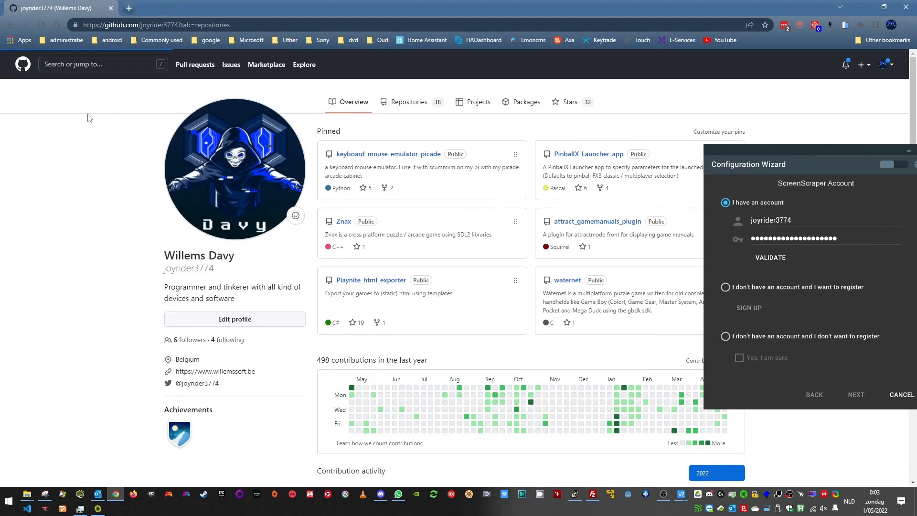
{"action": "left_click", "coordinate": [335, 131]}
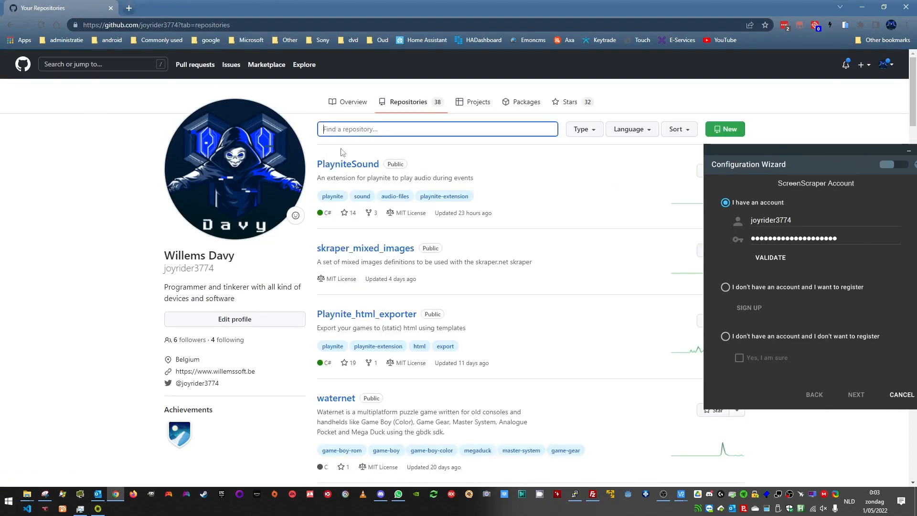
{"action": "left_click", "coordinate": [377, 251]}
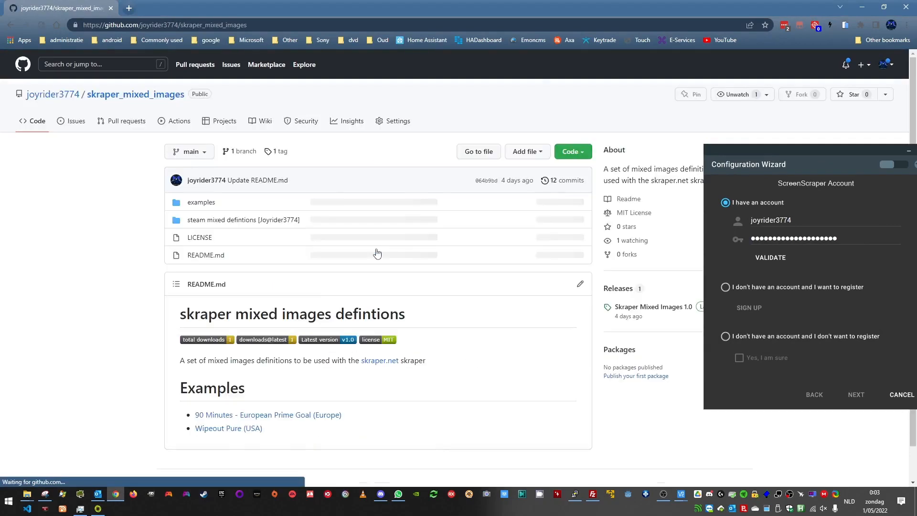
Step: Download Skraper.Mixed.Images.1.0.zip from the repository's releases and open the archive to its definitions folder
{"action": "left_click", "coordinate": [620, 287]}
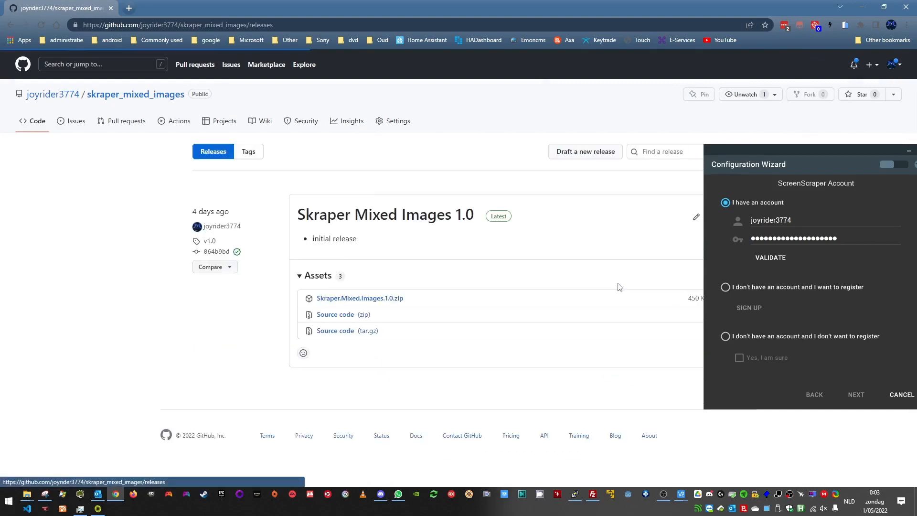
{"action": "left_click", "coordinate": [362, 300]}
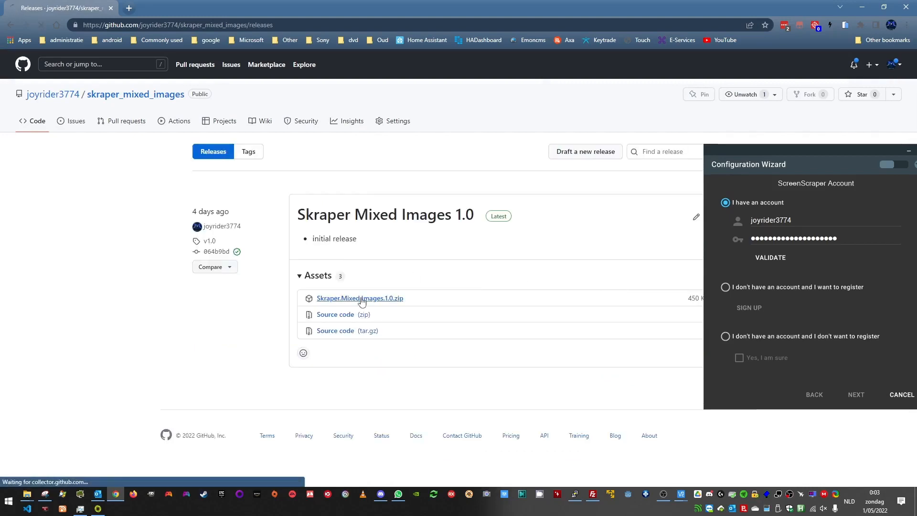
{"action": "left_click", "coordinate": [65, 481]}
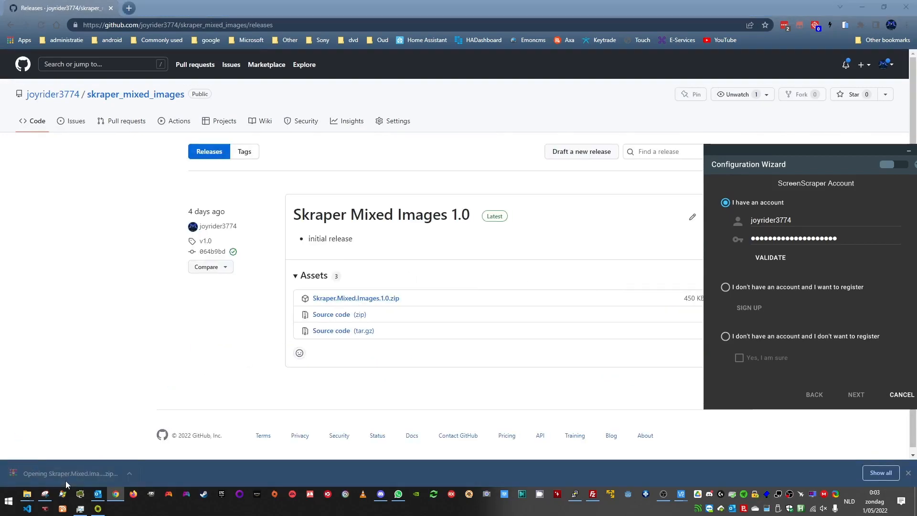
{"action": "left_click", "coordinate": [140, 181]}
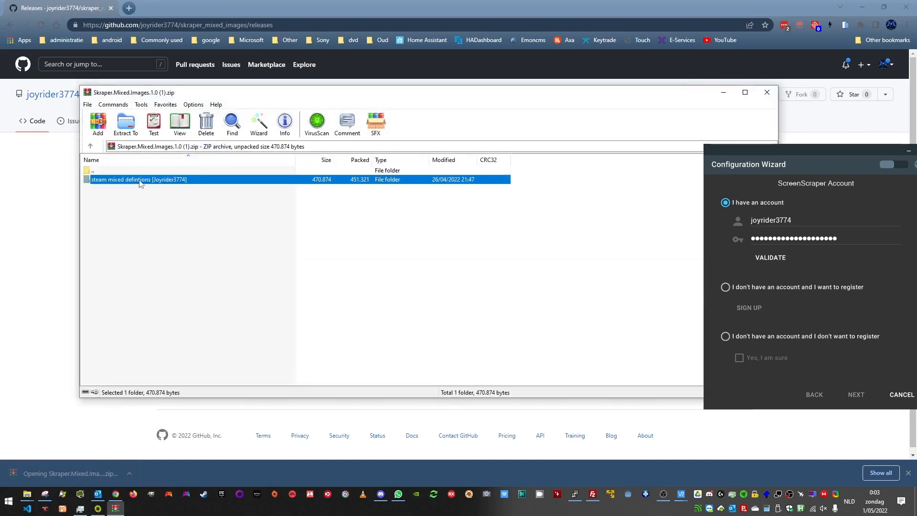
Step: Switch to File Explorer and open the Mixes folder inside steamdeck\tools\SkraperUI_Beta8_new
{"action": "left_click", "coordinate": [26, 494]}
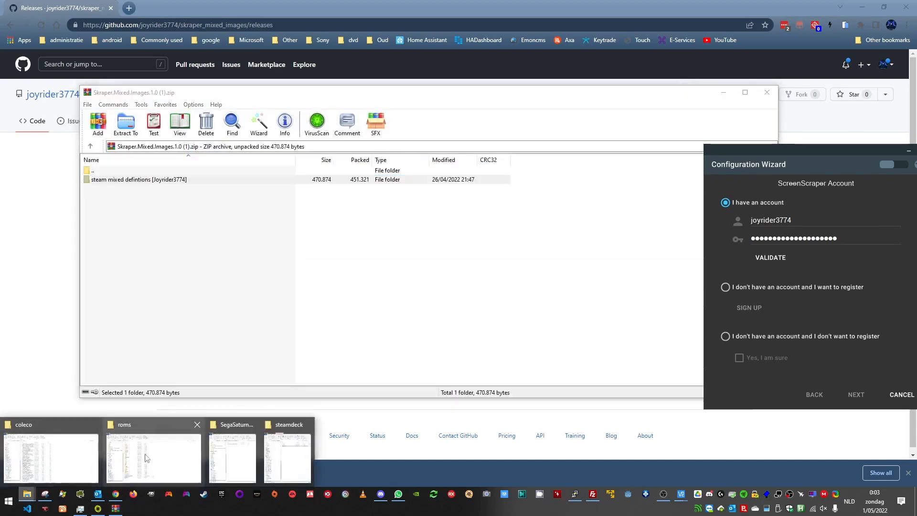
{"action": "left_click", "coordinate": [175, 458]}
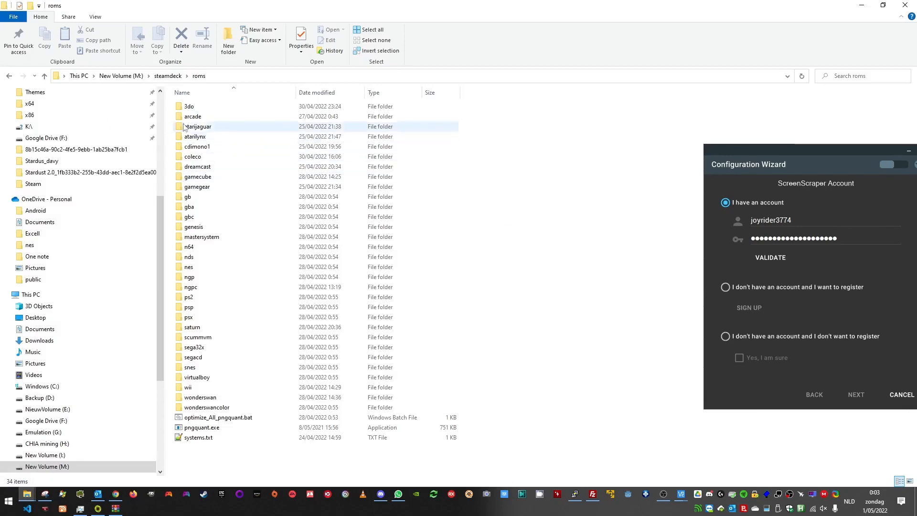
{"action": "left_click", "coordinate": [168, 75]}
{"action": "double_click", "coordinate": [191, 117]}
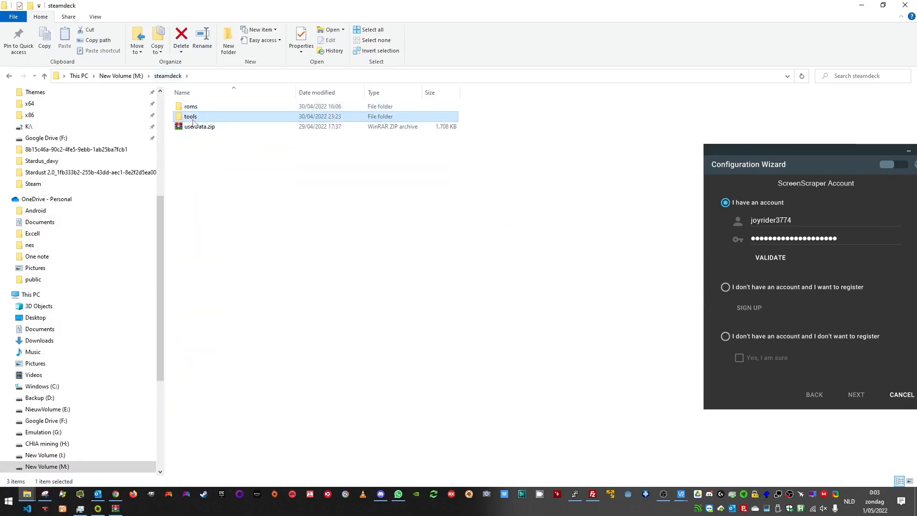
{"action": "double_click", "coordinate": [192, 117]}
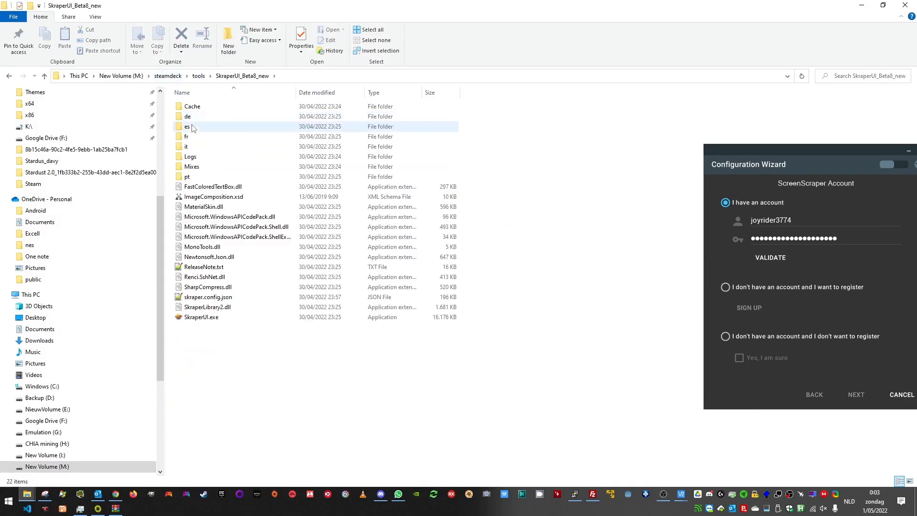
{"action": "double_click", "coordinate": [191, 167]}
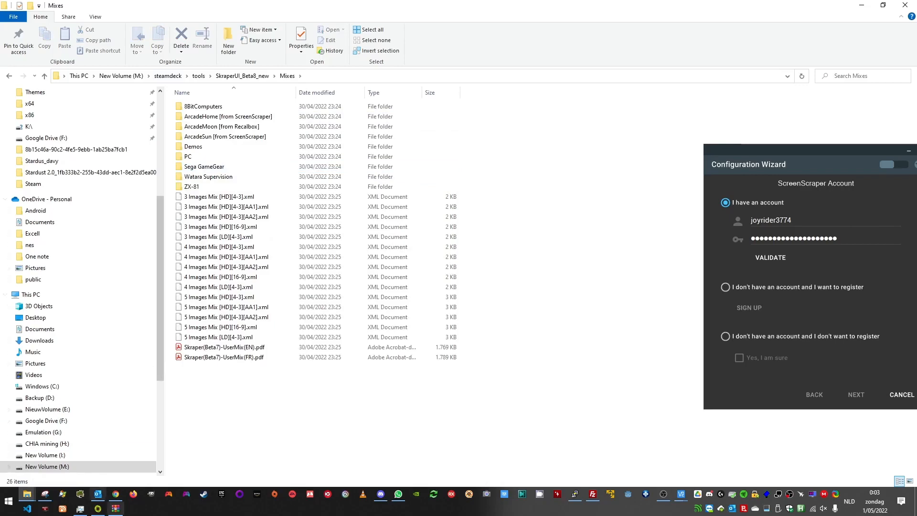
Step: Extract the "steam mixed defintions [Joyrider3774]" folder from the WinRAR archive into the Mixes folder
{"action": "left_click", "coordinate": [115, 509]}
{"action": "left_click_drag", "start_coordinate": [142, 99], "coordinate": [508, 133]}
{"action": "left_click_drag", "start_coordinate": [473, 221], "coordinate": [424, 380]}
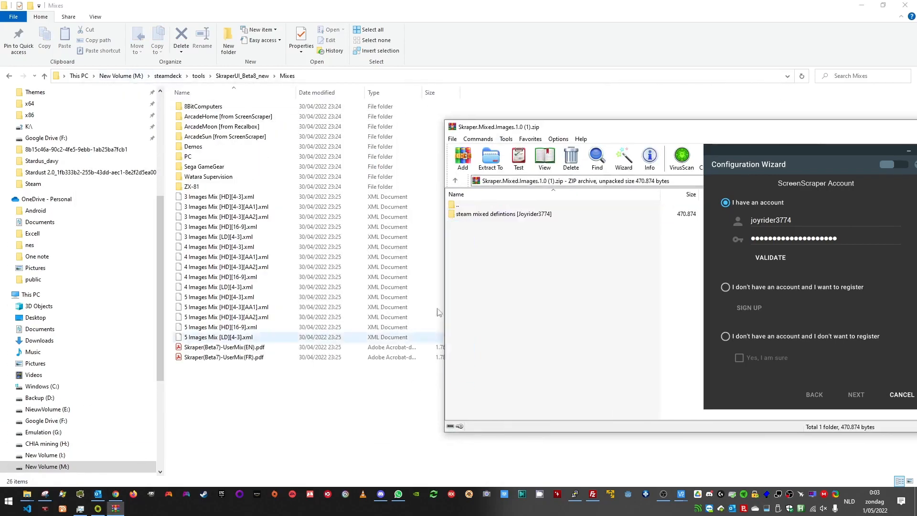
{"action": "left_click", "coordinate": [466, 208]}
{"action": "left_click_drag", "start_coordinate": [466, 214], "coordinate": [279, 419]}
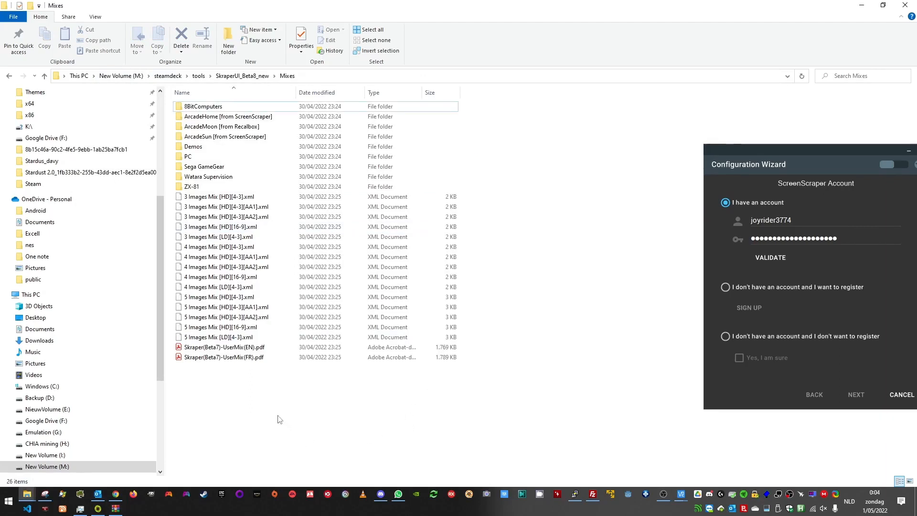
Step: Return to Skraper's Configuration Wizard, continue past the ScreenScraper account page and choose Recalbox as the front-end
{"action": "left_click_drag", "start_coordinate": [739, 150], "coordinate": [360, 131]}
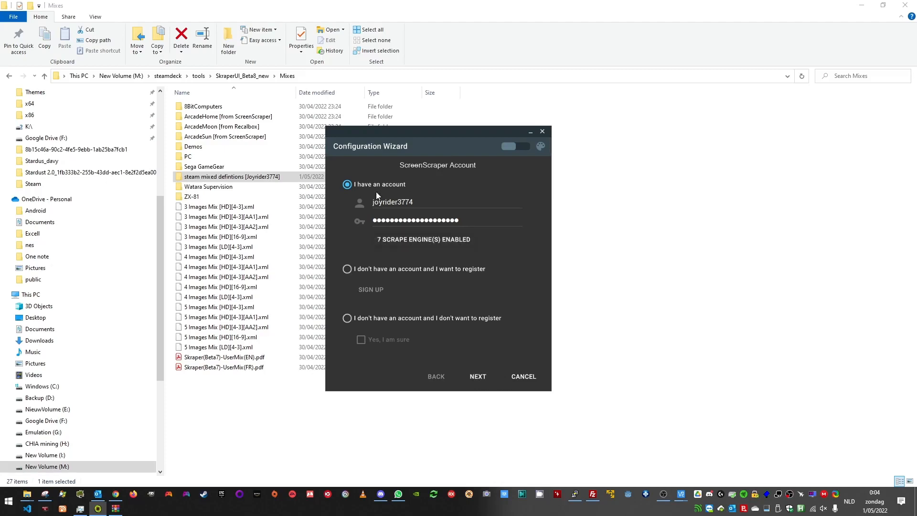
{"action": "left_click", "coordinate": [471, 376]}
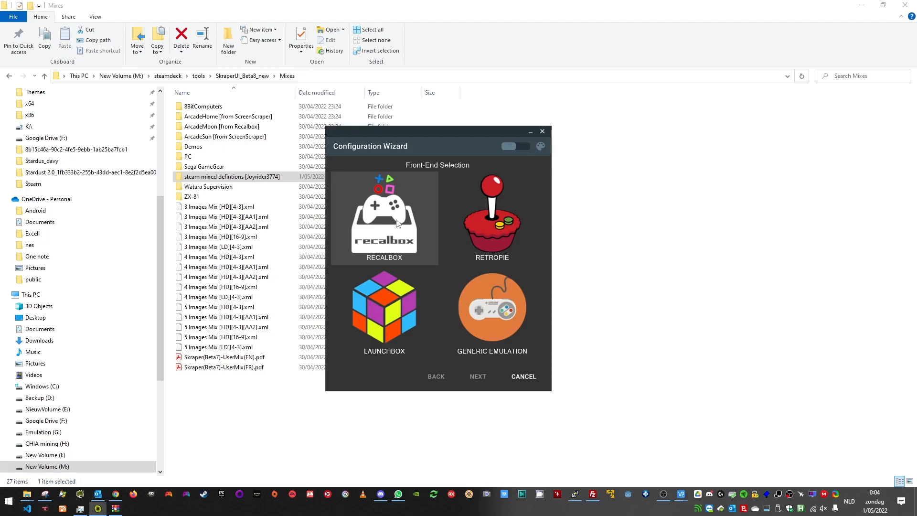
{"action": "left_click", "coordinate": [397, 223]}
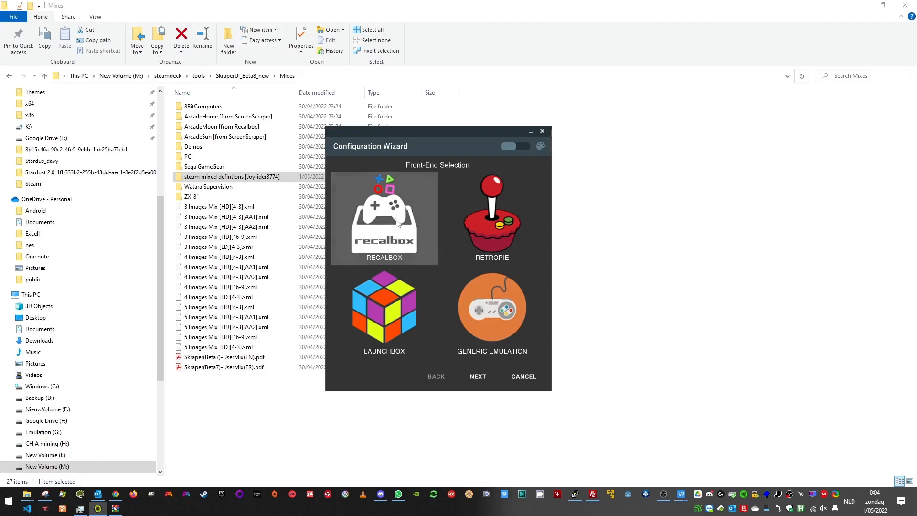
{"action": "left_click", "coordinate": [477, 377]}
Step: Set the wizard's rom path to the M:\steamdeck\roms folder
{"action": "left_click", "coordinate": [535, 181]}
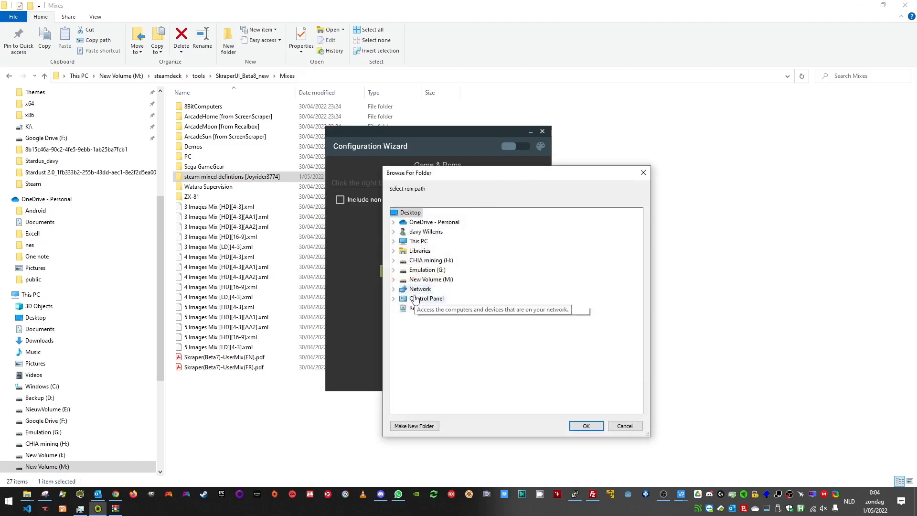
{"action": "left_click", "coordinate": [393, 279]}
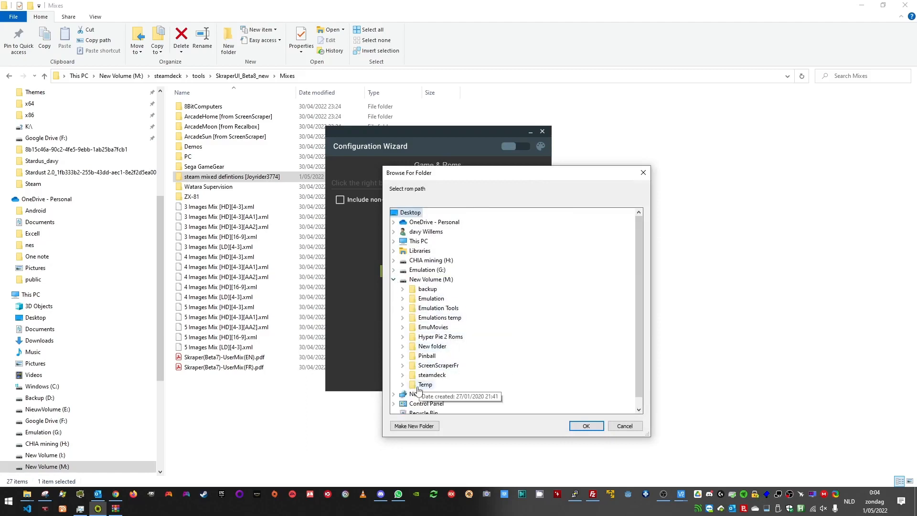
{"action": "left_click", "coordinate": [402, 375]}
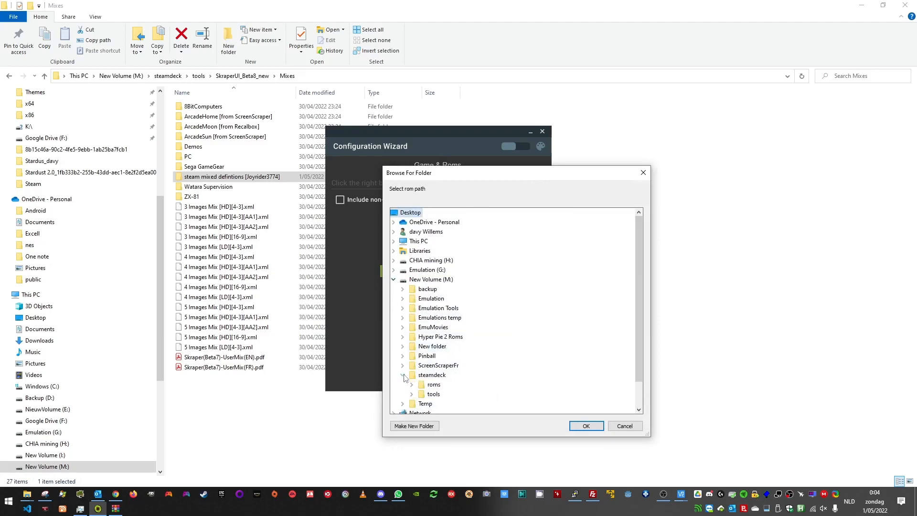
{"action": "double_click", "coordinate": [434, 385]}
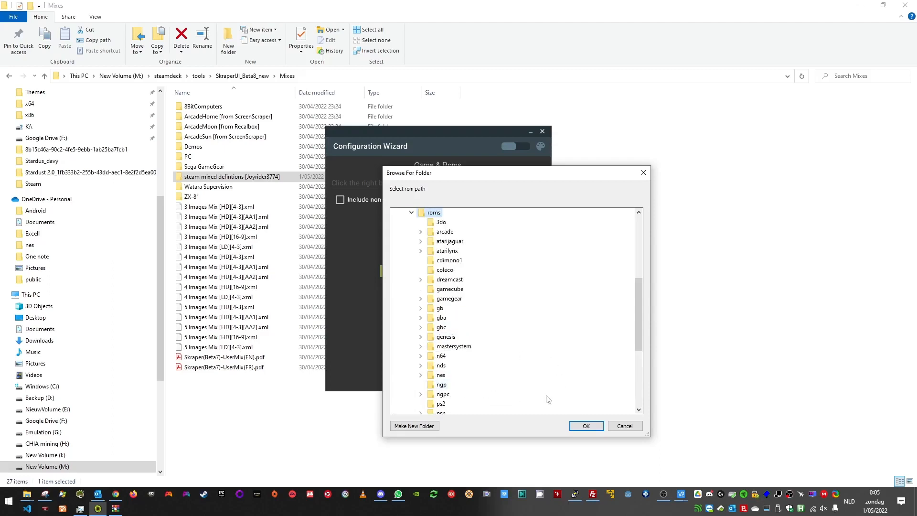
{"action": "left_click", "coordinate": [586, 426]}
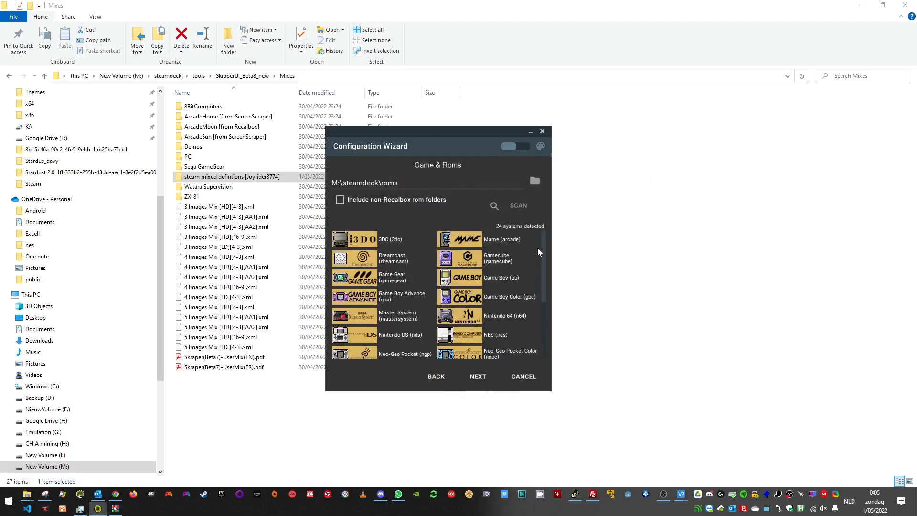
Step: Look through the detected systems, accept the default Recalbox media and finish the wizard
{"action": "scroll", "coordinate": [543, 245], "scroll_direction": "down", "scroll_amount": 2}
{"action": "scroll", "coordinate": [537, 271], "scroll_direction": "up", "scroll_amount": 2}
{"action": "mouse_move", "coordinate": [543, 248]}
{"action": "left_mouse_down"}
{"action": "mouse_move", "coordinate": [544, 297]}
{"action": "mouse_move", "coordinate": [537, 245]}
{"action": "left_mouse_up"}
{"action": "left_click", "coordinate": [478, 377]}
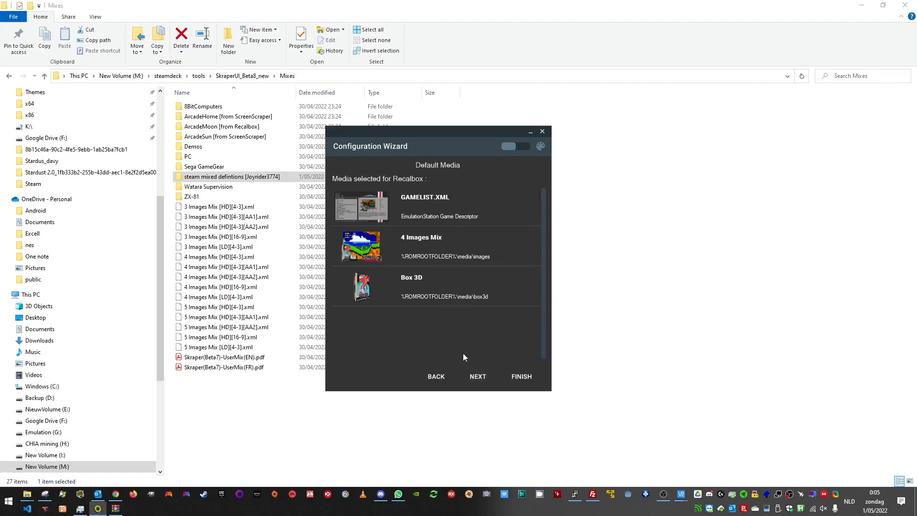
{"action": "left_click", "coordinate": [526, 380]}
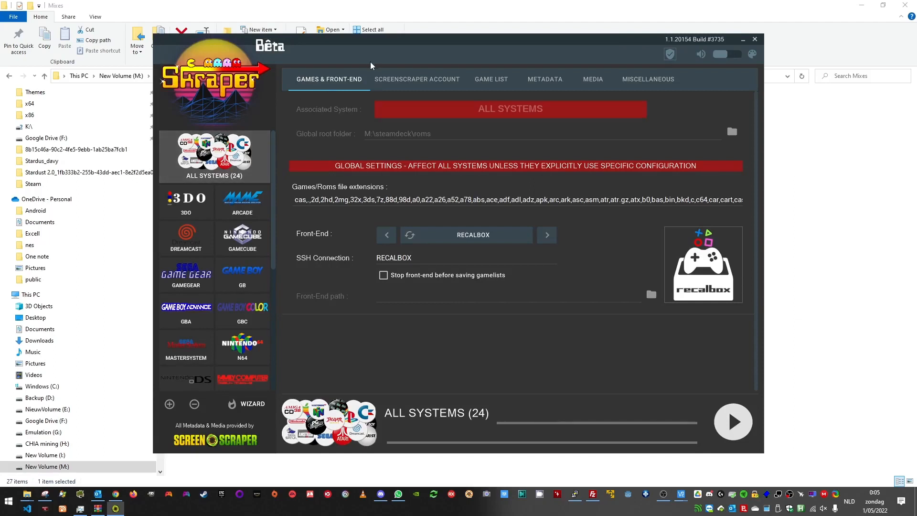
Step: Check the ScreenScraper account settings and set the global gamelist type to None for all systems
{"action": "left_click", "coordinate": [424, 81]}
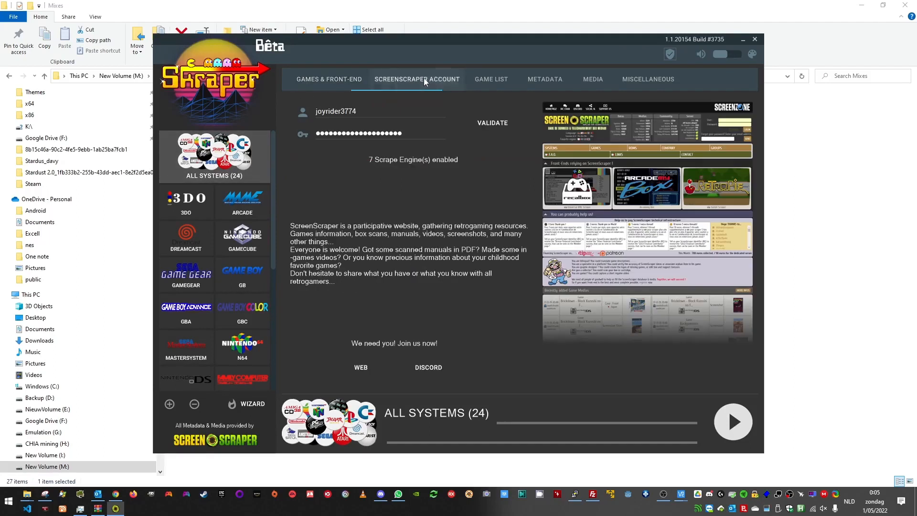
{"action": "left_click", "coordinate": [485, 81]}
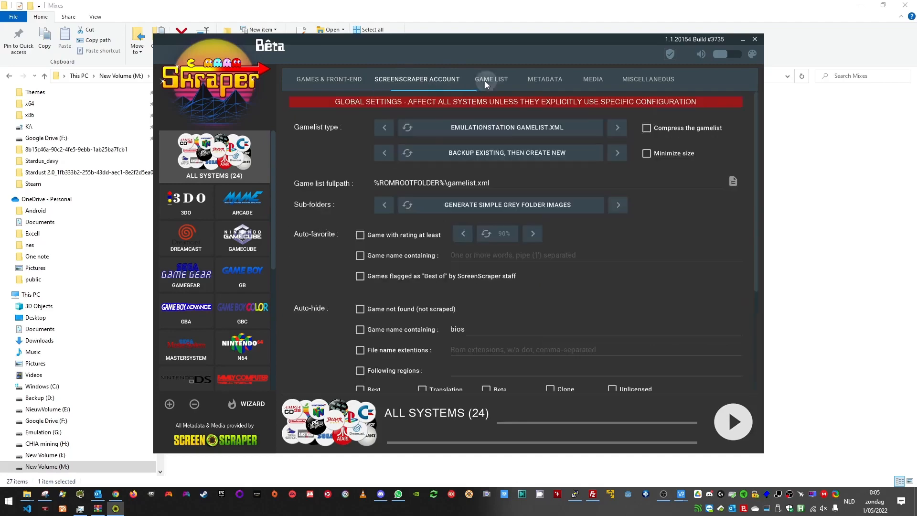
{"action": "left_click", "coordinate": [617, 128]}
{"action": "left_click", "coordinate": [618, 128]}
{"action": "left_click", "coordinate": [618, 128]}
{"action": "left_click", "coordinate": [618, 127]}
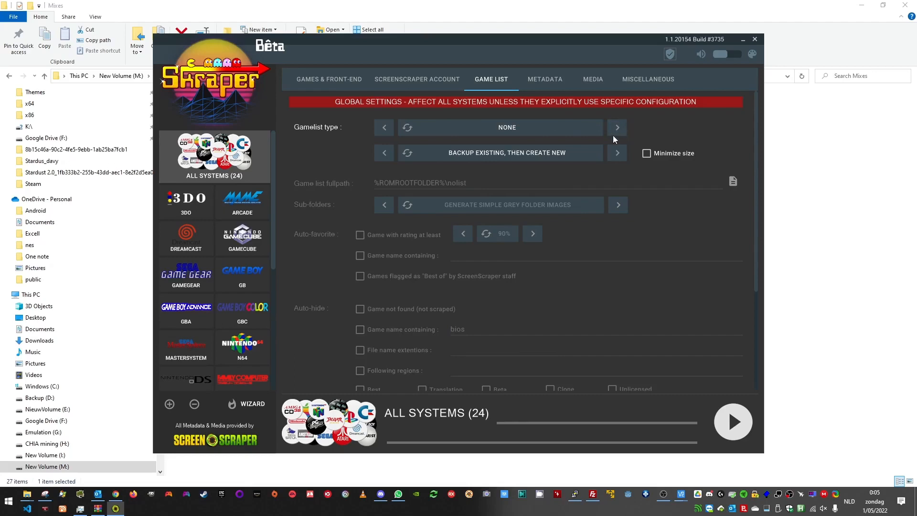
Step: Remove all default entries from the global fetched media list for all systems
{"action": "left_click", "coordinate": [555, 82]}
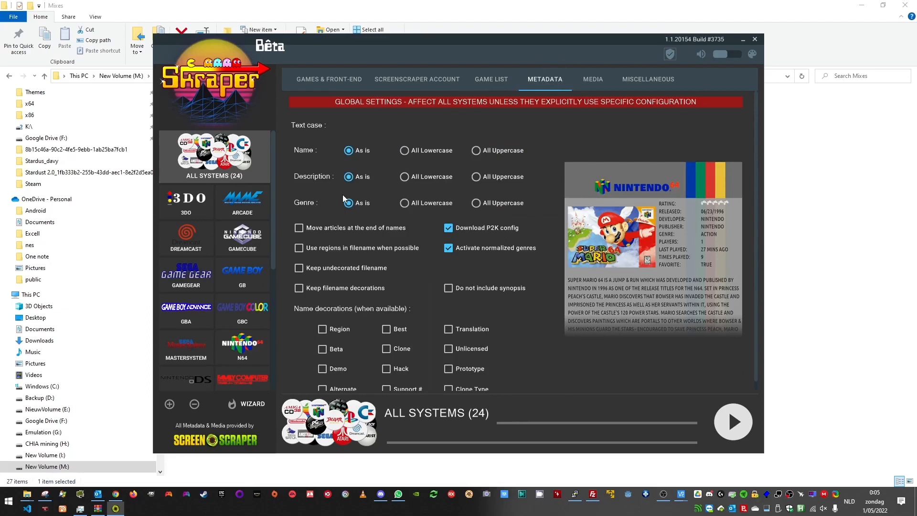
{"action": "left_click", "coordinate": [581, 79]}
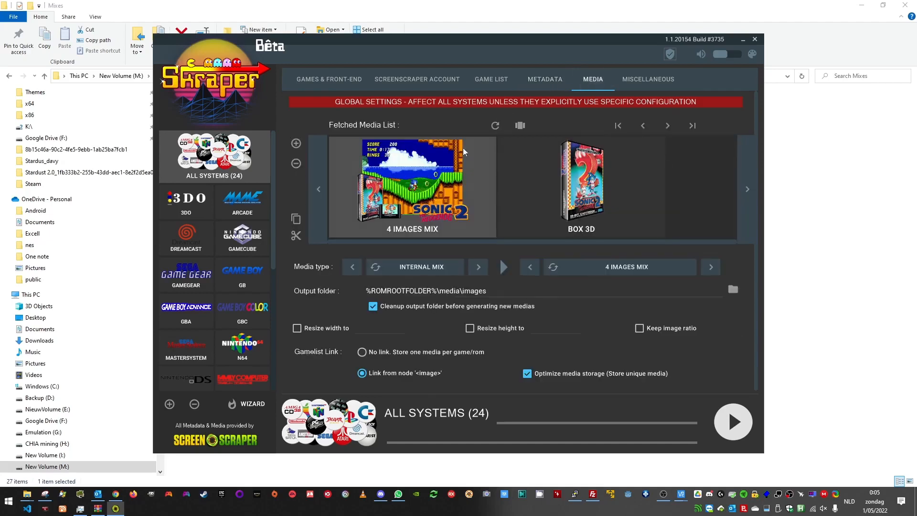
{"action": "left_click", "coordinate": [297, 164]}
{"action": "left_click", "coordinate": [297, 163]}
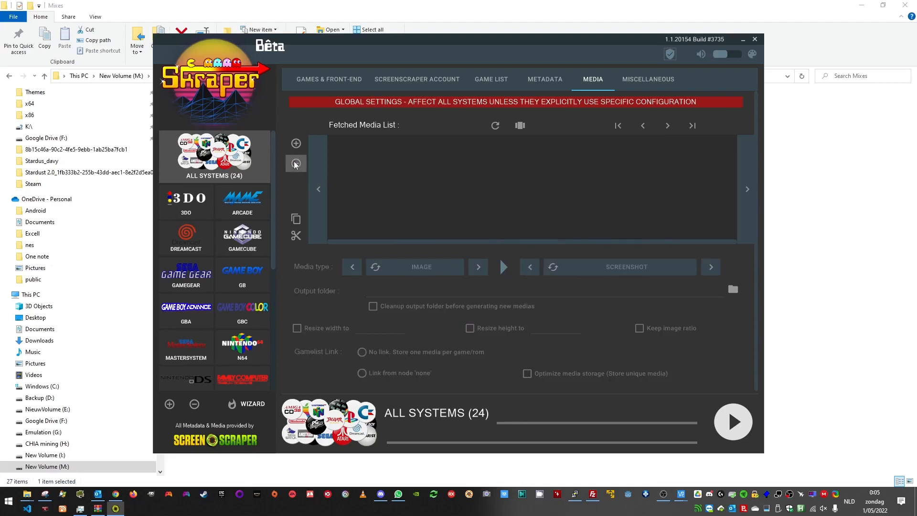
Step: Add a new entry to the fetched media list and set its media type to Image
{"action": "left_click", "coordinate": [296, 144]}
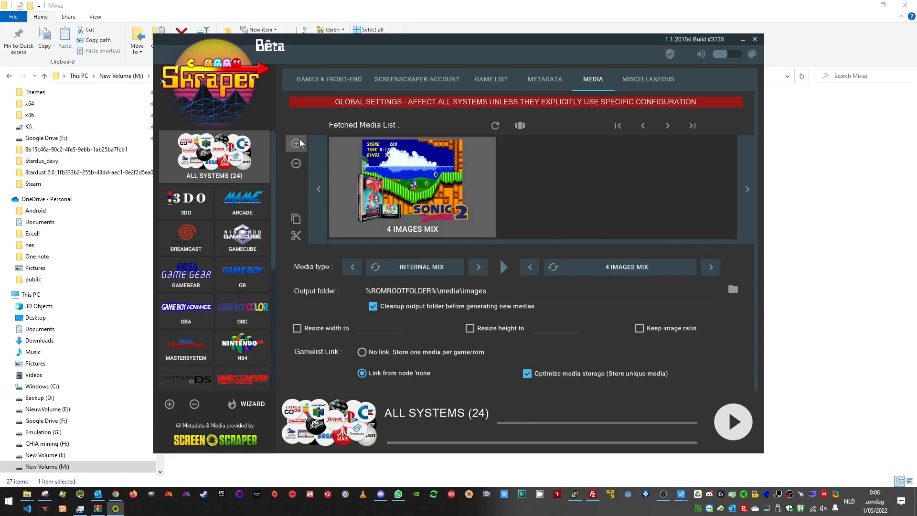
{"action": "left_click", "coordinate": [475, 269]}
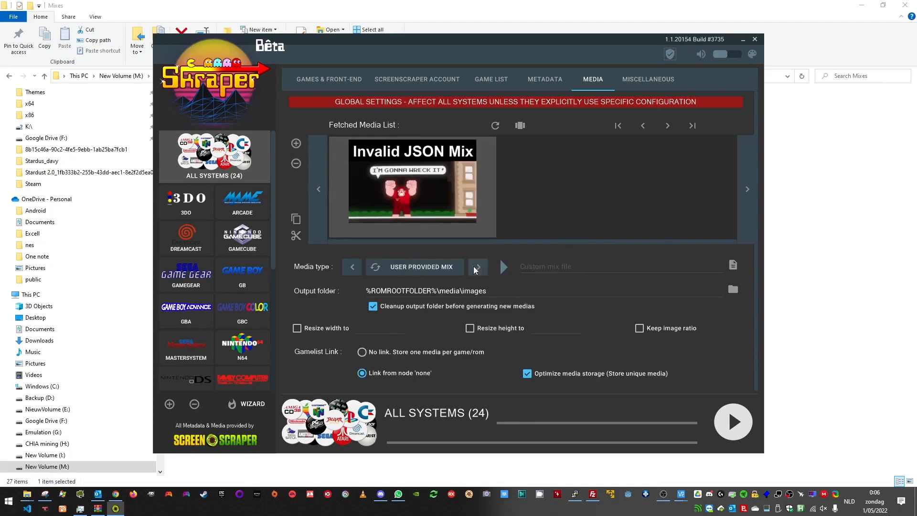
{"action": "left_click", "coordinate": [475, 269]}
{"action": "left_click", "coordinate": [475, 269]}
{"action": "left_click", "coordinate": [477, 266]}
{"action": "left_click", "coordinate": [477, 267]}
{"action": "left_click", "coordinate": [478, 267]}
{"action": "left_click", "coordinate": [352, 270]}
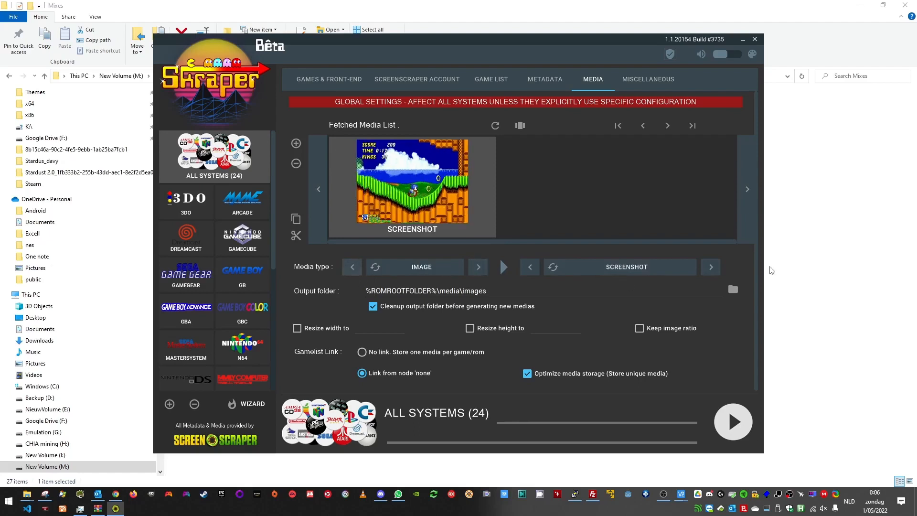
Step: Choose Steam Grid as the image for the new media entry
{"action": "left_click", "coordinate": [711, 266]}
{"action": "left_click", "coordinate": [711, 266]}
{"action": "left_click", "coordinate": [711, 266]}
{"action": "left_click", "coordinate": [711, 266]}
{"action": "left_click", "coordinate": [711, 266]}
{"action": "left_click", "coordinate": [711, 266]}
{"action": "left_click", "coordinate": [711, 266]}
{"action": "left_click", "coordinate": [711, 267]}
{"action": "left_click", "coordinate": [711, 267]}
{"action": "left_click", "coordinate": [712, 267]}
{"action": "left_click", "coordinate": [711, 266]}
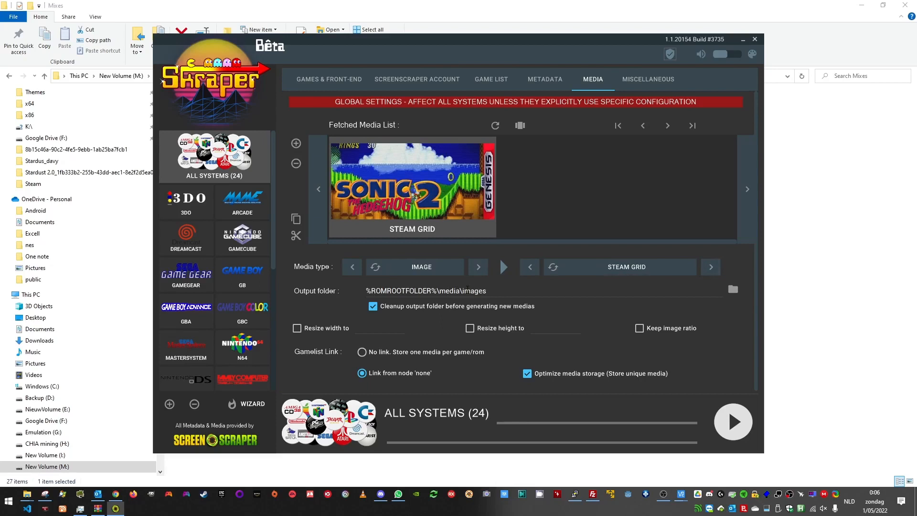
Step: Set the Steam Grid output folder to %ROMROOTFOLDER%\media\steamgrid, with no gamelist link and no output folder cleanup
{"action": "double_click", "coordinate": [464, 291]}
{"action": "type", "text": "steams"}
{"action": "key", "text": "BackSpace"}
{"action": "type", "text": "grid"}
{"action": "left_click", "coordinate": [362, 353]}
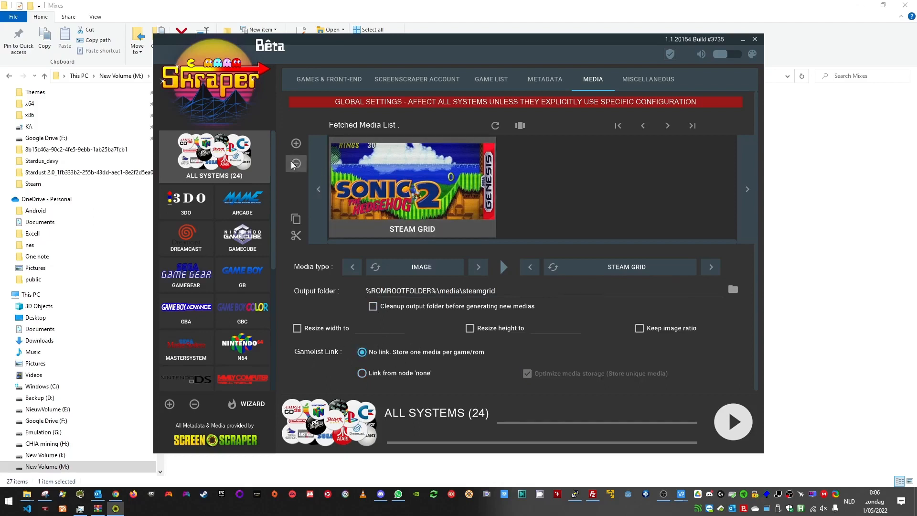
Step: Add a second entry to the fetched media list and set its media type to Image
{"action": "left_click", "coordinate": [291, 143]}
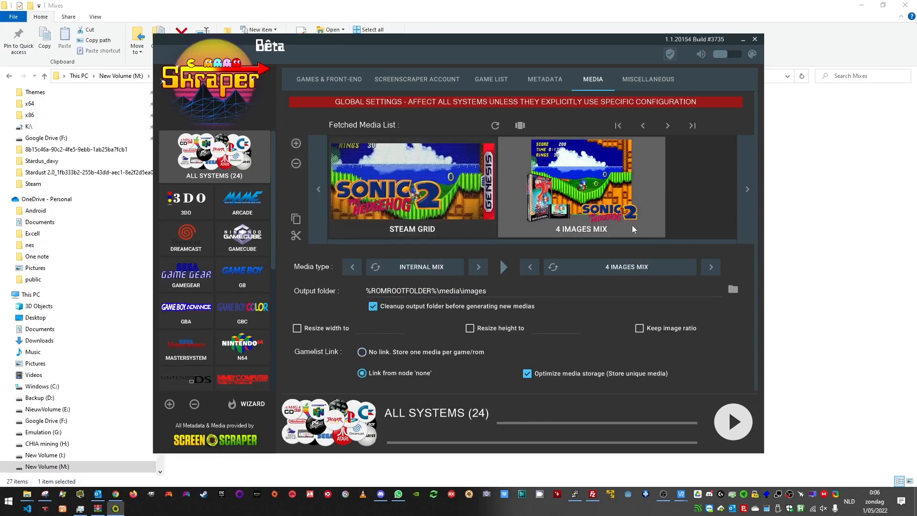
{"action": "left_click", "coordinate": [480, 270]}
{"action": "left_click", "coordinate": [480, 270]}
{"action": "left_click", "coordinate": [480, 270]}
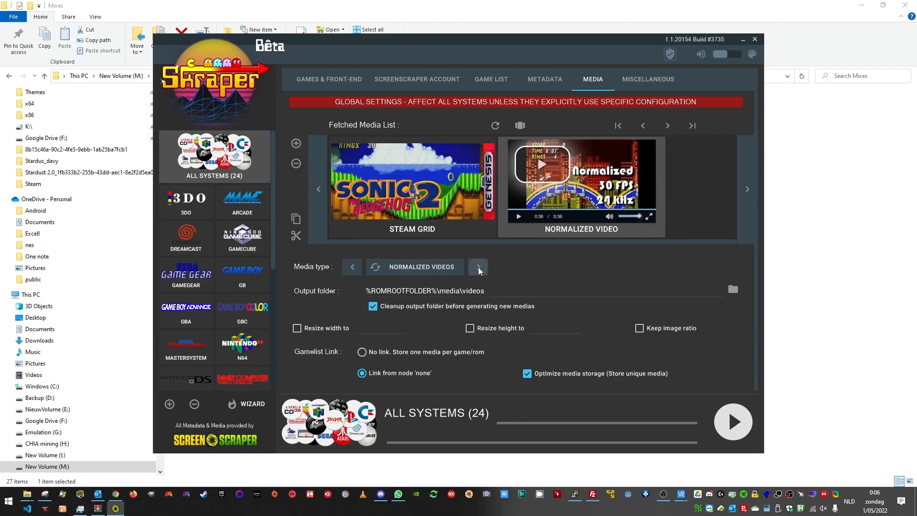
{"action": "left_click", "coordinate": [479, 268]}
{"action": "left_click", "coordinate": [479, 268]}
{"action": "left_click", "coordinate": [479, 268]}
{"action": "left_click", "coordinate": [353, 266]}
Step: Choose Wheel as the image for the second media entry
{"action": "left_click", "coordinate": [710, 268]}
{"action": "left_click", "coordinate": [710, 268]}
{"action": "left_click", "coordinate": [710, 268]}
{"action": "left_click", "coordinate": [709, 268]}
{"action": "left_click", "coordinate": [710, 268]}
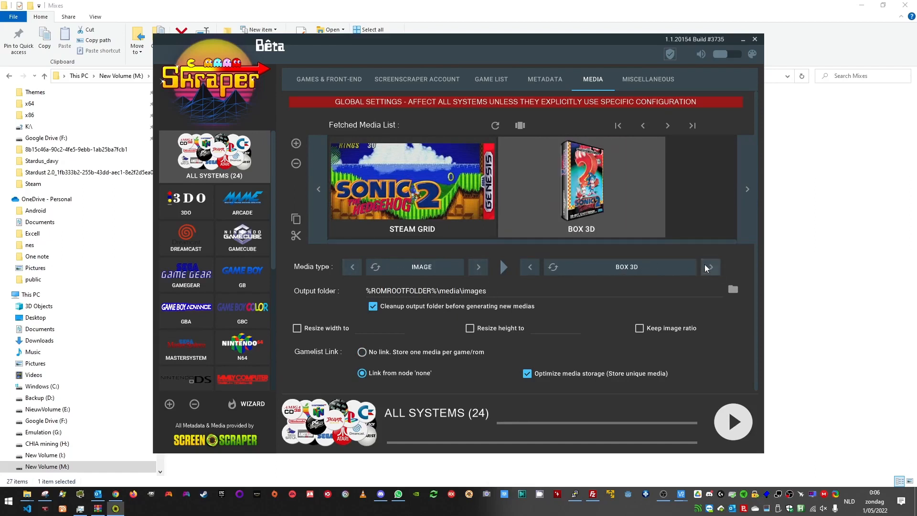
{"action": "left_click", "coordinate": [710, 268]}
{"action": "left_click", "coordinate": [709, 268]}
{"action": "left_click", "coordinate": [710, 268]}
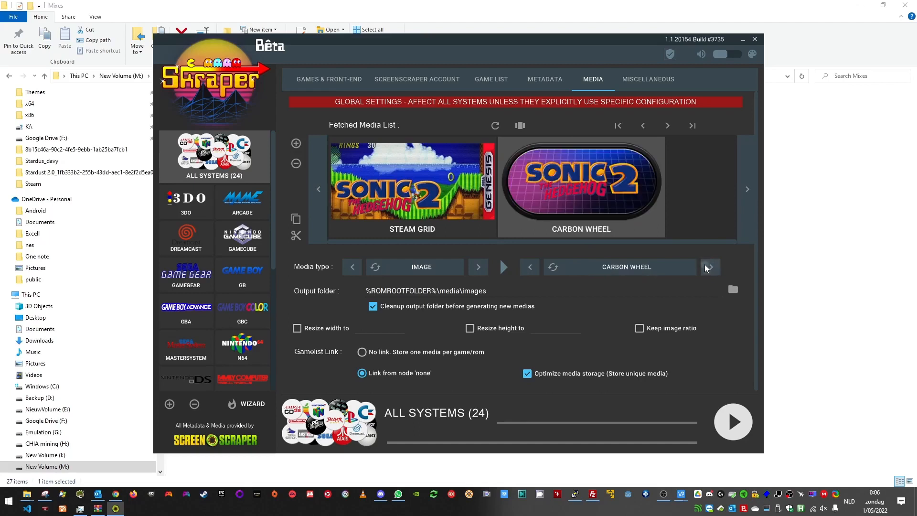
{"action": "left_click", "coordinate": [530, 267]}
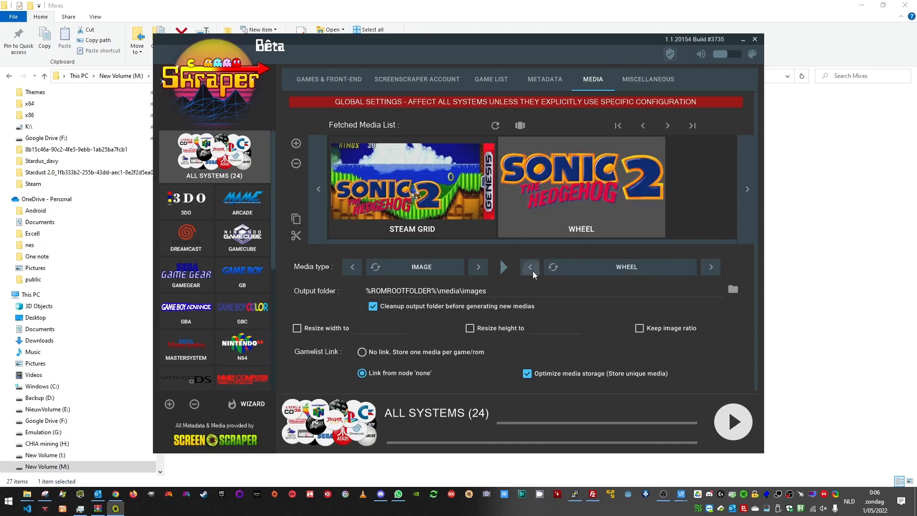
Step: Add a third entry to the fetched media list and set its media type to User Provided Mix
{"action": "left_click", "coordinate": [296, 143]}
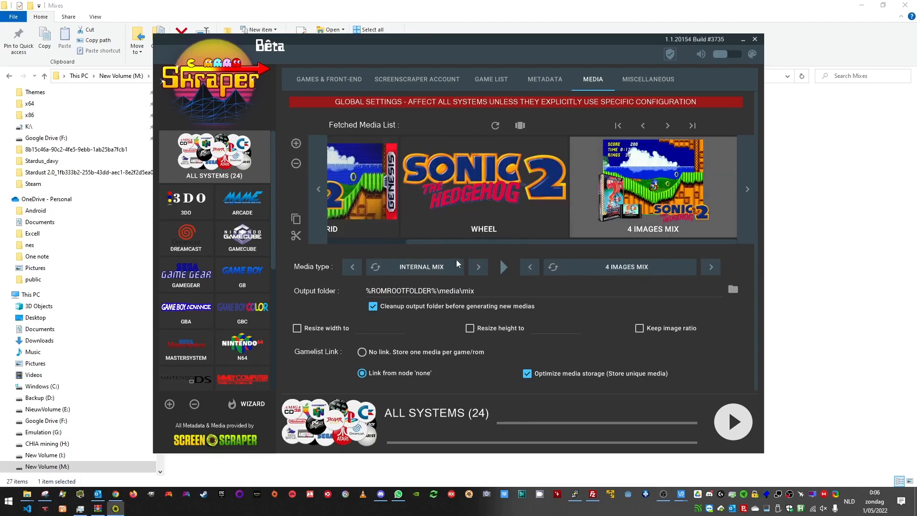
{"action": "left_click", "coordinate": [479, 266]}
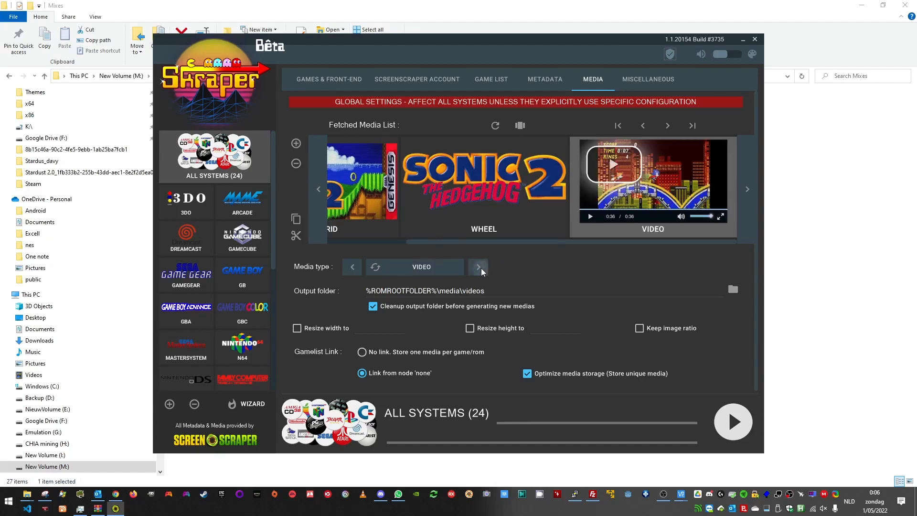
{"action": "left_click", "coordinate": [352, 267]}
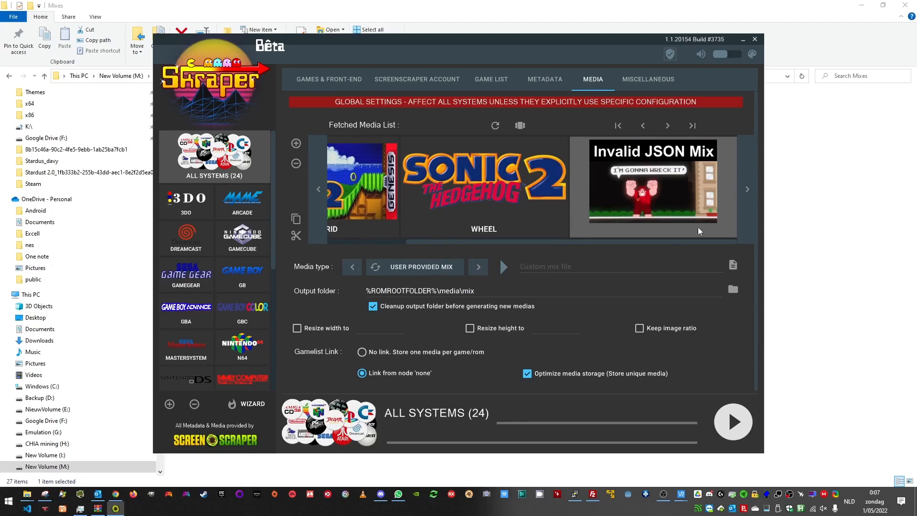
Step: Load "steam cover game zoom 600x900.xml" from SkraperUI_Beta8_new's steam mixed defintions [Joyrider3774] mixes folder as the third entry's custom mix file
{"action": "left_click", "coordinate": [733, 265]}
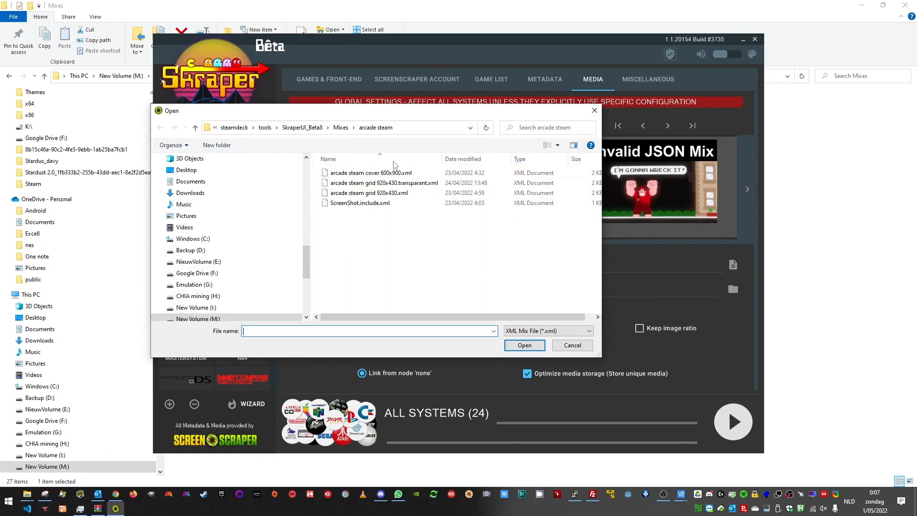
{"action": "left_click", "coordinate": [266, 128]}
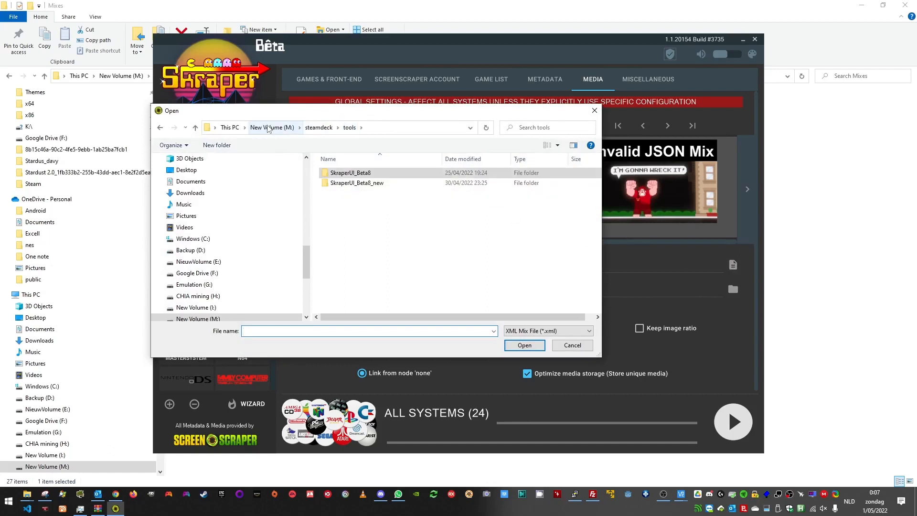
{"action": "double_click", "coordinate": [363, 185]}
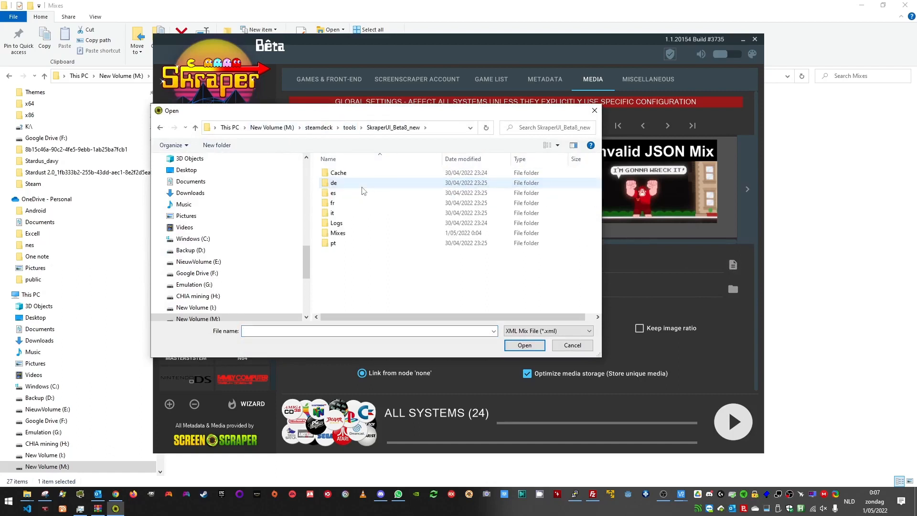
{"action": "double_click", "coordinate": [338, 233]}
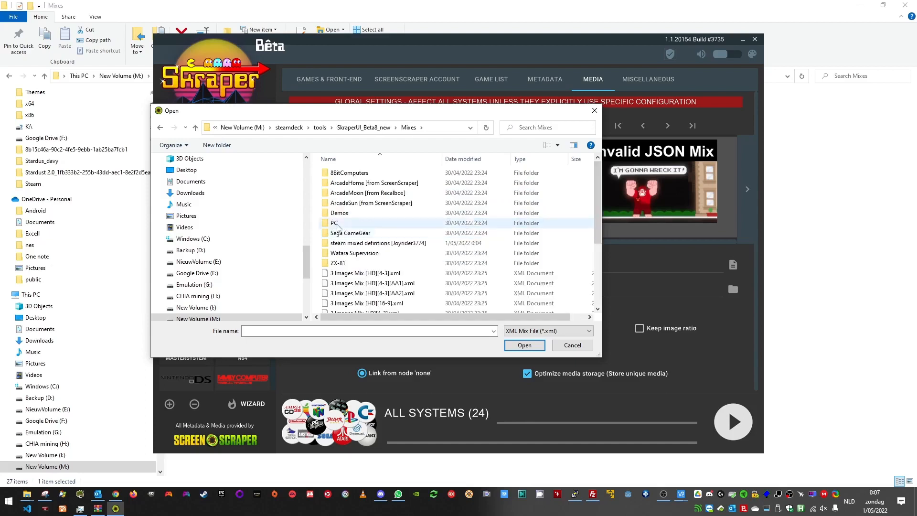
{"action": "double_click", "coordinate": [362, 244]}
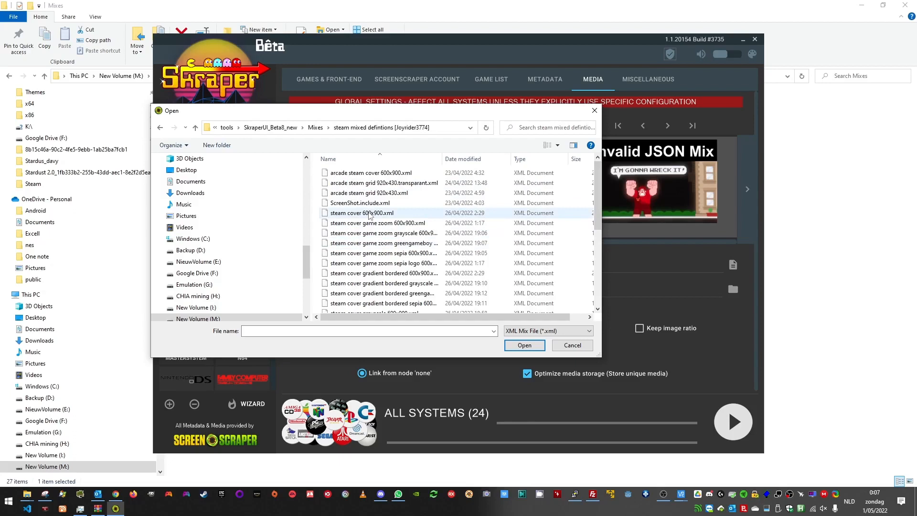
{"action": "scroll", "coordinate": [392, 248], "scroll_direction": "down", "scroll_amount": 1}
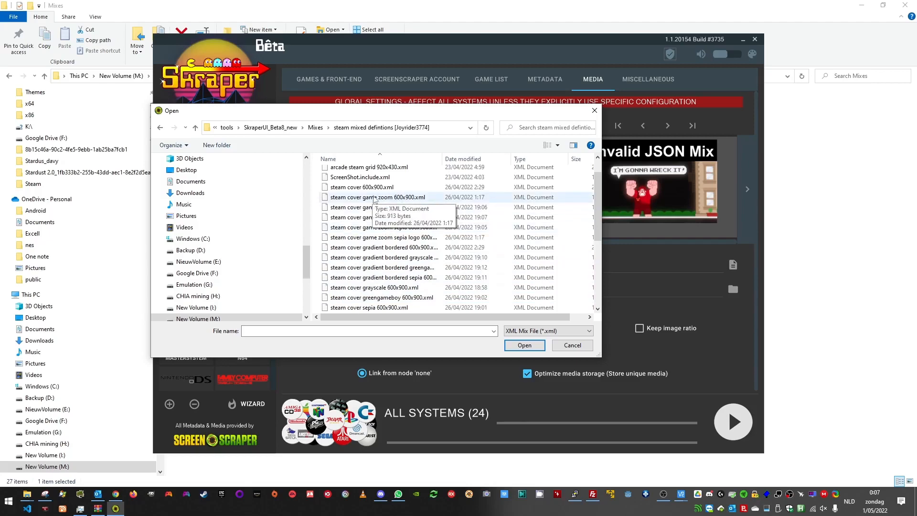
{"action": "double_click", "coordinate": [395, 197]}
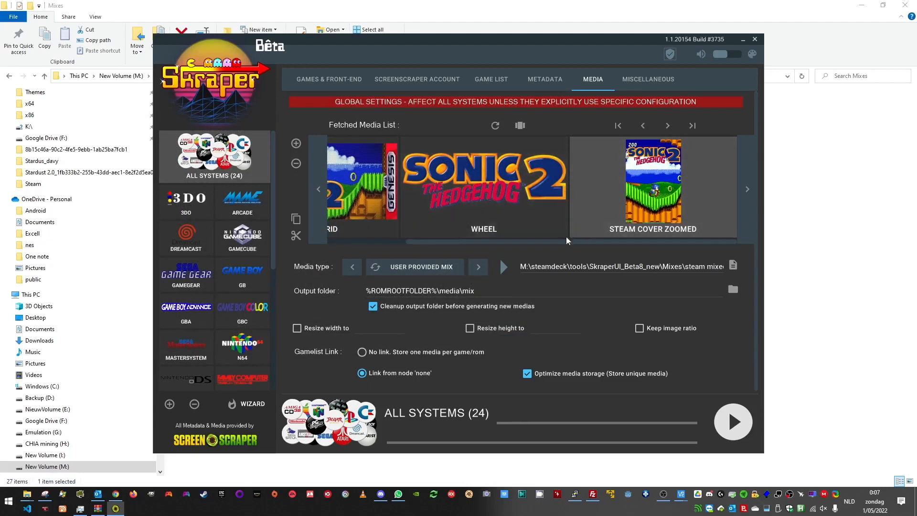
{"action": "left_click_drag", "start_coordinate": [541, 243], "coordinate": [619, 245]}
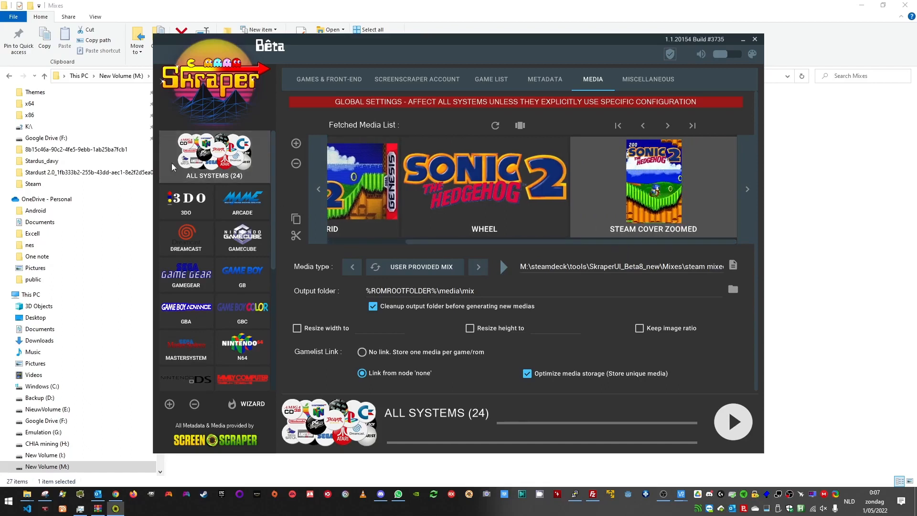
Step: Check the media settings of the Arcade and GameCube systems and return to All Systems
{"action": "left_click", "coordinate": [242, 201]}
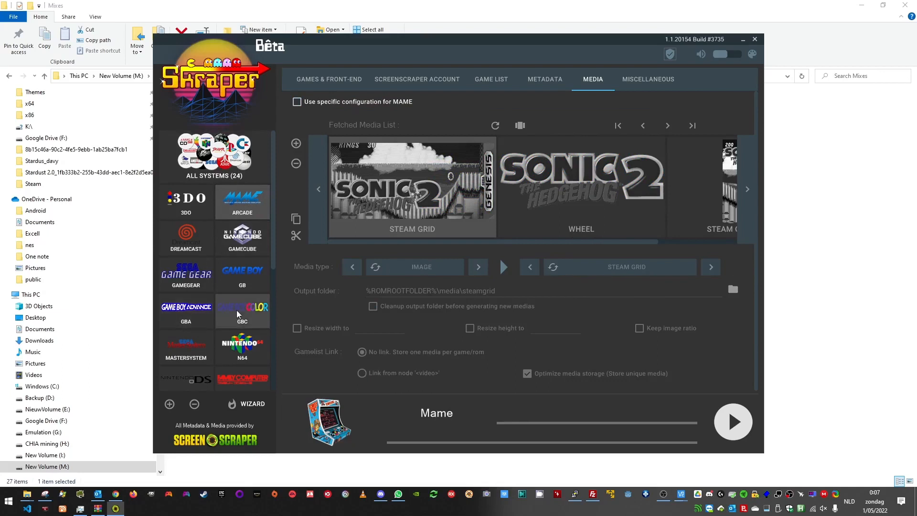
{"action": "left_click", "coordinate": [228, 235]}
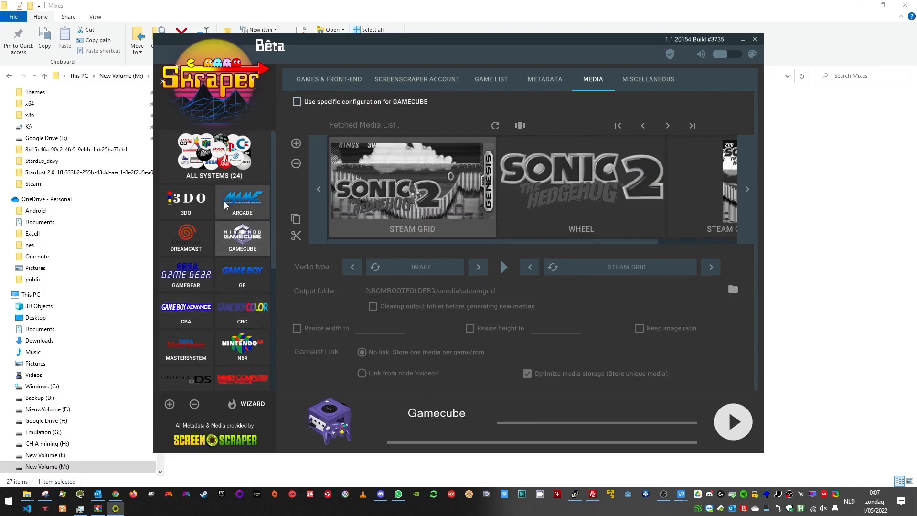
{"action": "left_click", "coordinate": [242, 201]}
{"action": "left_click", "coordinate": [214, 157]}
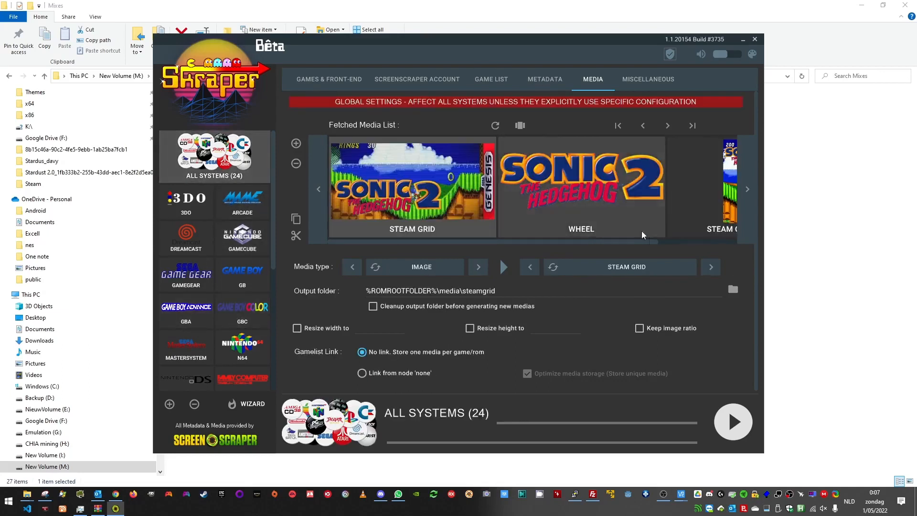
Step: For the Steam Cover Zoomed entry, disable output folder cleanup and store one media per game without a gamelist link
{"action": "left_click_drag", "start_coordinate": [629, 241], "coordinate": [734, 241]}
{"action": "left_click", "coordinate": [666, 207]}
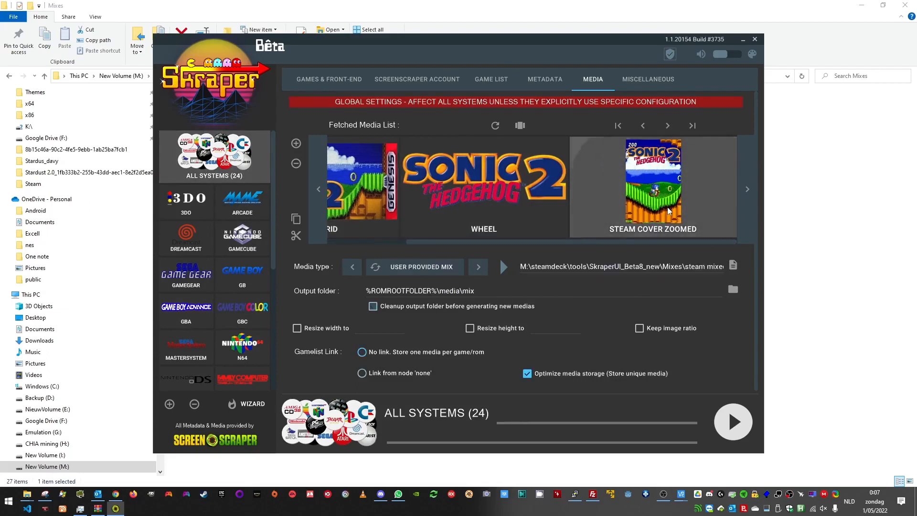
{"action": "left_click", "coordinate": [372, 306]}
{"action": "left_click", "coordinate": [362, 352]}
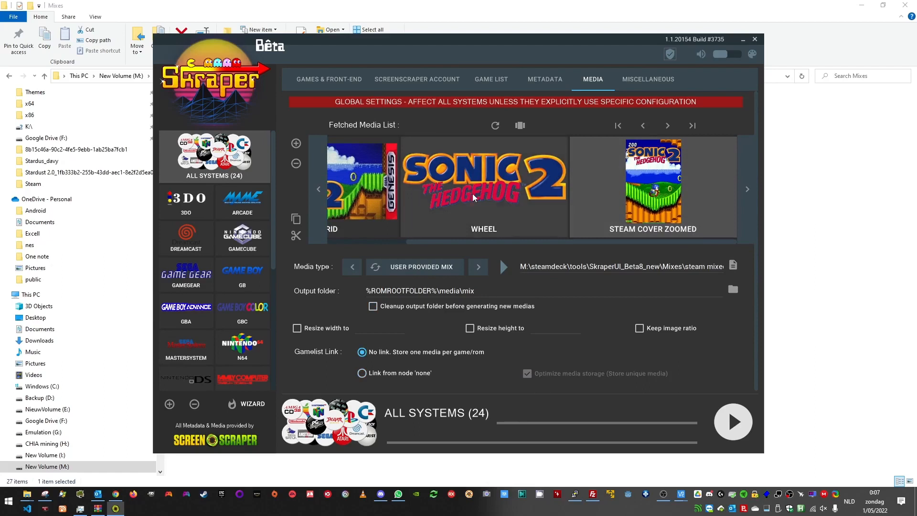
Step: Set the Wheel entry's output folder to %ROMROOTFOLDER%\media\logo, with no gamelist link and no output folder cleanup
{"action": "left_click", "coordinate": [473, 190]}
{"action": "left_click", "coordinate": [362, 352]}
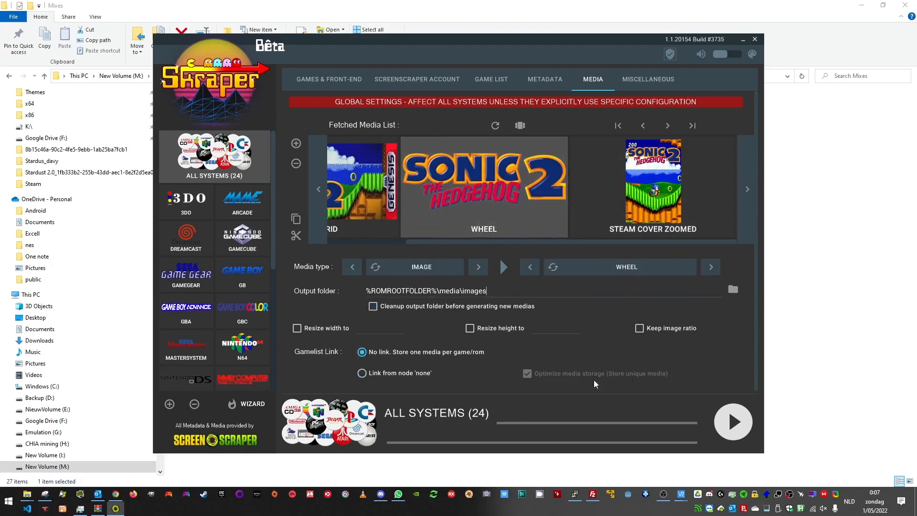
{"action": "key", "text": "BackSpace"}
{"action": "key", "text": "BackSpace"}
{"action": "key", "text": "BackSpace"}
{"action": "key", "text": "BackSpace"}
{"action": "key", "text": "BackSpace"}
{"action": "type", "text": "mix"}
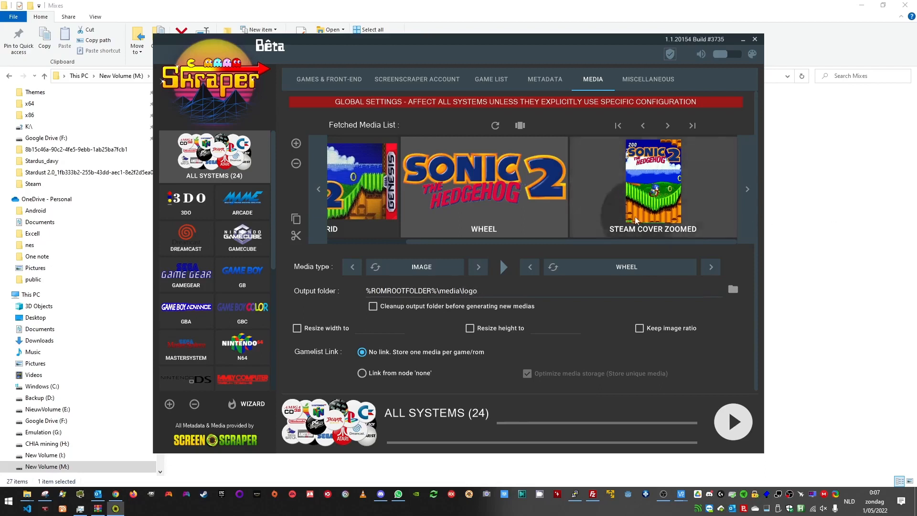
Step: Set the Steam Cover Zoomed entry's output folder to %ROMROOTFOLDER%\media\cover
{"action": "left_click", "coordinate": [638, 216]}
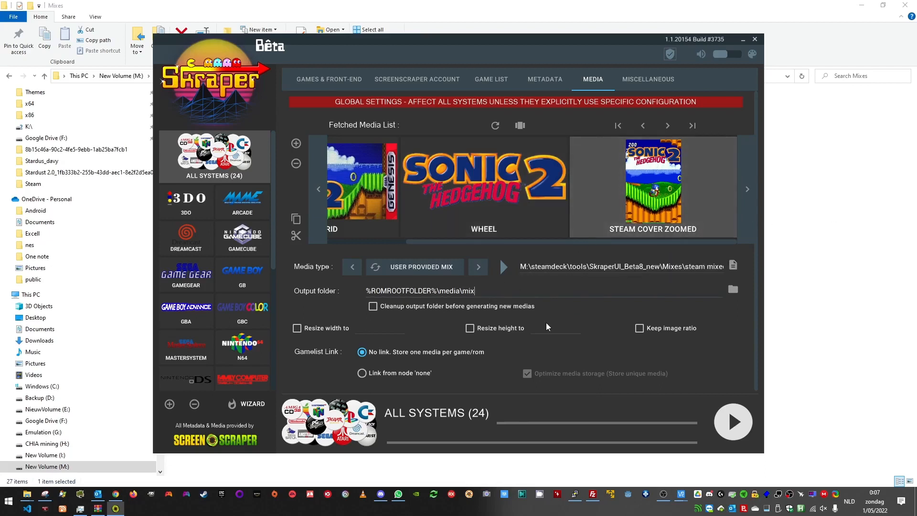
{"action": "key", "text": "BackSpace"}
{"action": "key", "text": "BackSpace"}
{"action": "key", "text": "BackSpace"}
{"action": "type", "text": "cover"}
{"action": "left_click_drag", "start_coordinate": [270, 197], "coordinate": [268, 159]}
Step: Review the global miscellaneous settings and set the cache TTL to 10 days
{"action": "left_click", "coordinate": [626, 82]}
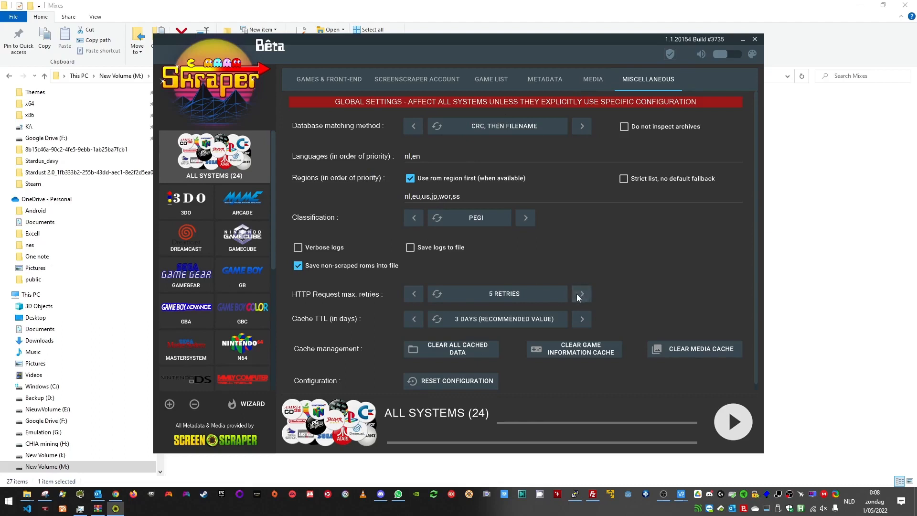
{"action": "scroll", "coordinate": [591, 270], "scroll_direction": "down", "scroll_amount": 1}
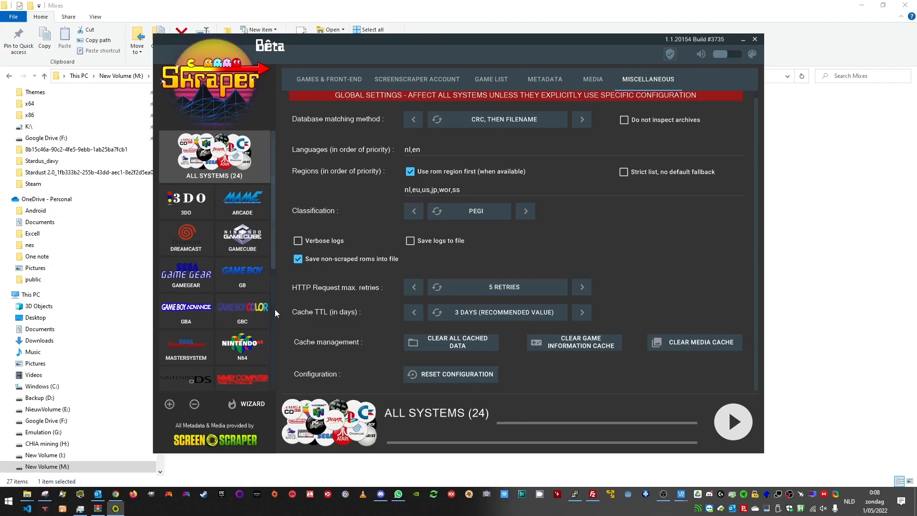
{"action": "left_click", "coordinate": [582, 312]}
{"action": "left_click", "coordinate": [582, 312]}
{"action": "left_click", "coordinate": [581, 312]}
{"action": "left_click", "coordinate": [581, 312]}
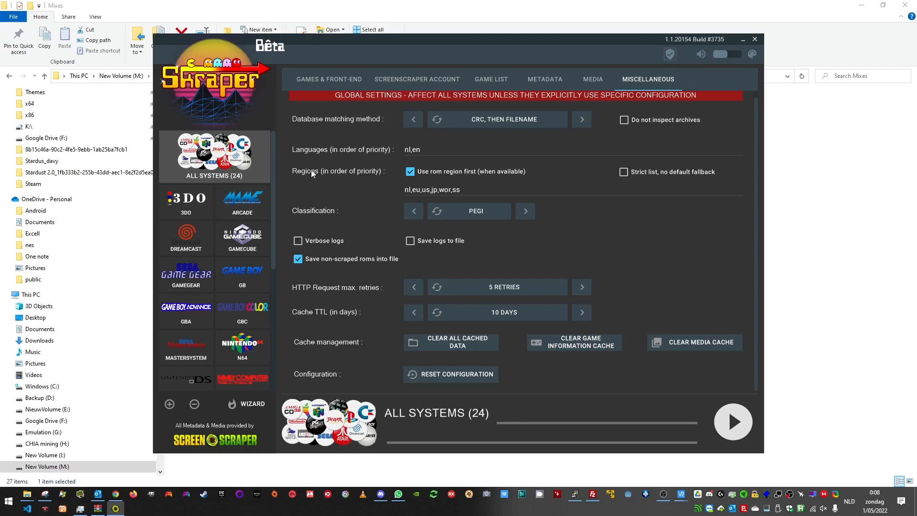
Step: Scrape the media for the 3DO system only, then close the completed run
{"action": "left_click", "coordinate": [191, 203]}
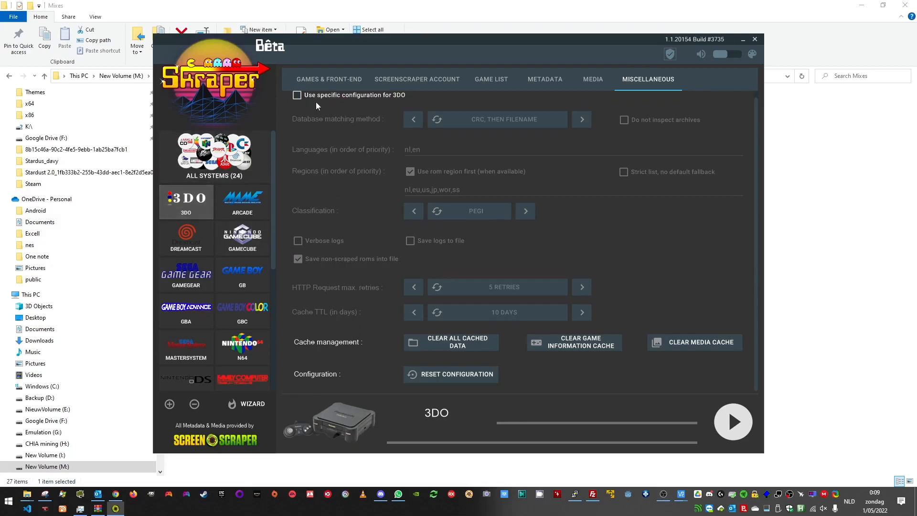
{"action": "scroll", "coordinate": [322, 179], "scroll_direction": "up", "scroll_amount": 1}
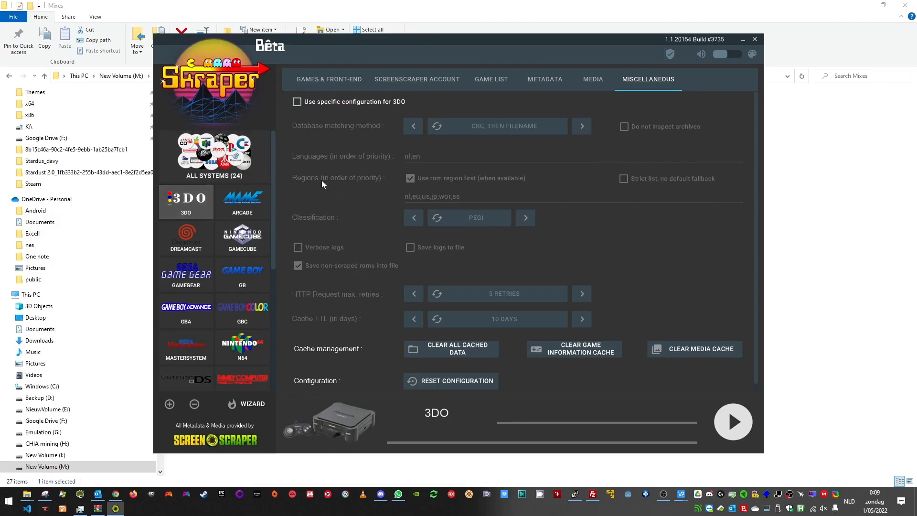
{"action": "left_click", "coordinate": [738, 433]}
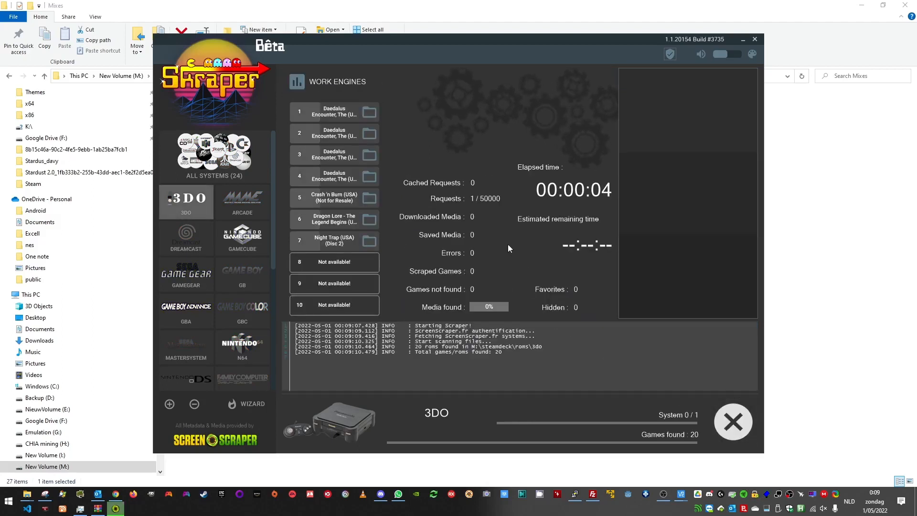
{"action": "left_click_drag", "start_coordinate": [512, 346], "coordinate": [513, 350]}
{"action": "left_click", "coordinate": [512, 351]}
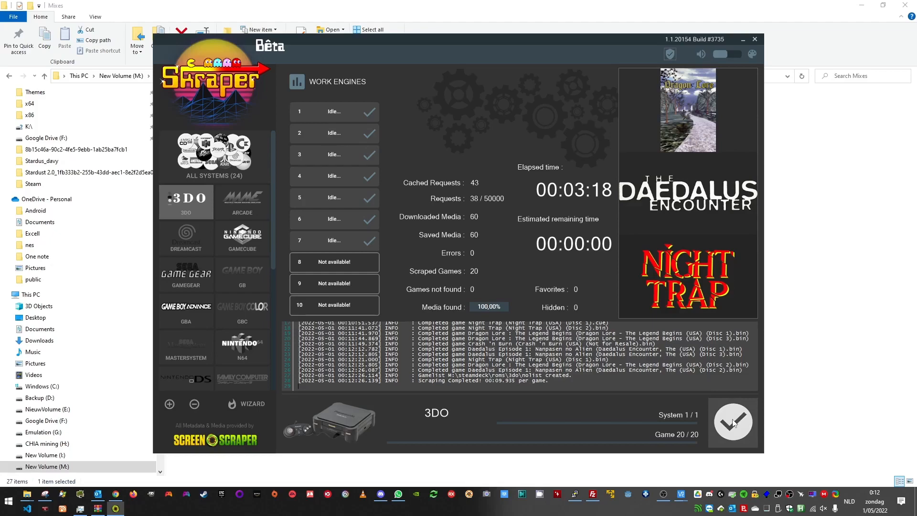
{"action": "left_click", "coordinate": [756, 427]}
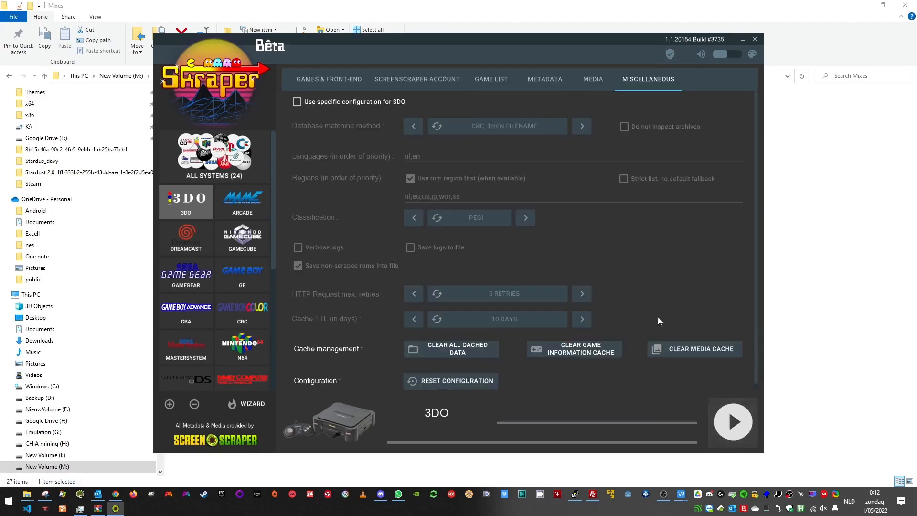
Step: In File Explorer, open steamdeck\roms\3do\media\cover on the M: drive and examine the scraped cover images
{"action": "left_click", "coordinate": [803, 302]}
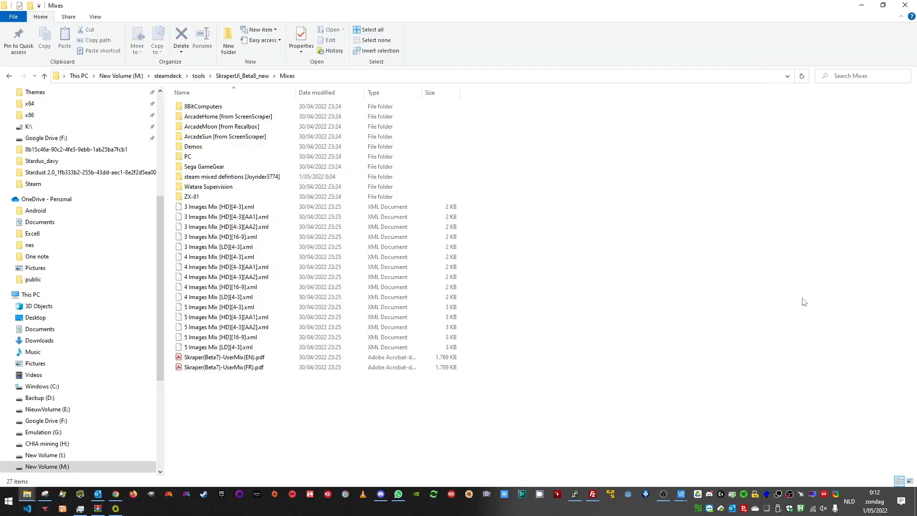
{"action": "left_click", "coordinate": [168, 76]}
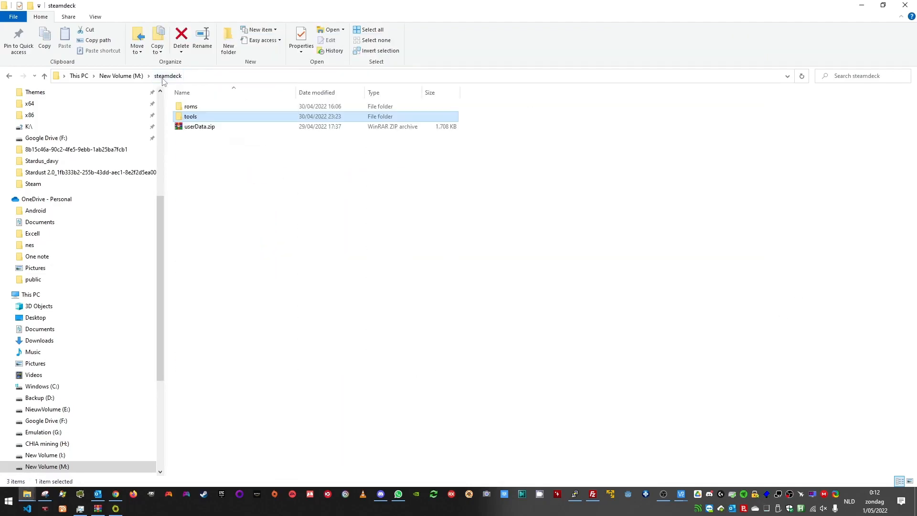
{"action": "double_click", "coordinate": [196, 116]}
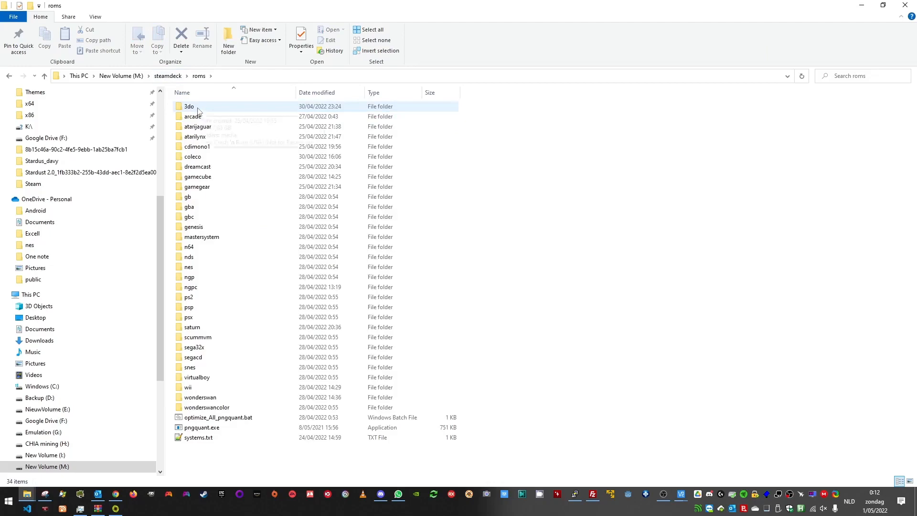
{"action": "left_click", "coordinate": [197, 109]}
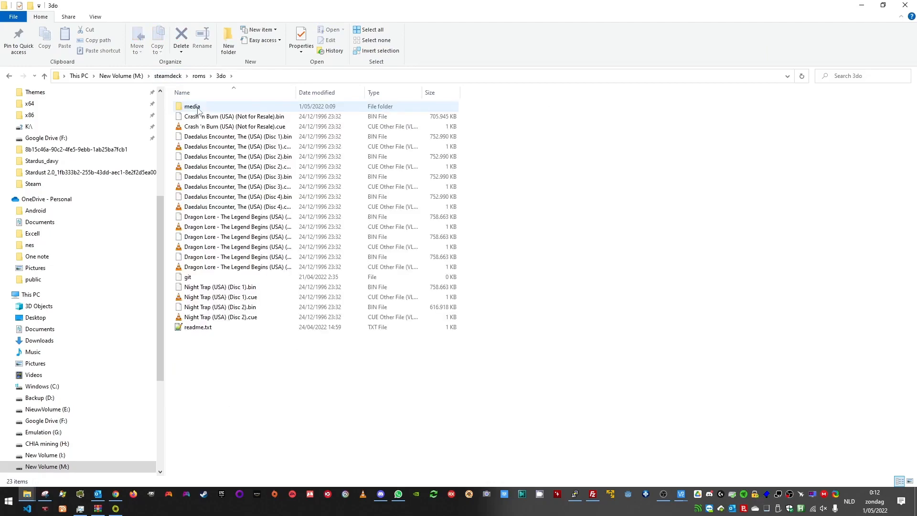
{"action": "double_click", "coordinate": [199, 111]}
{"action": "double_click", "coordinate": [199, 111]}
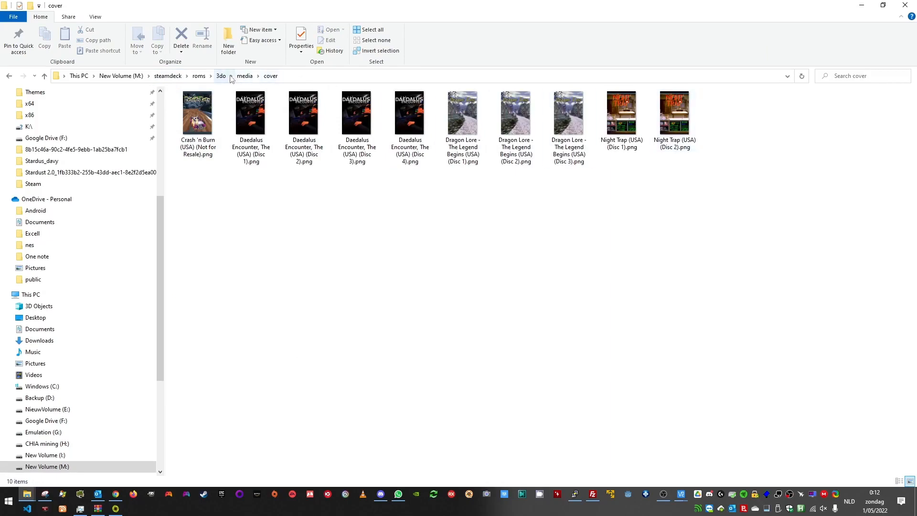
Step: Examine the scraped images in the 3DO media folder's logo and steamgrid subfolders, then return to the 3do folder
{"action": "left_click", "coordinate": [244, 76]}
{"action": "left_click", "coordinate": [200, 117]}
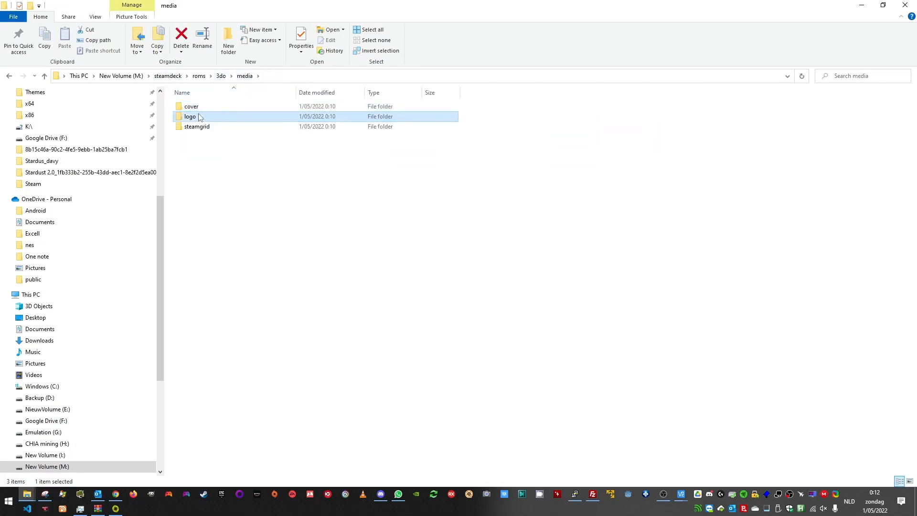
{"action": "double_click", "coordinate": [200, 117]}
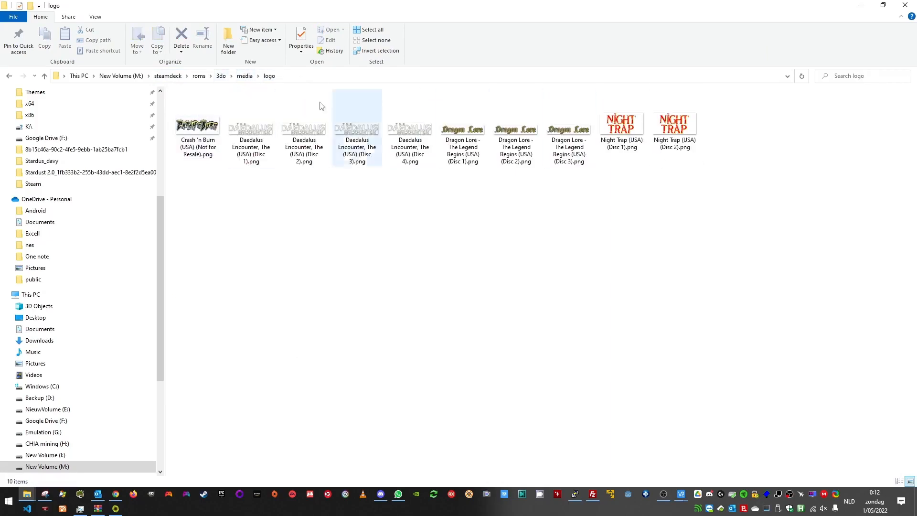
{"action": "left_click", "coordinate": [244, 76]}
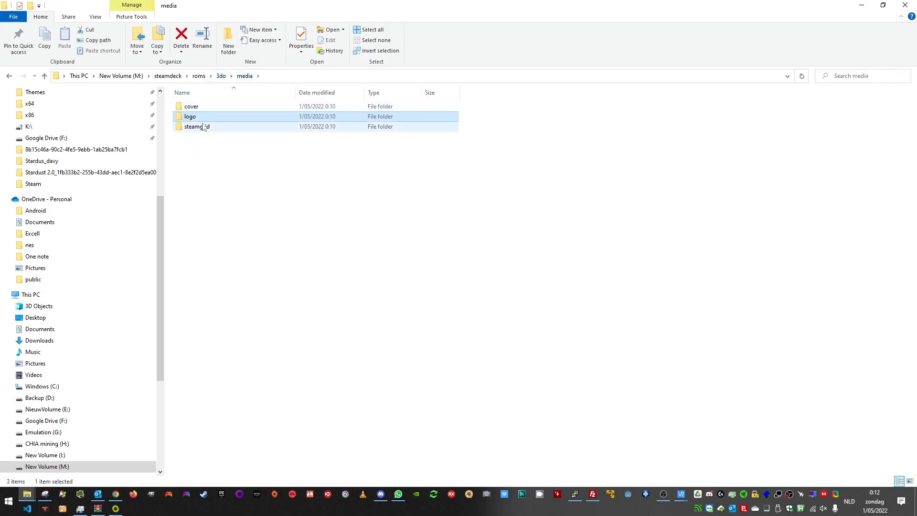
{"action": "double_click", "coordinate": [203, 127]}
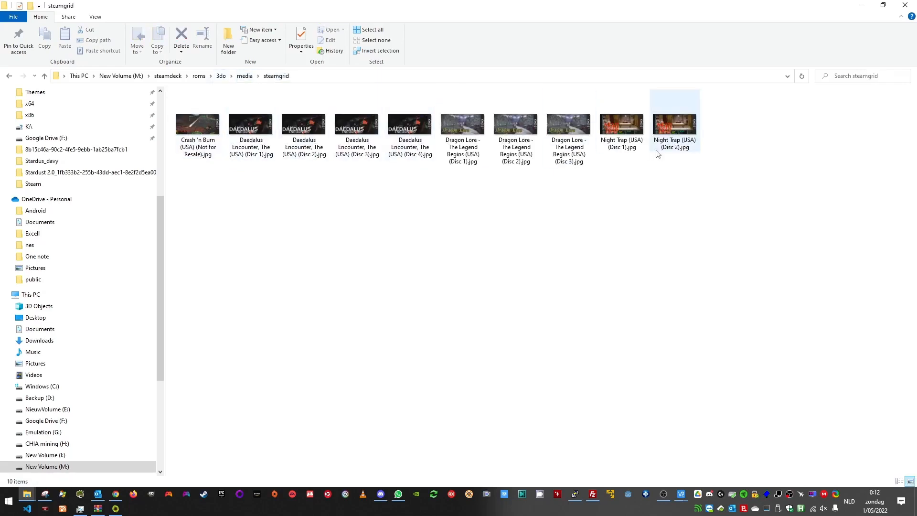
{"action": "left_click", "coordinate": [246, 77]}
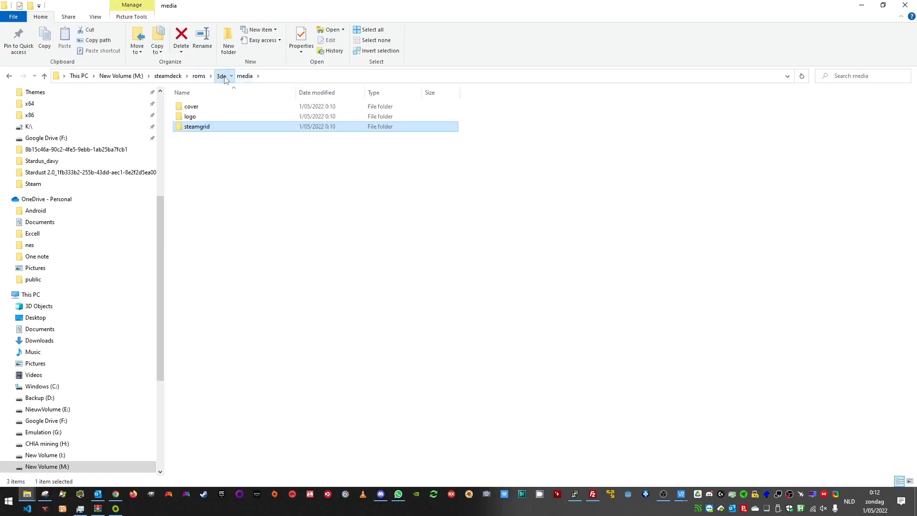
{"action": "left_click", "coordinate": [221, 76]}
Step: Switch to FileZilla, open the remote Emulation/roms/3do folder and refresh the local 3do file listing
{"action": "left_click", "coordinate": [593, 494]}
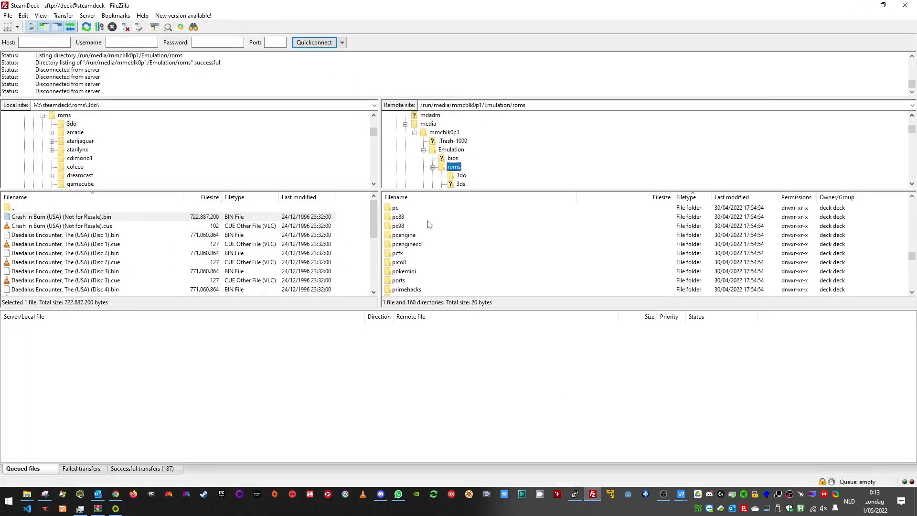
{"action": "scroll", "coordinate": [415, 233], "scroll_direction": "up", "scroll_amount": 1}
{"action": "scroll", "coordinate": [415, 234], "scroll_direction": "up", "scroll_amount": 20}
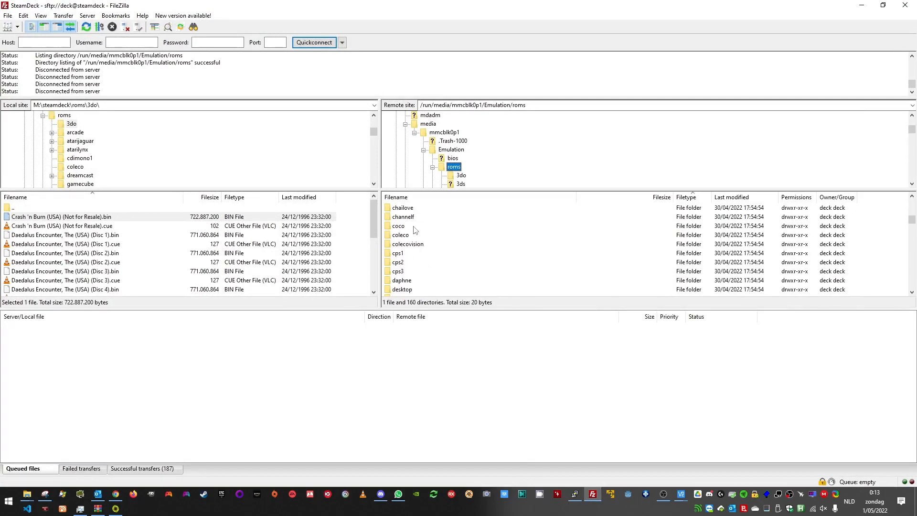
{"action": "left_click", "coordinate": [461, 178]}
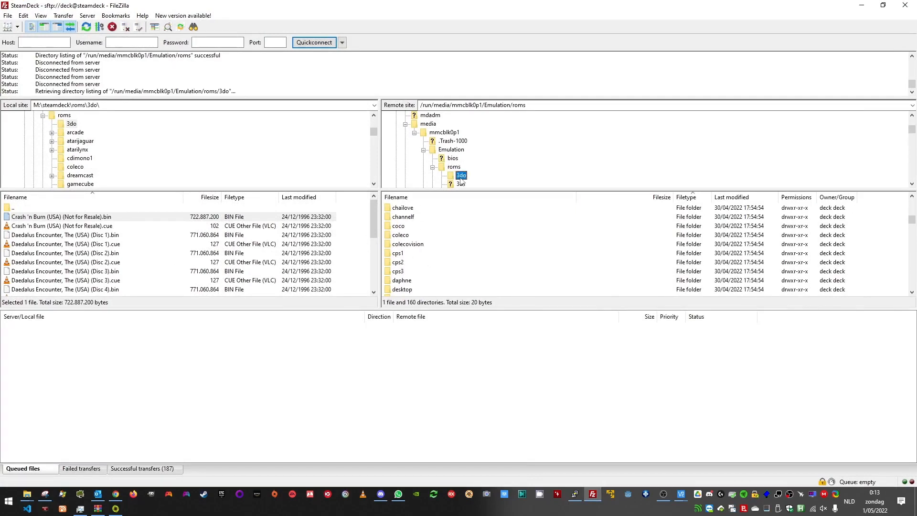
{"action": "right_click", "coordinate": [344, 251]}
{"action": "left_click", "coordinate": [368, 321]}
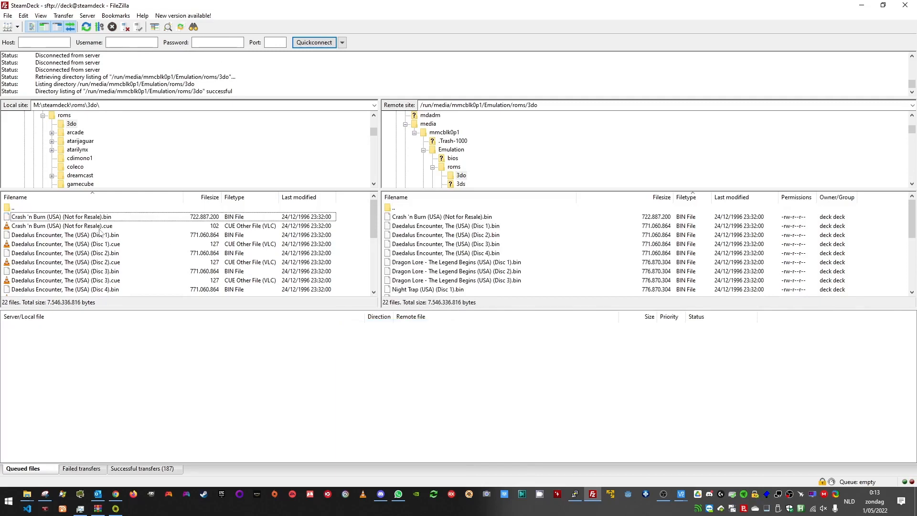
Step: Check the local media folder's contents, upload the folder to the Steam Deck's roms/3do directory, and minimize FileZilla
{"action": "left_click", "coordinate": [24, 219]}
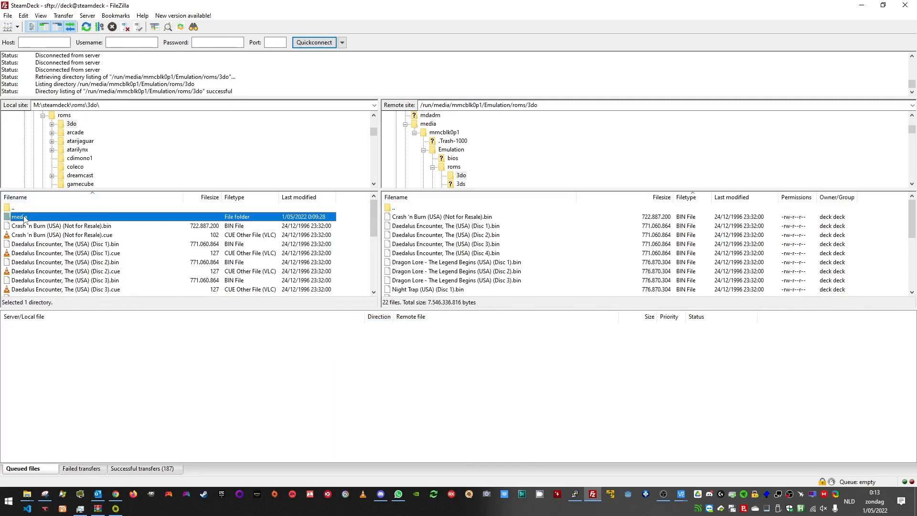
{"action": "double_click", "coordinate": [25, 219]}
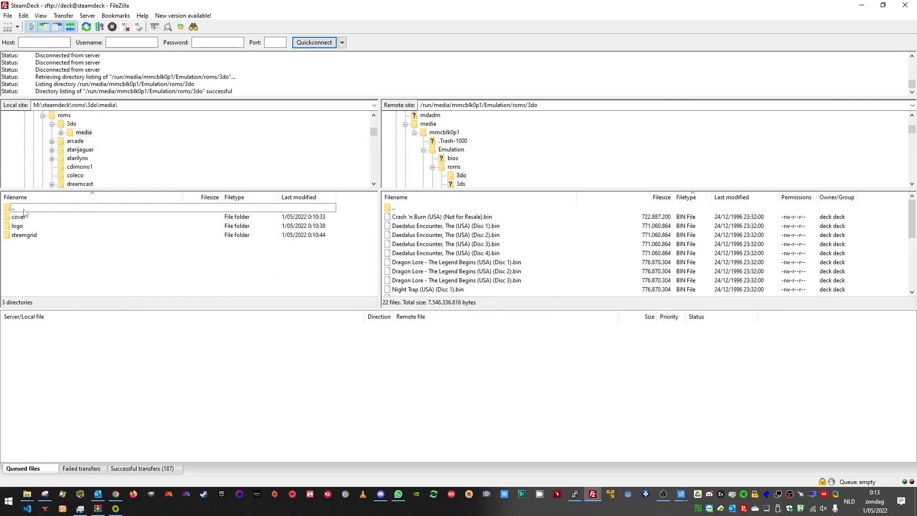
{"action": "left_click", "coordinate": [25, 208]}
{"action": "double_click", "coordinate": [25, 208]}
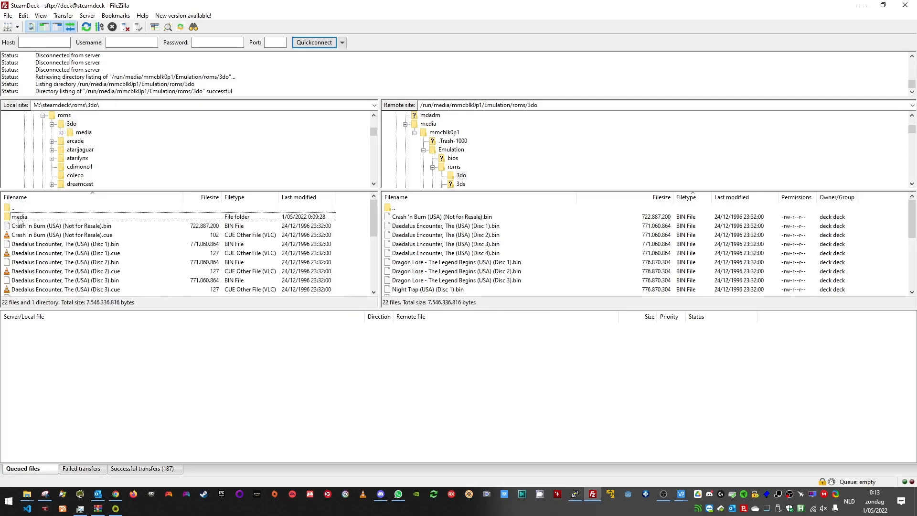
{"action": "left_click", "coordinate": [18, 218]}
{"action": "left_click_drag", "start_coordinate": [18, 217], "coordinate": [871, 248]}
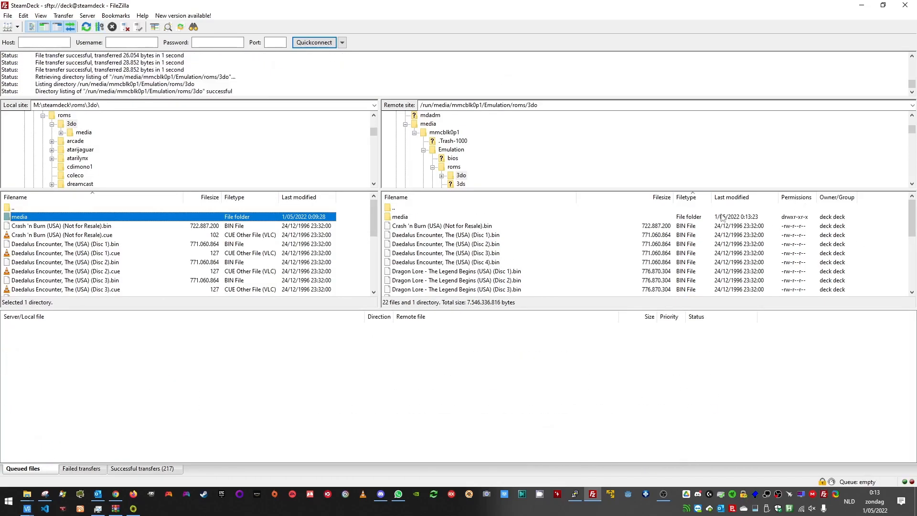
{"action": "left_click", "coordinate": [862, 5]}
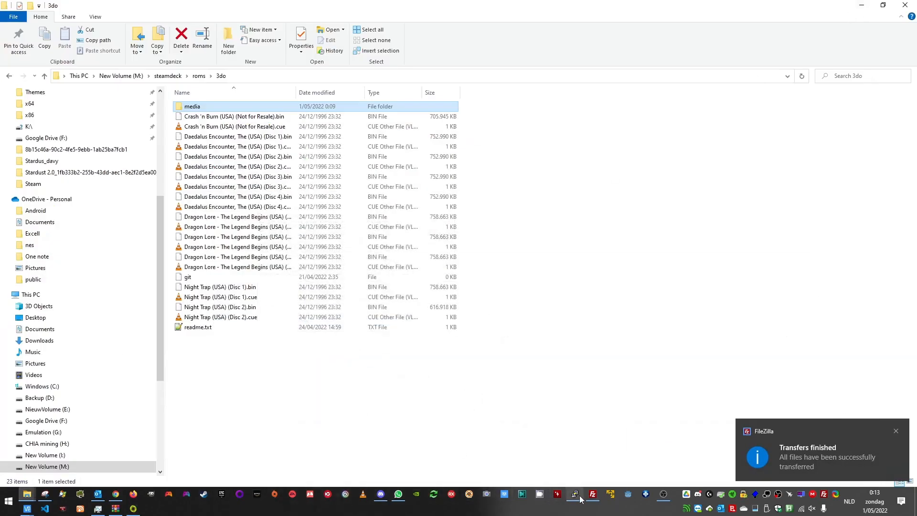
Step: Switch to the Steam Deck's remote desktop in VNC Viewer, close the Steam window and exit Steam completely
{"action": "mouse_move", "coordinate": [664, 496]}
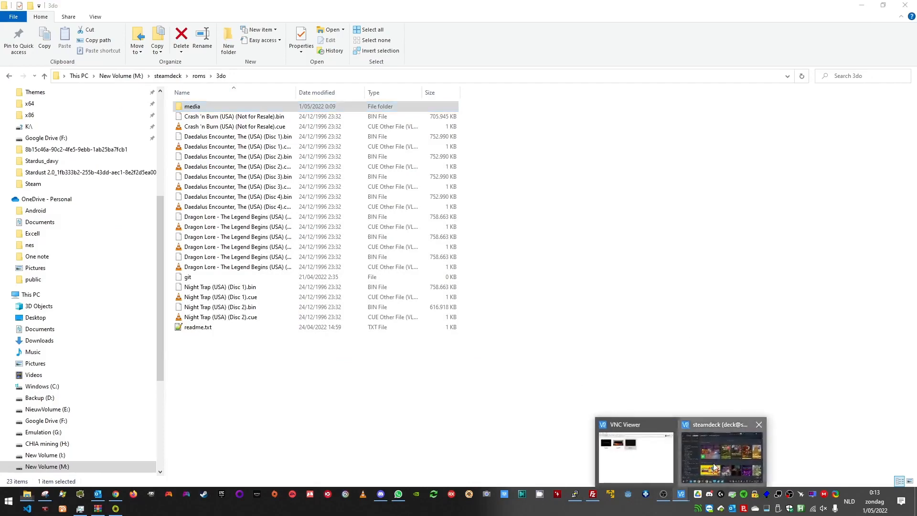
{"action": "left_click", "coordinate": [705, 449]}
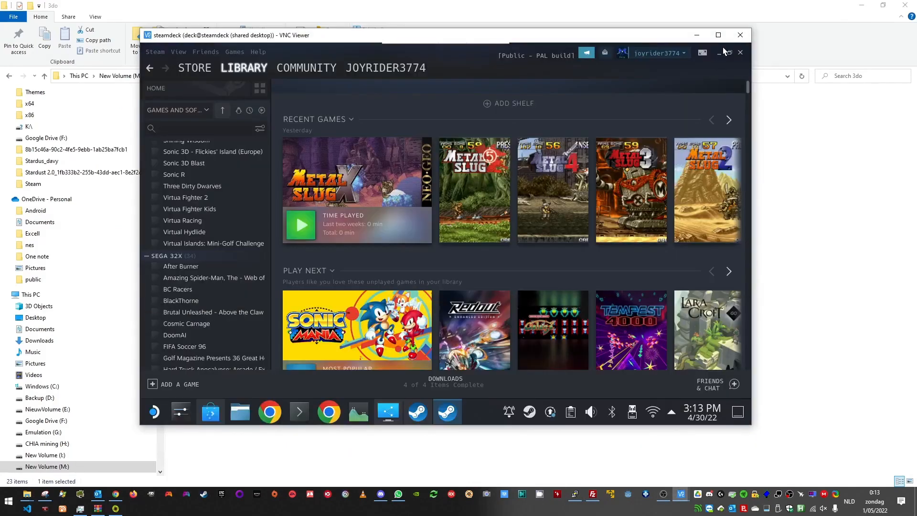
{"action": "left_click", "coordinate": [740, 52]}
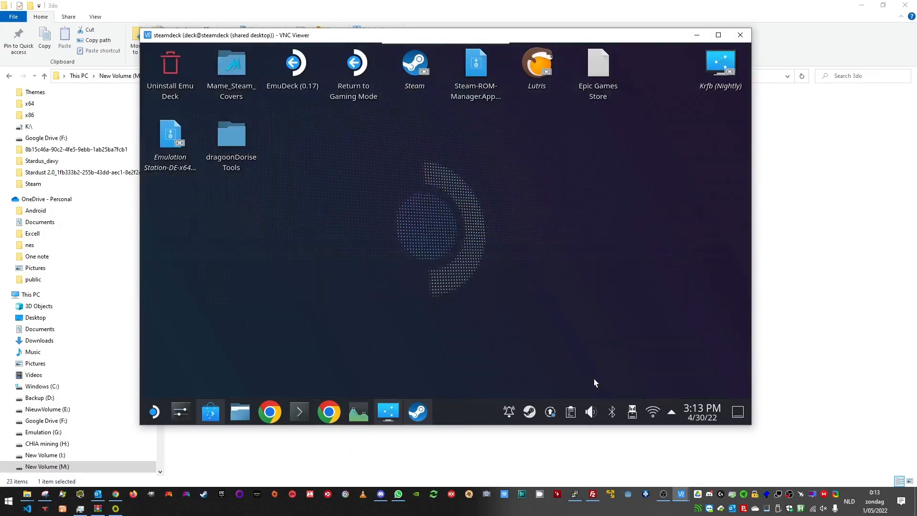
{"action": "right_click", "coordinate": [529, 412]}
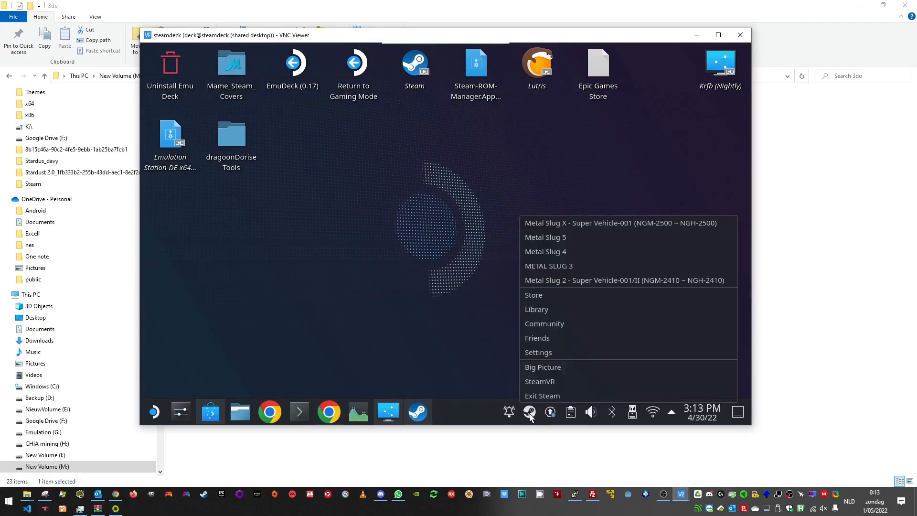
{"action": "left_click", "coordinate": [540, 394]}
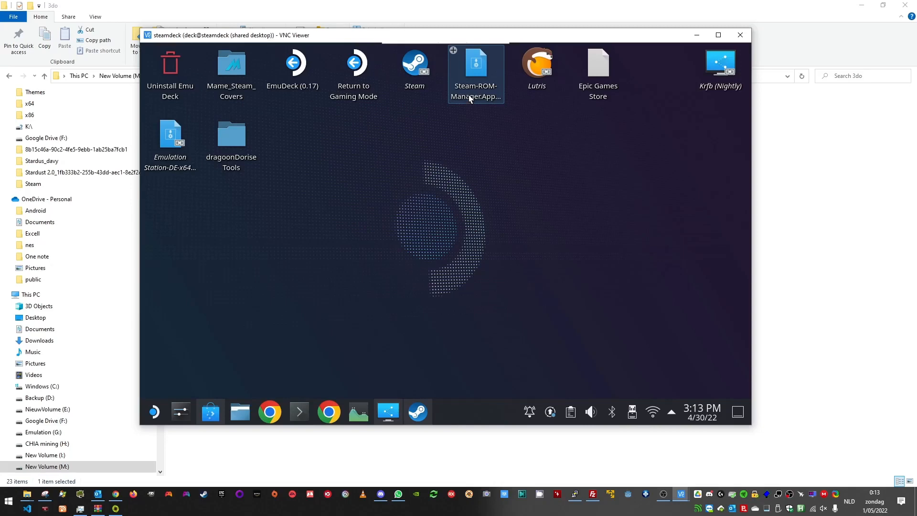
Step: Launch Steam ROM Manager on the Steam Deck and enable the 3DO parser
{"action": "left_click", "coordinate": [468, 95]}
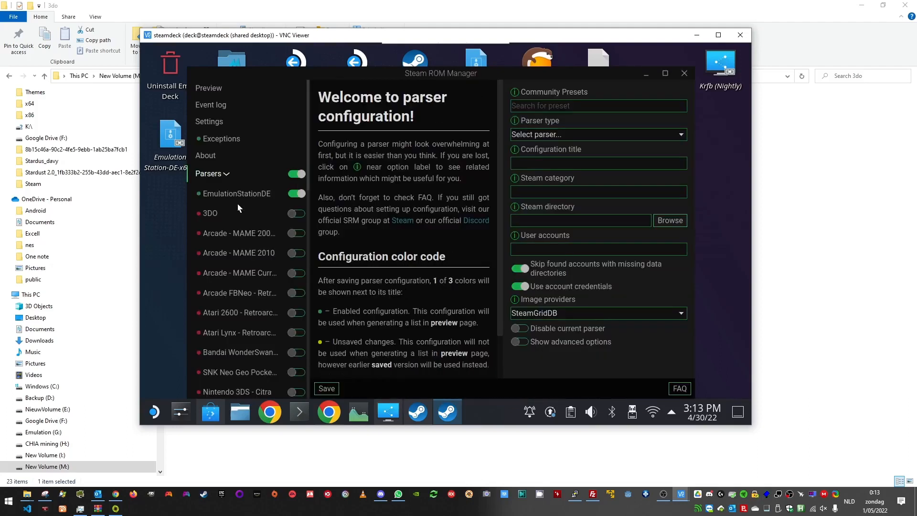
{"action": "left_click", "coordinate": [214, 214]}
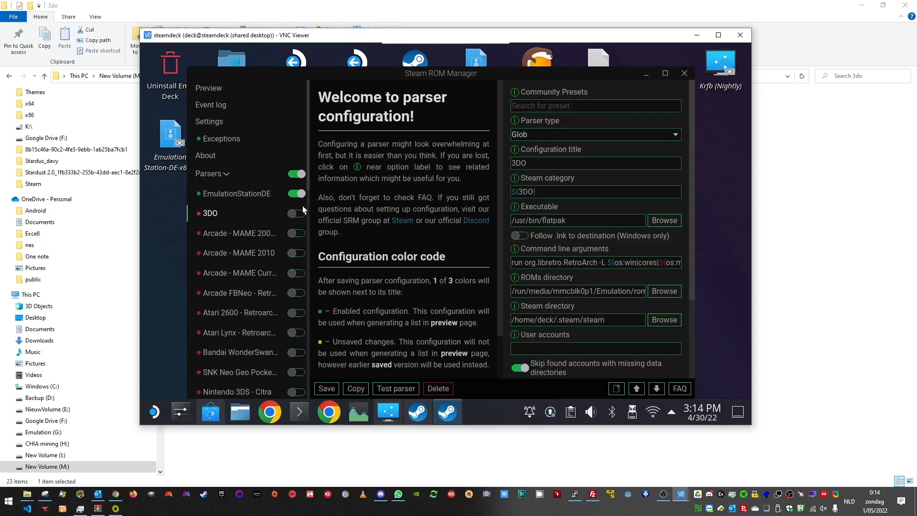
{"action": "left_click", "coordinate": [299, 216]}
Step: Show the 3DO parser's advanced options and clear its online image query
{"action": "left_click_drag", "start_coordinate": [694, 187], "coordinate": [700, 293]}
{"action": "left_click_drag", "start_coordinate": [692, 253], "coordinate": [692, 314]}
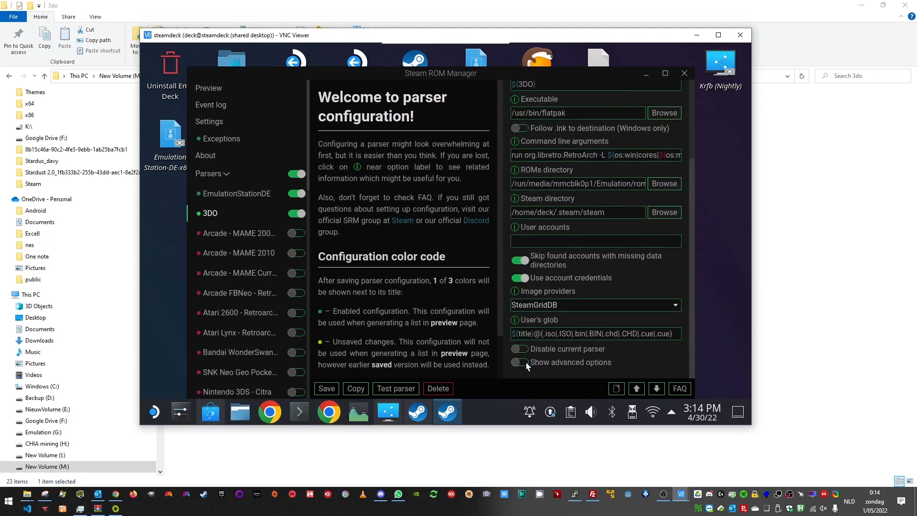
{"action": "left_click", "coordinate": [519, 362]}
{"action": "left_click_drag", "start_coordinate": [692, 193], "coordinate": [684, 271]}
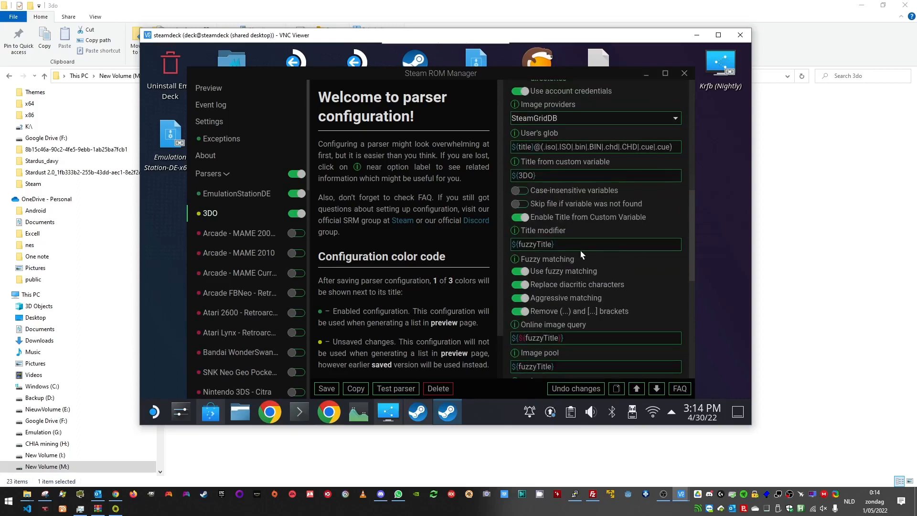
{"action": "left_click_drag", "start_coordinate": [578, 337], "coordinate": [465, 339]}
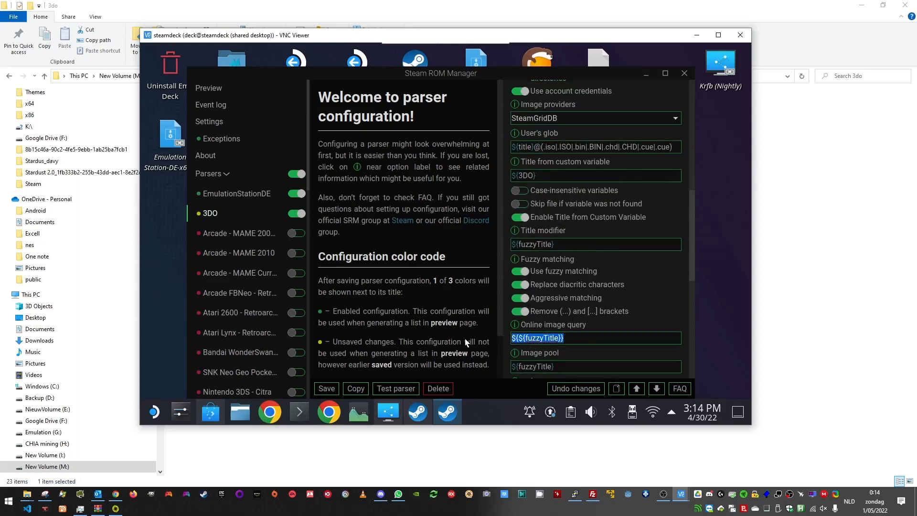
{"action": "key", "text": "BackSpace"}
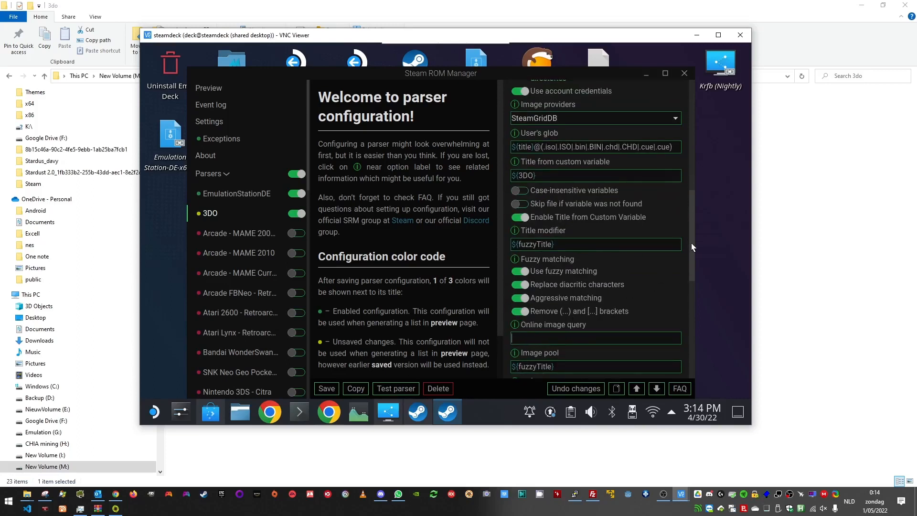
Step: Append 3DO to the 3DO parser's image pool so it reads ${fuzzyTitle} 3DO
{"action": "left_click_drag", "start_coordinate": [692, 242], "coordinate": [688, 272]}
{"action": "left_click", "coordinate": [578, 268]}
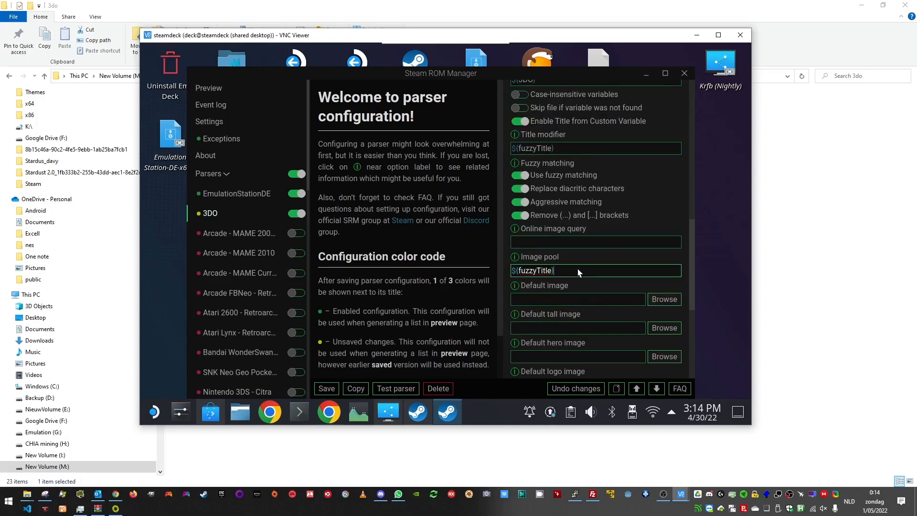
{"action": "type", "text": "3DO"}
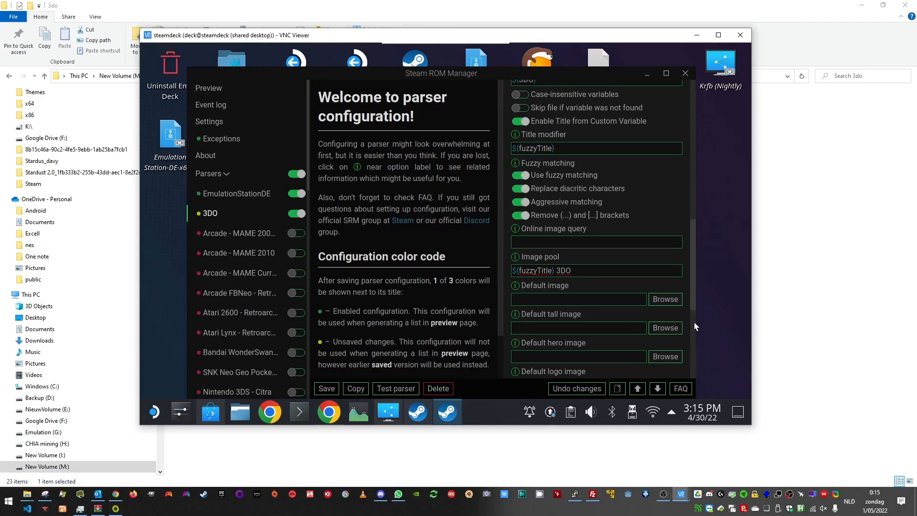
Step: Open the folder chooser for the parser's local images and browse to /run/media/mmcblk0p1/Emulation/roms
{"action": "left_click_drag", "start_coordinate": [692, 304], "coordinate": [691, 348]}
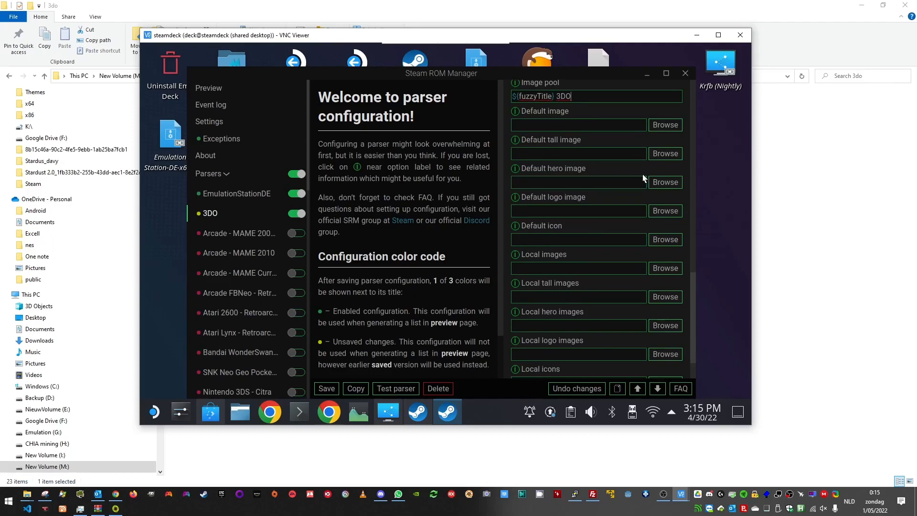
{"action": "left_click", "coordinate": [667, 271]}
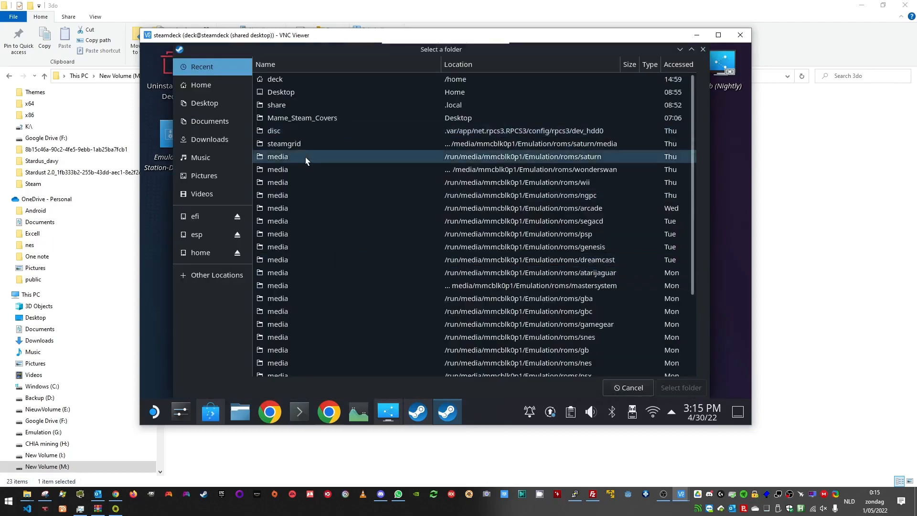
{"action": "left_click", "coordinate": [305, 158]}
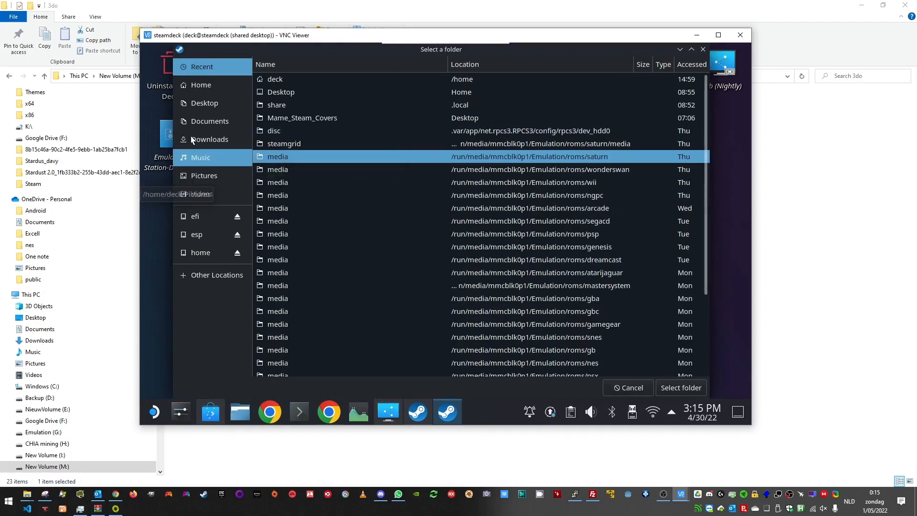
{"action": "left_click", "coordinate": [202, 88]}
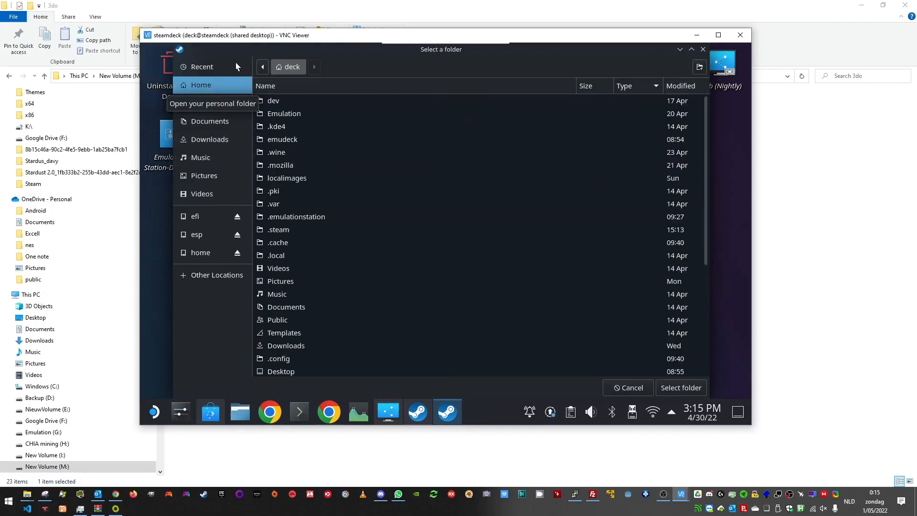
{"action": "left_click", "coordinate": [264, 68]}
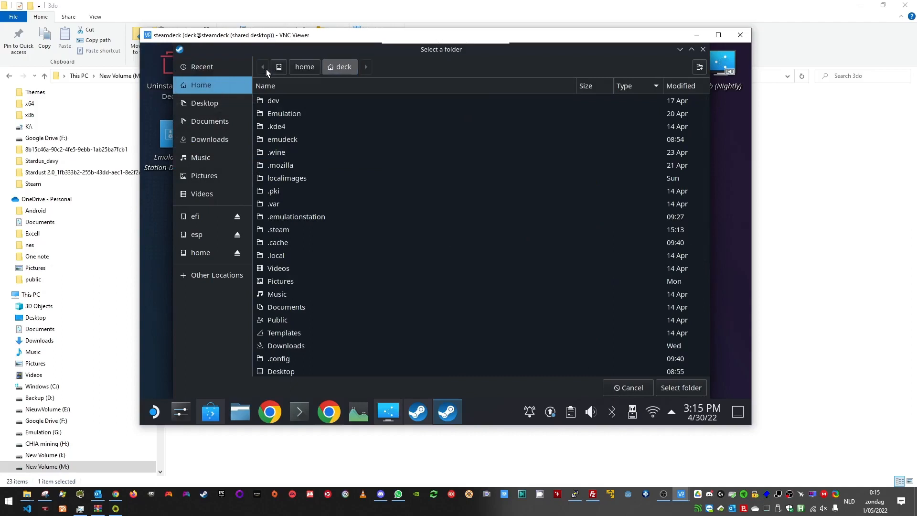
{"action": "left_click", "coordinate": [279, 67]}
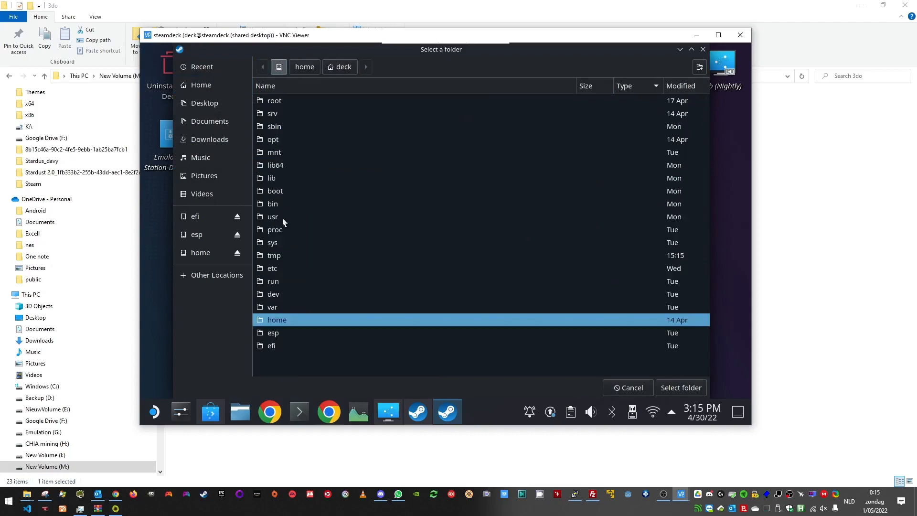
{"action": "double_click", "coordinate": [279, 282]}
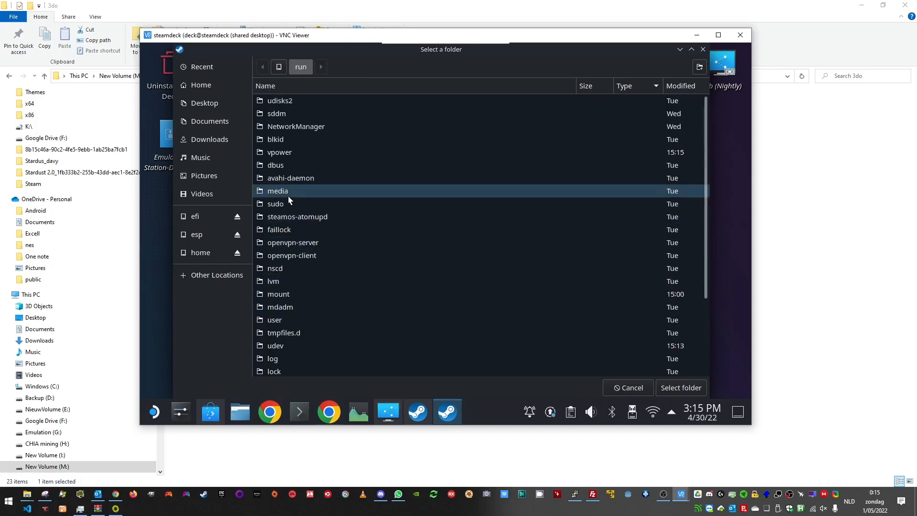
{"action": "double_click", "coordinate": [288, 191]}
{"action": "double_click", "coordinate": [288, 100]}
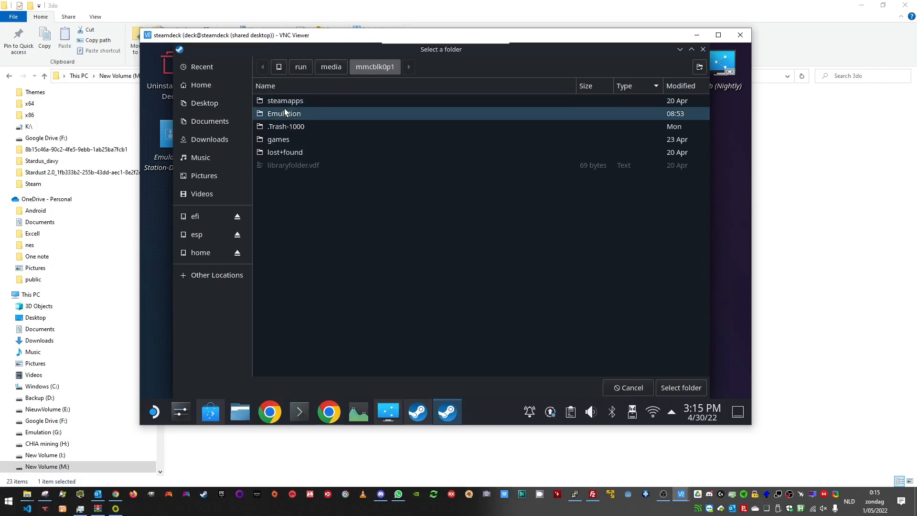
{"action": "double_click", "coordinate": [283, 117]}
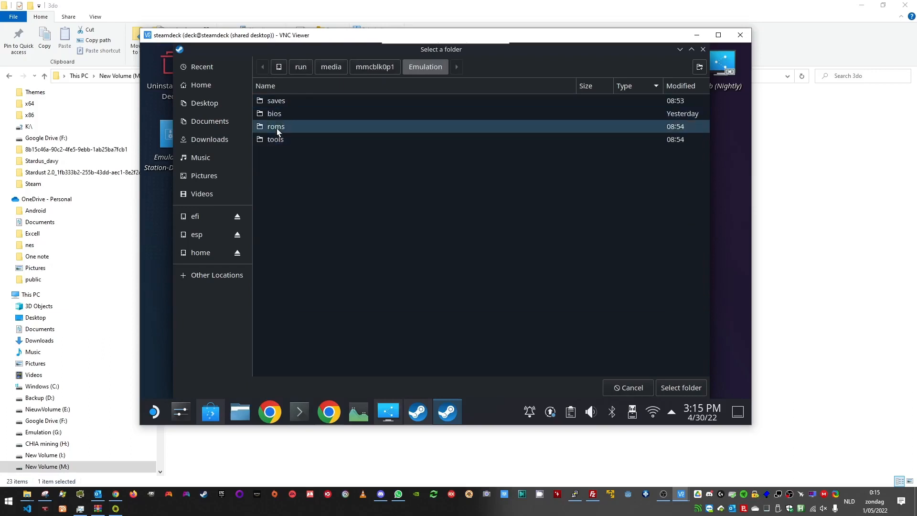
{"action": "left_click", "coordinate": [277, 128]}
{"action": "double_click", "coordinate": [277, 128]}
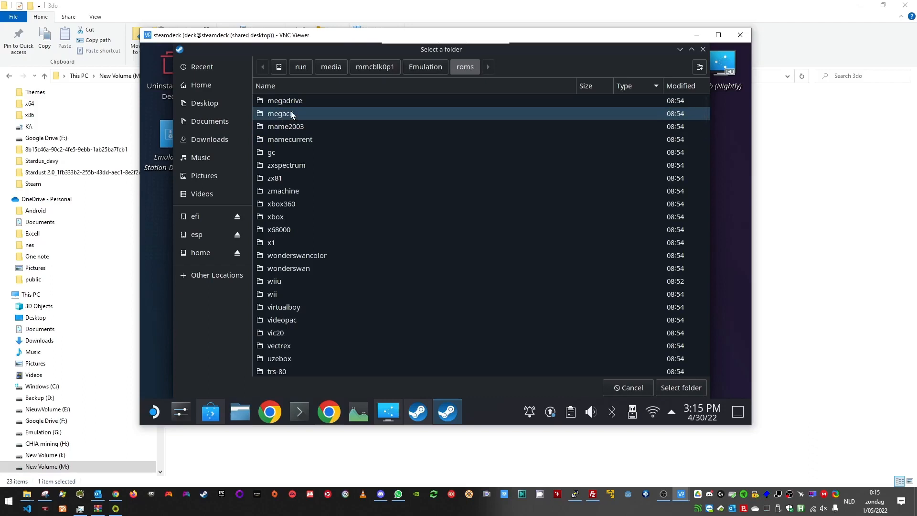
Step: Choose the steamgrid folder inside 3do/media as the source for the local images
{"action": "left_click", "coordinate": [305, 90]}
{"action": "left_click", "coordinate": [282, 102]}
{"action": "double_click", "coordinate": [281, 102]}
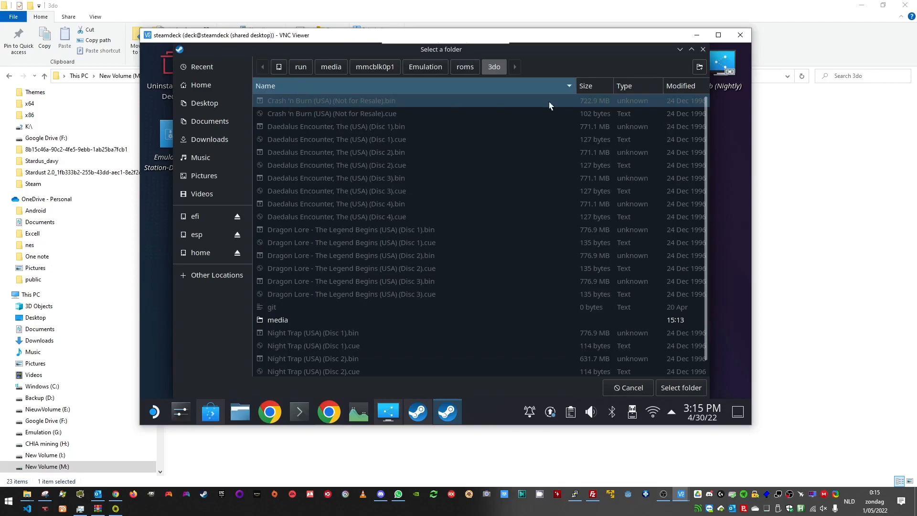
{"action": "left_click", "coordinate": [652, 86]}
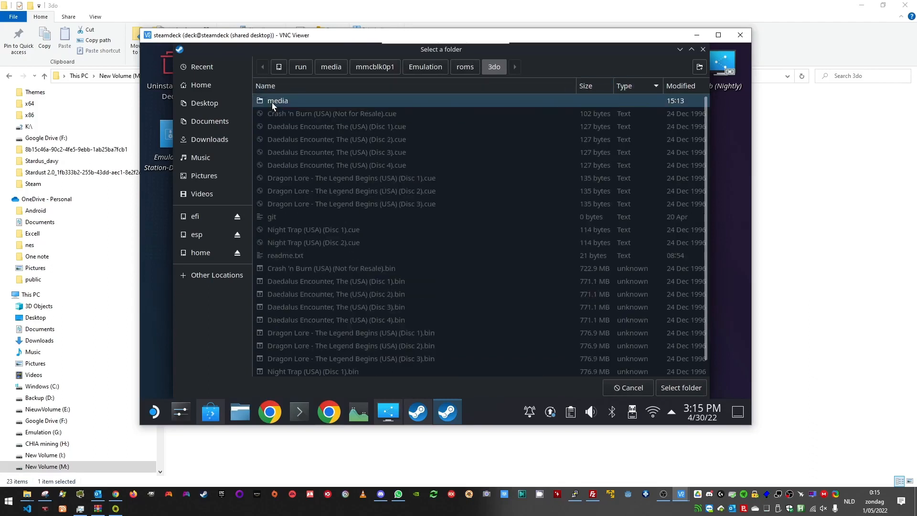
{"action": "double_click", "coordinate": [271, 102]}
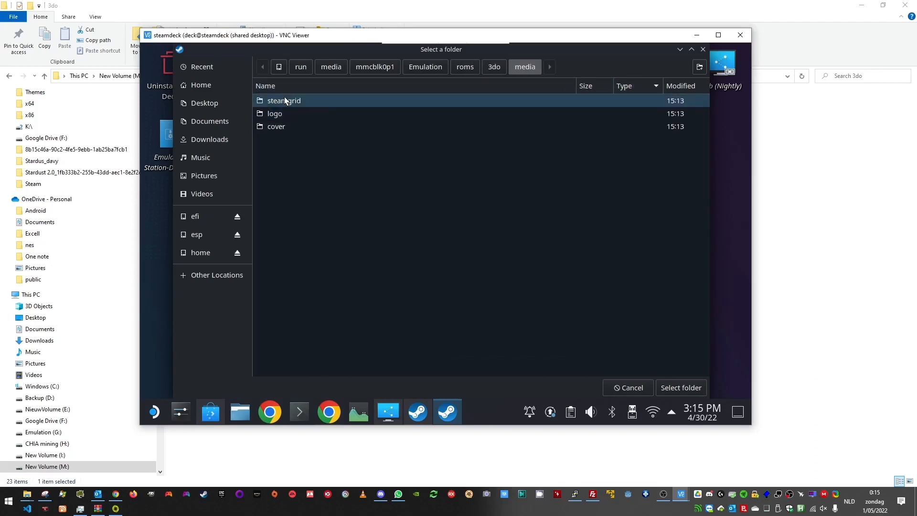
{"action": "double_click", "coordinate": [284, 100]}
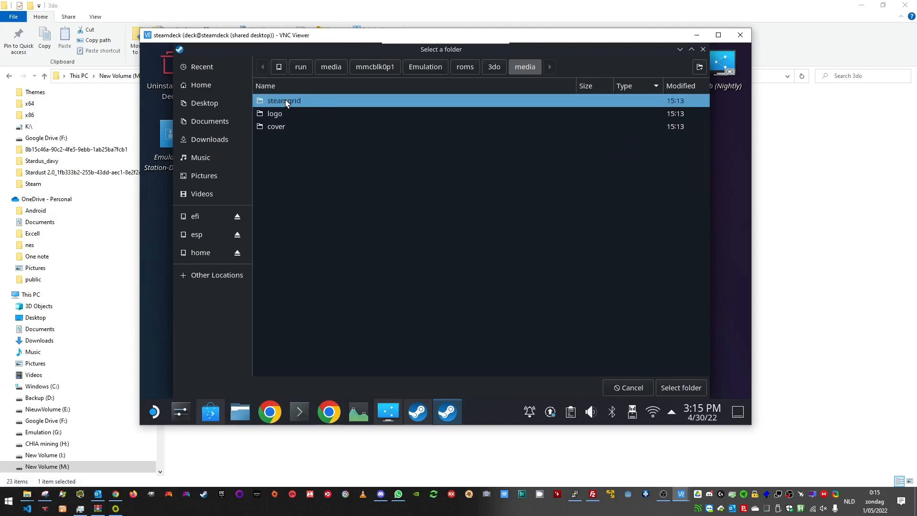
{"action": "left_click", "coordinate": [678, 387]}
Step: Set the local tall images to the cover folder inside roms/3do/media
{"action": "left_click", "coordinate": [661, 298]}
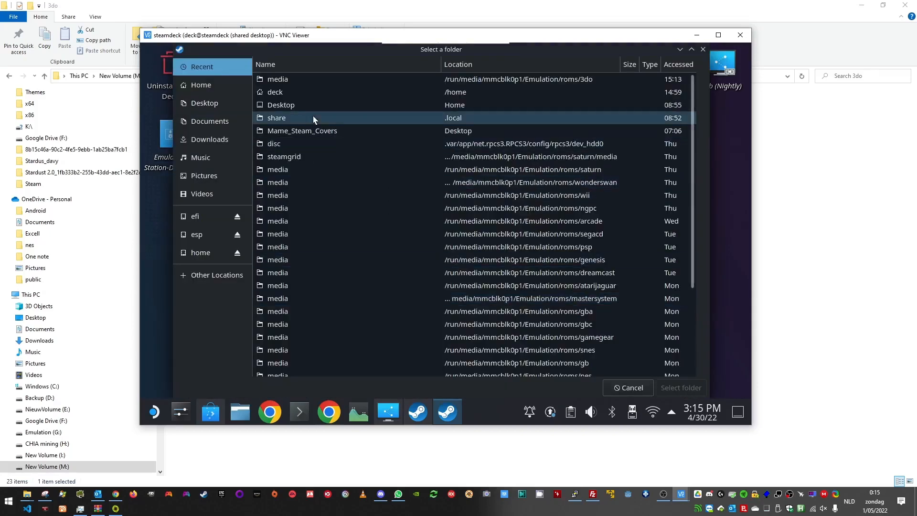
{"action": "left_click", "coordinate": [332, 80]}
{"action": "double_click", "coordinate": [332, 81]}
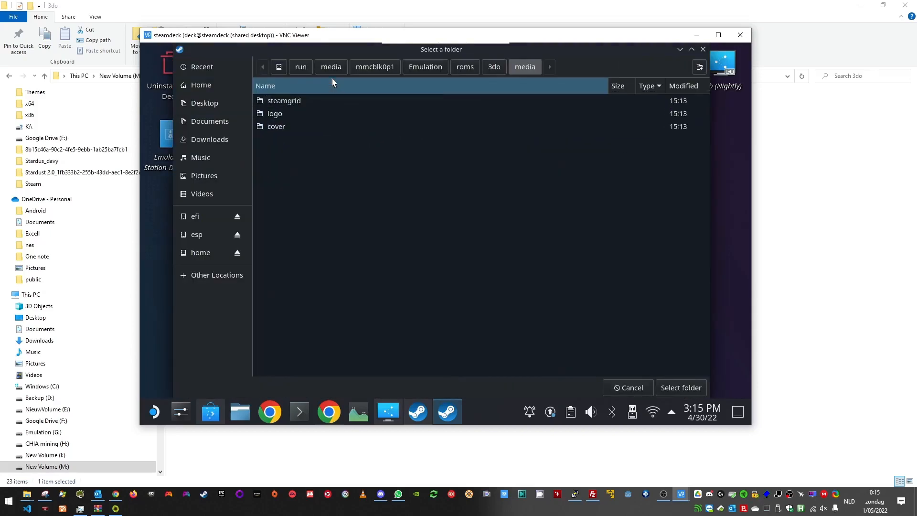
{"action": "double_click", "coordinate": [276, 126]}
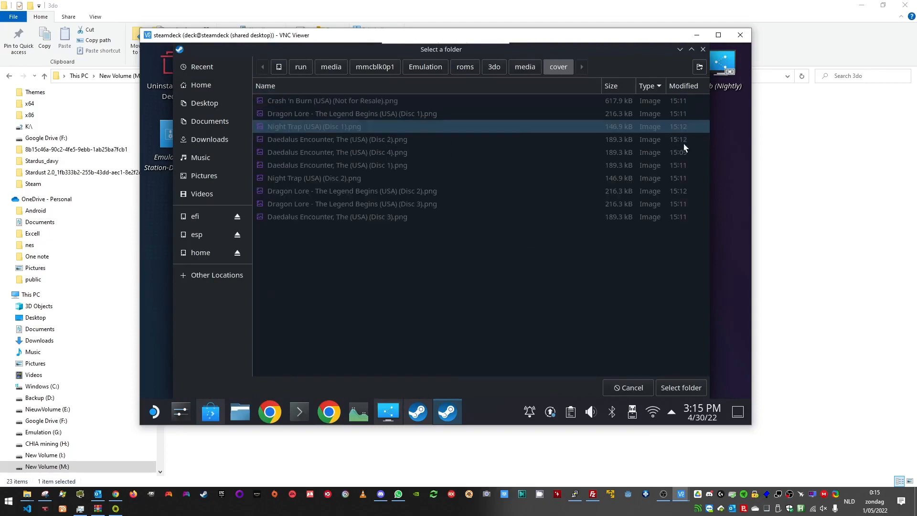
{"action": "left_click", "coordinate": [686, 392]}
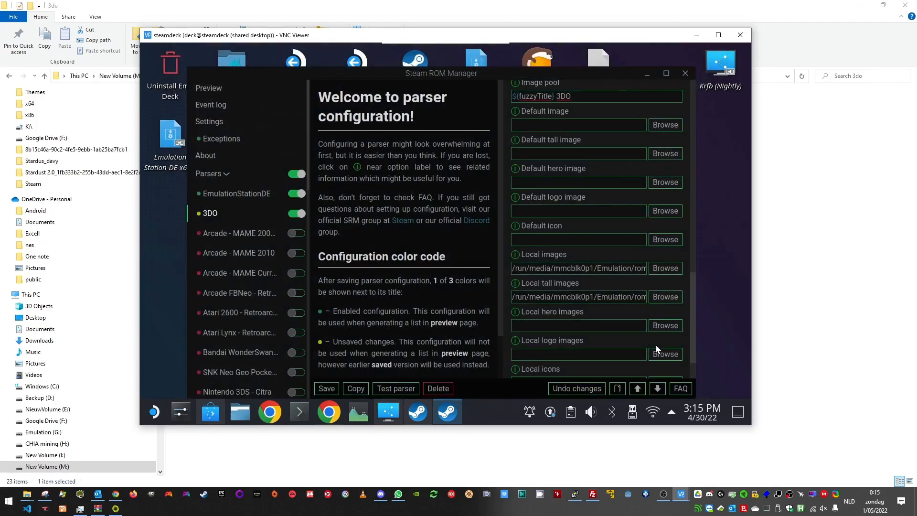
Step: Set the local logo images to the logo folder inside roms/3do/media
{"action": "left_click", "coordinate": [662, 354]}
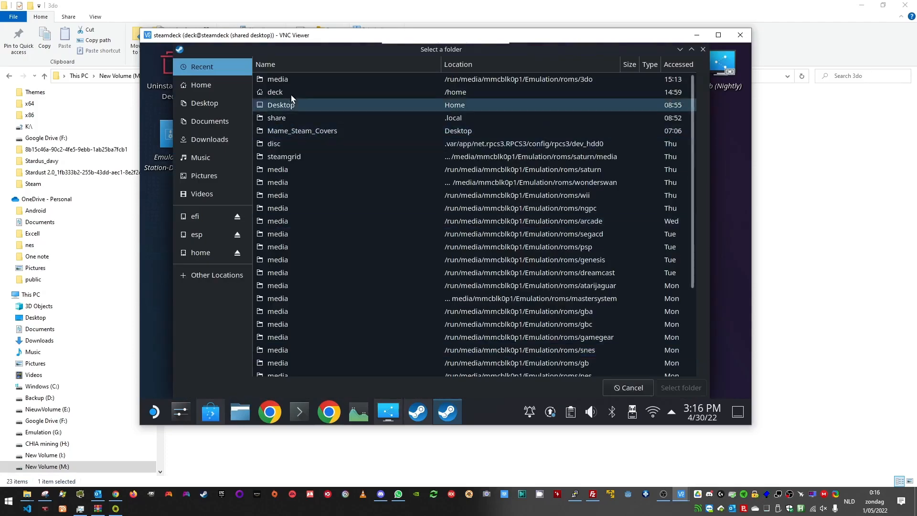
{"action": "double_click", "coordinate": [291, 83]}
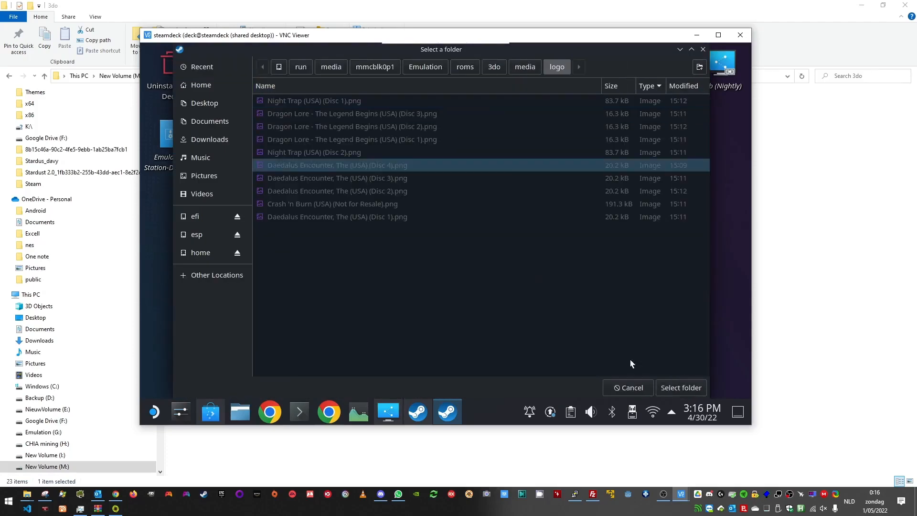
{"action": "left_click", "coordinate": [677, 382]}
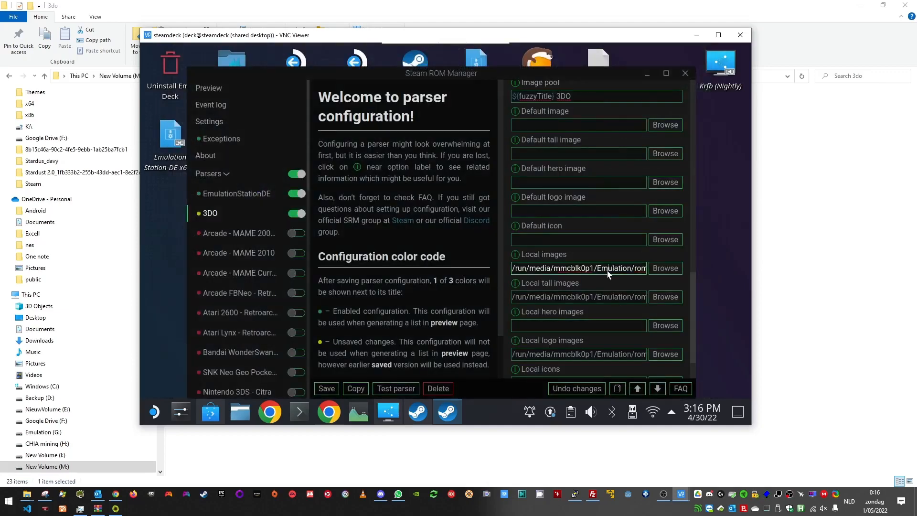
Step: Replace the finalTitle variable with fileName in the local images path
{"action": "key", "text": "Right"}
{"action": "key", "text": "Right"}
{"action": "key", "text": "Right"}
{"action": "key", "text": "Right"}
{"action": "key", "text": "Right"}
{"action": "key", "text": "Right"}
{"action": "key", "text": "Right"}
{"action": "key", "text": "Right"}
{"action": "key", "text": "Right"}
{"action": "key", "text": "Right"}
{"action": "key", "text": "Right"}
{"action": "key", "text": "Right"}
{"action": "key", "text": "Right"}
{"action": "key", "text": "Right"}
{"action": "key", "text": "Right"}
{"action": "key", "text": "Right"}
{"action": "key", "text": "Right"}
{"action": "key", "text": "Right"}
{"action": "key", "text": "Right"}
{"action": "key", "text": "Right"}
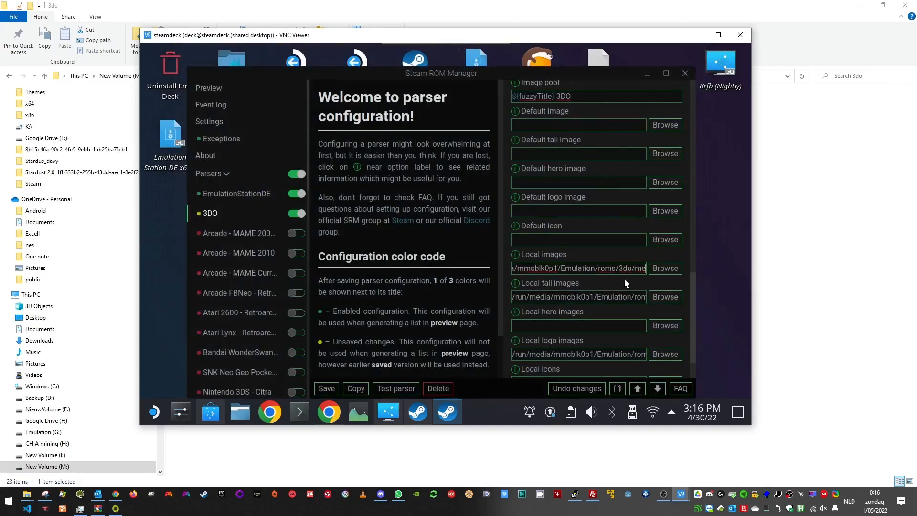
{"action": "key", "text": "Right"}
{"action": "key", "text": "Right"}
{"action": "key", "text": "Right"}
{"action": "key", "text": "Right"}
{"action": "key", "text": "Right"}
{"action": "key", "text": "Right"}
{"action": "key", "text": "Right"}
{"action": "key", "text": "Right"}
{"action": "key", "text": "Right"}
{"action": "key", "text": "Right"}
{"action": "key", "text": "Right"}
{"action": "key", "text": "Right"}
{"action": "key", "text": "Right"}
{"action": "key", "text": "Right"}
{"action": "key", "text": "Right"}
{"action": "key", "text": "Right"}
{"action": "key", "text": "Right"}
{"action": "key", "text": "Right"}
{"action": "key", "text": "Right"}
{"action": "key", "text": "Right"}
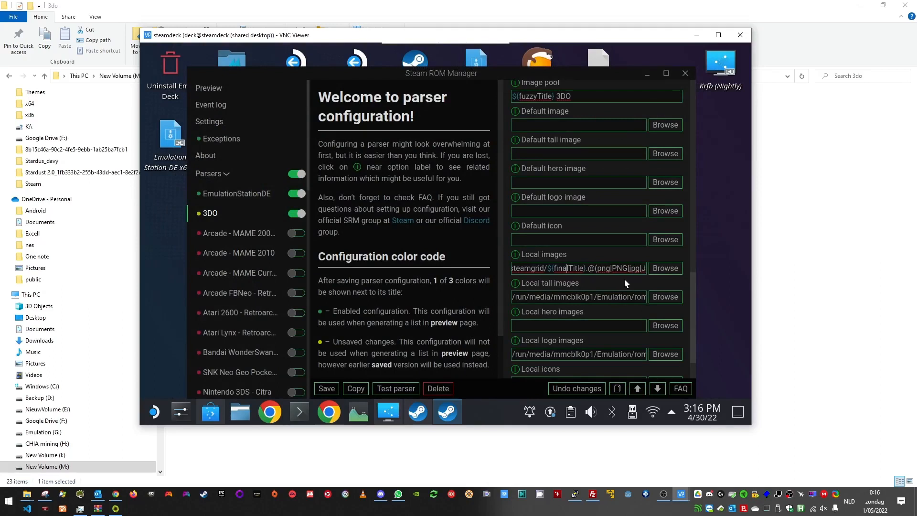
{"action": "key", "text": "Delete"}
{"action": "key", "text": "Delete"}
{"action": "key", "text": "Delete"}
{"action": "key", "text": "Delete"}
{"action": "key", "text": "Delete"}
{"action": "key", "text": "Right"}
{"action": "key", "text": "Delete"}
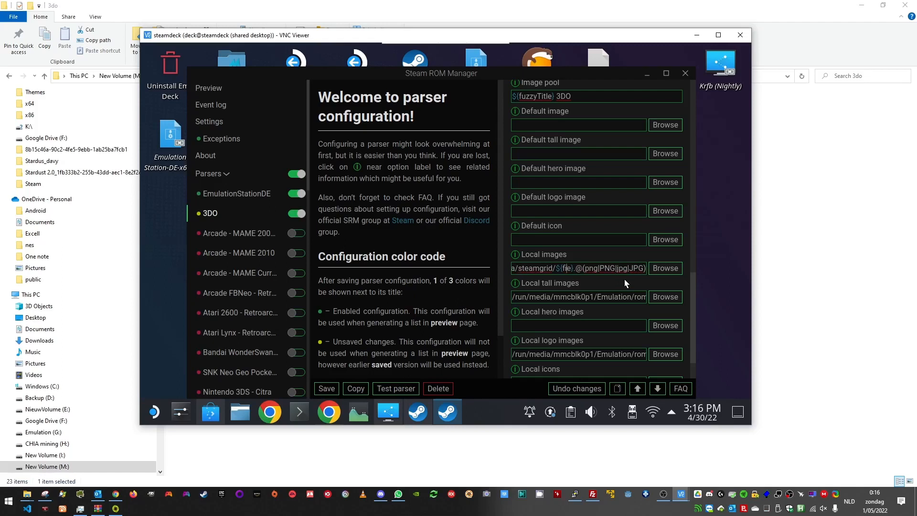
{"action": "key", "text": "Right"}
{"action": "key", "text": "Right"}
{"action": "type", "text": "Name"}
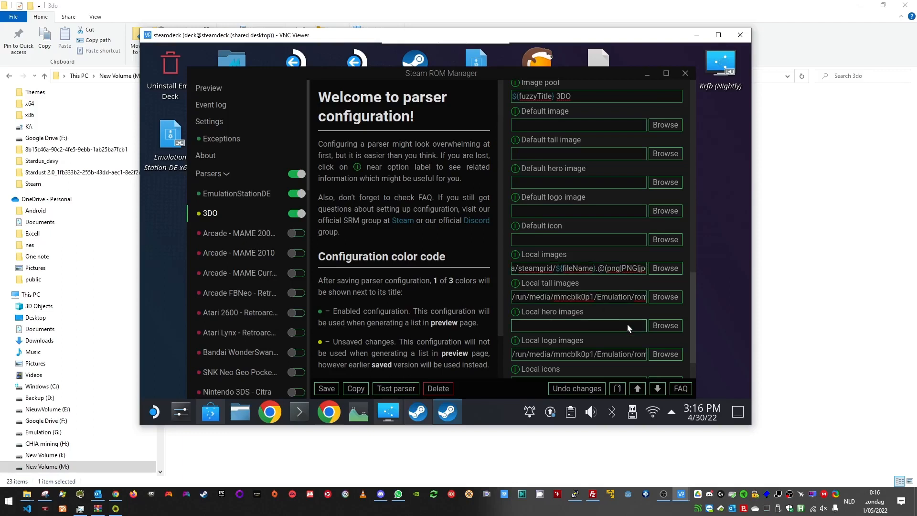
Step: Change the variable in the local tall images path from finalTitle to fileName
{"action": "key", "text": "Right"}
{"action": "key", "text": "Right"}
{"action": "key", "text": "Right"}
{"action": "key", "text": "Right"}
{"action": "key", "text": "Right"}
{"action": "key", "text": "Right"}
{"action": "key", "text": "Right"}
{"action": "key", "text": "Right"}
{"action": "key", "text": "Right"}
{"action": "key", "text": "Right"}
{"action": "key", "text": "Right"}
{"action": "key", "text": "Right"}
{"action": "key", "text": "Right"}
{"action": "key", "text": "Right"}
{"action": "key", "text": "Right"}
{"action": "key", "text": "Right"}
{"action": "key", "text": "Right"}
{"action": "key", "text": "Right"}
{"action": "key", "text": "Right"}
{"action": "key", "text": "Right"}
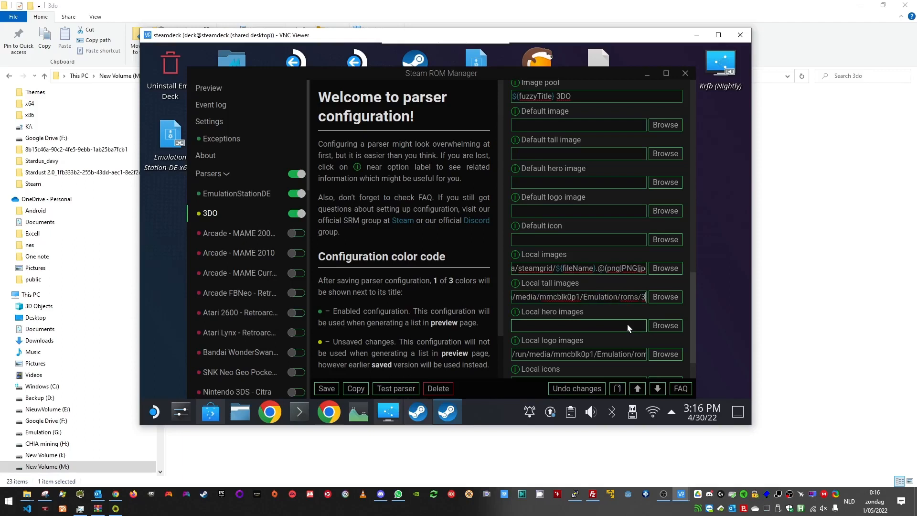
{"action": "key", "text": "Right"}
{"action": "key", "text": "Right"}
{"action": "key", "text": "Right"}
{"action": "key", "text": "Right"}
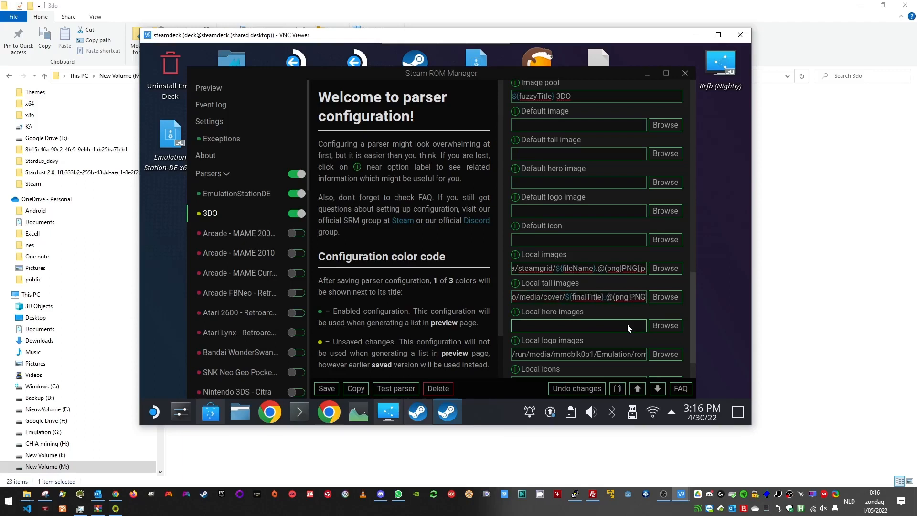
{"action": "key", "text": "Left"}
{"action": "key", "text": "Left"}
{"action": "key", "text": "Left"}
{"action": "key", "text": "BackSpace"}
{"action": "key", "text": "BackSpace"}
{"action": "key", "text": "Delete"}
{"action": "key", "text": "Delete"}
{"action": "key", "text": "Delete"}
{"action": "key", "text": "Delete"}
{"action": "type", "text": "e"}
{"action": "key", "text": "Delete"}
{"action": "type", "text": "Name"}
Step: Edit the local logo images path to end in logo/${fileName}.@(png|PNG|jpg|JPG)
{"action": "left_click", "coordinate": [606, 358]}
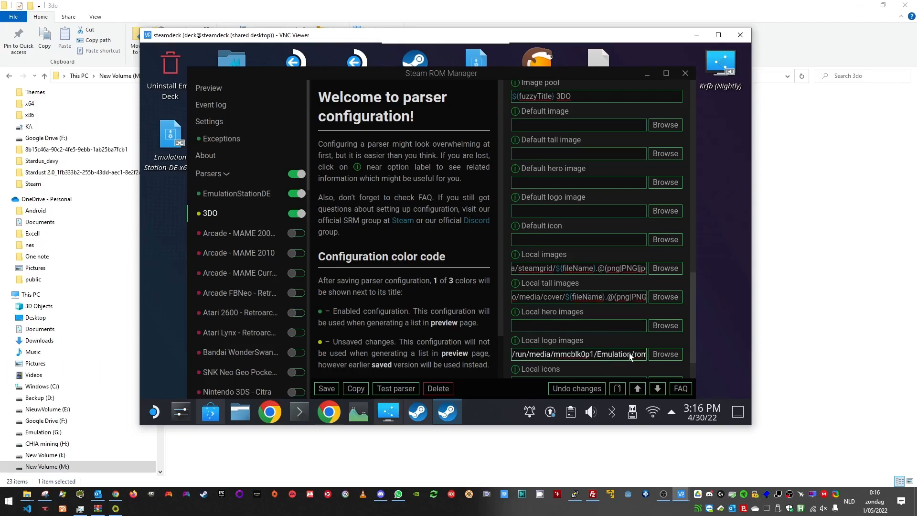
{"action": "key", "text": "Right"}
{"action": "key", "text": "Right"}
{"action": "key", "text": "Right"}
{"action": "key", "text": "Right"}
{"action": "key", "text": "Right"}
{"action": "key", "text": "Right"}
{"action": "key", "text": "Right"}
{"action": "key", "text": "Right"}
{"action": "key", "text": "Right"}
{"action": "key", "text": "Right"}
{"action": "key", "text": "Right"}
{"action": "key", "text": "Right"}
{"action": "key", "text": "Right"}
{"action": "key", "text": "Right"}
{"action": "key", "text": "Right"}
{"action": "key", "text": "Right"}
{"action": "key", "text": "Right"}
{"action": "key", "text": "Right"}
{"action": "key", "text": "Right"}
{"action": "key", "text": "Right"}
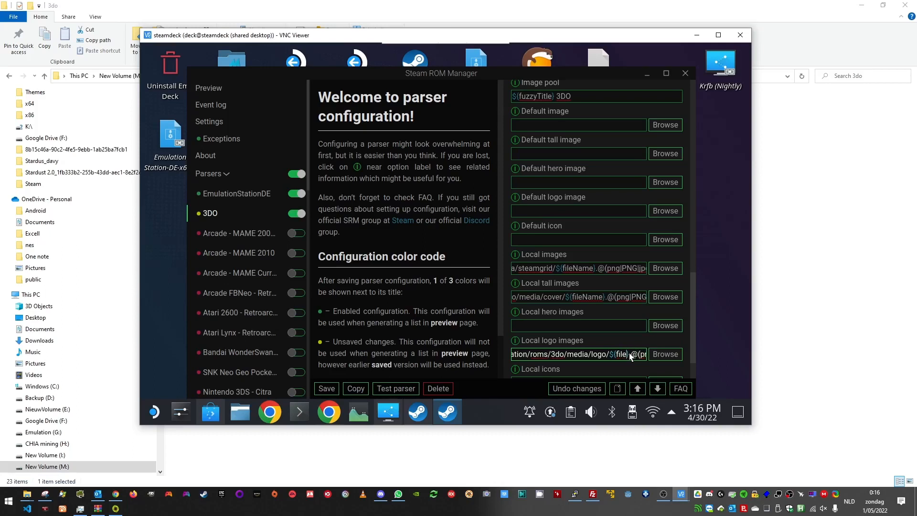
{"action": "type", "text": "ame"}
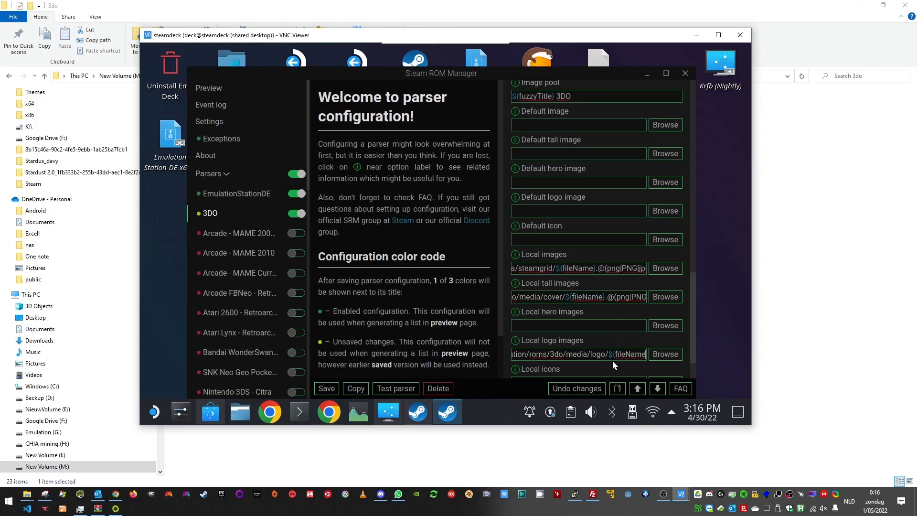
{"action": "type", "text": "}.@(png|PNG|jpg|JPG)"}
Step: Save the 3DO parser and generate the app list in the preview
{"action": "left_click", "coordinate": [327, 389]}
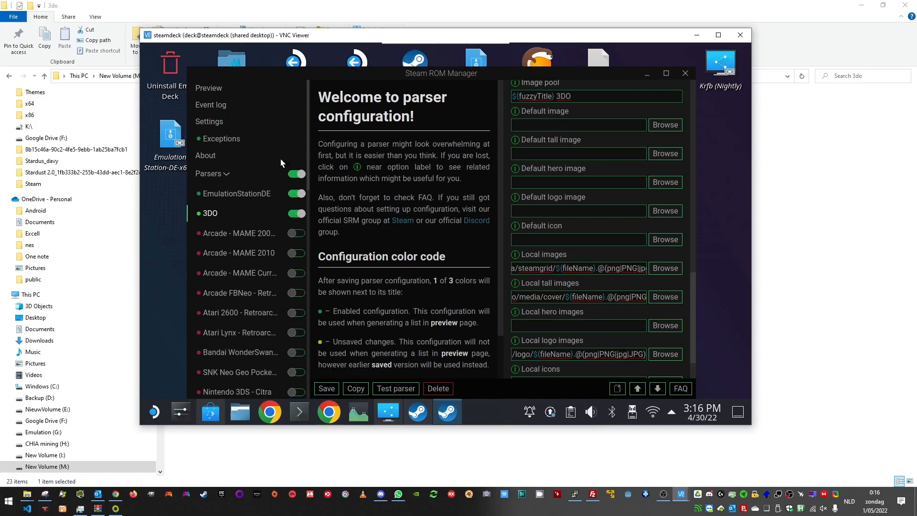
{"action": "left_click", "coordinate": [214, 90]}
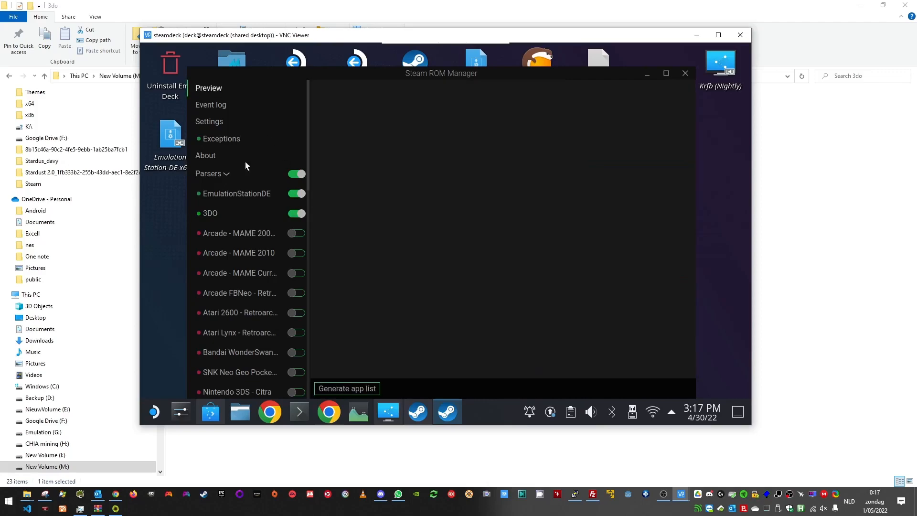
{"action": "left_click", "coordinate": [346, 388]}
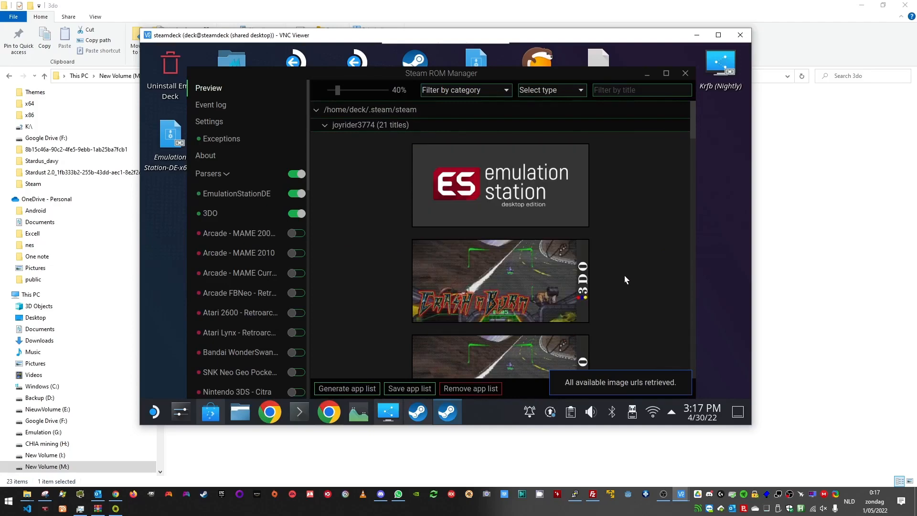
Step: Review the grid artwork assigned to the 3DO games throughout the Steam ROM Manager preview
{"action": "scroll", "coordinate": [624, 275], "scroll_direction": "down", "scroll_amount": 3}
{"action": "scroll", "coordinate": [624, 274], "scroll_direction": "down", "scroll_amount": 6}
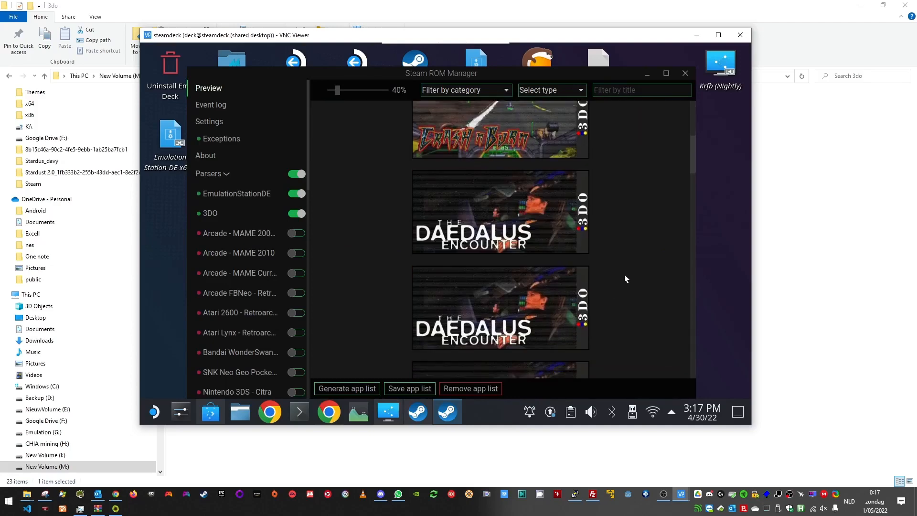
{"action": "scroll", "coordinate": [626, 276], "scroll_direction": "down", "scroll_amount": 8}
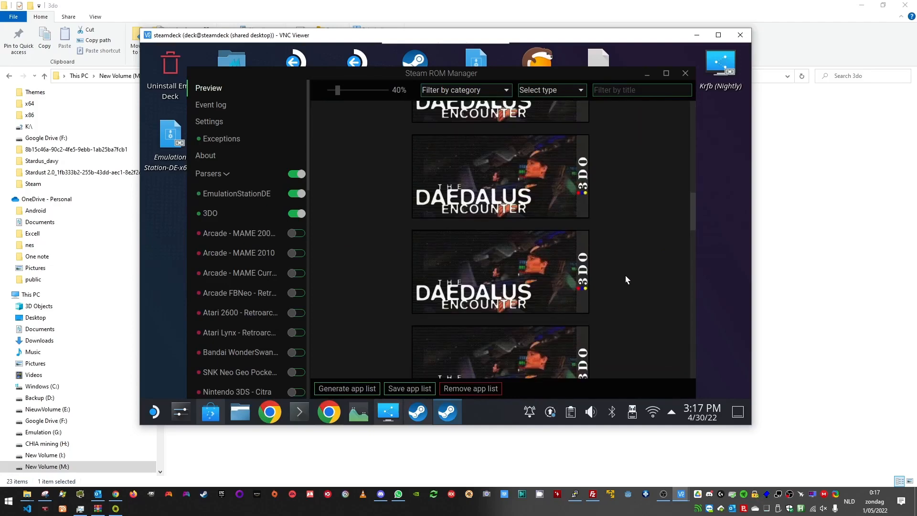
{"action": "scroll", "coordinate": [625, 275], "scroll_direction": "down", "scroll_amount": 8}
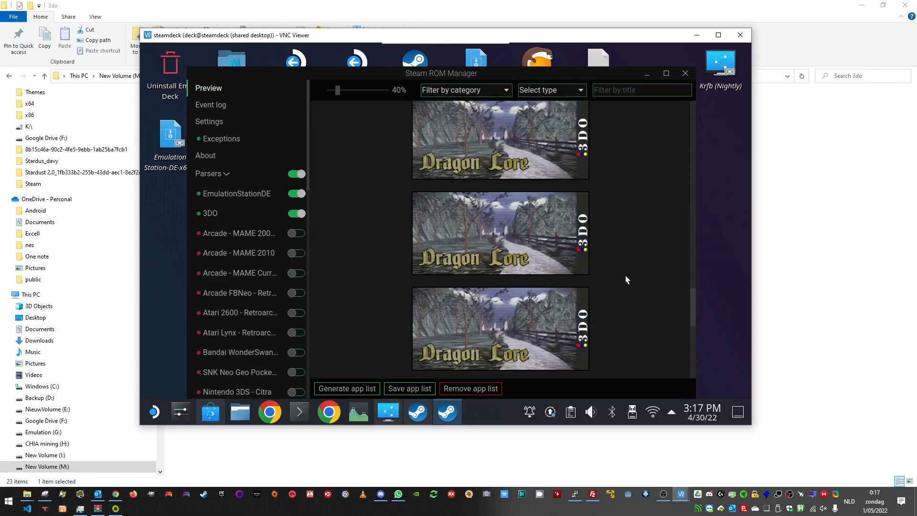
{"action": "scroll", "coordinate": [618, 273], "scroll_direction": "down", "scroll_amount": 1}
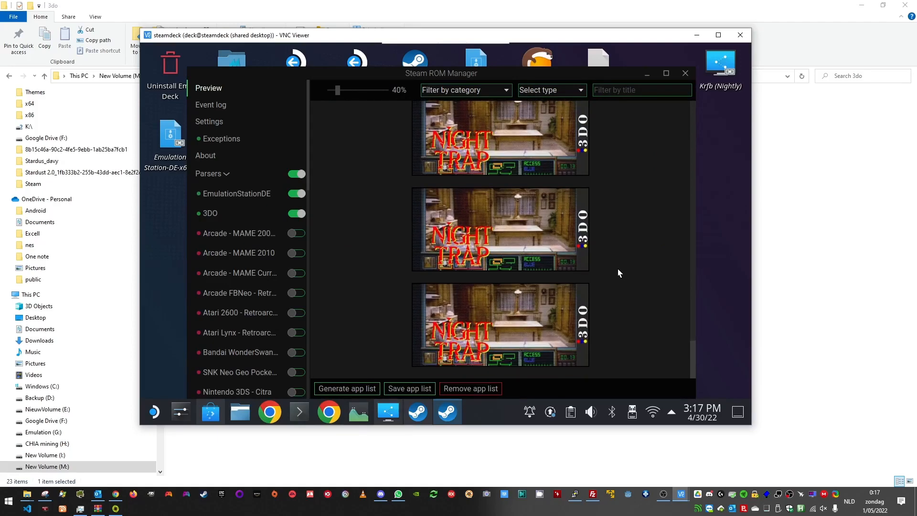
Step: Switch the preview's artwork type to Posters and check the covers of the 3DO games
{"action": "left_click", "coordinate": [543, 92]}
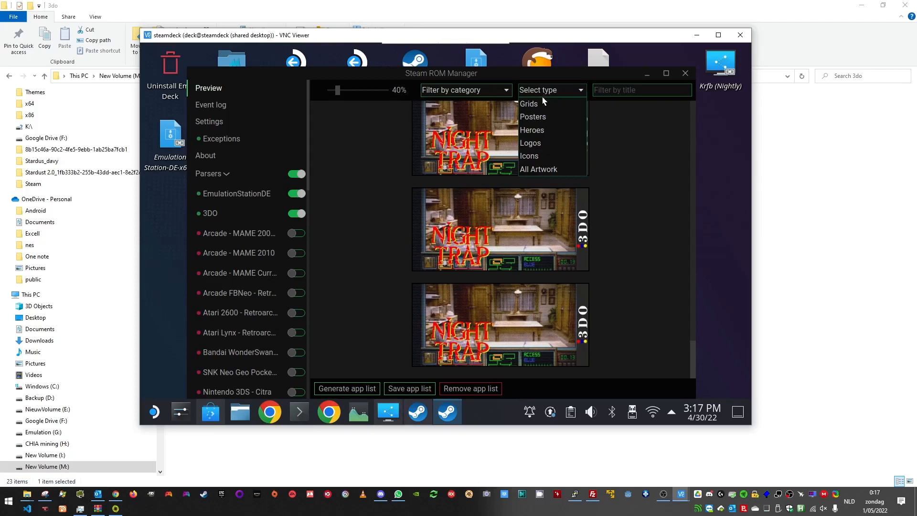
{"action": "left_click", "coordinate": [542, 121]}
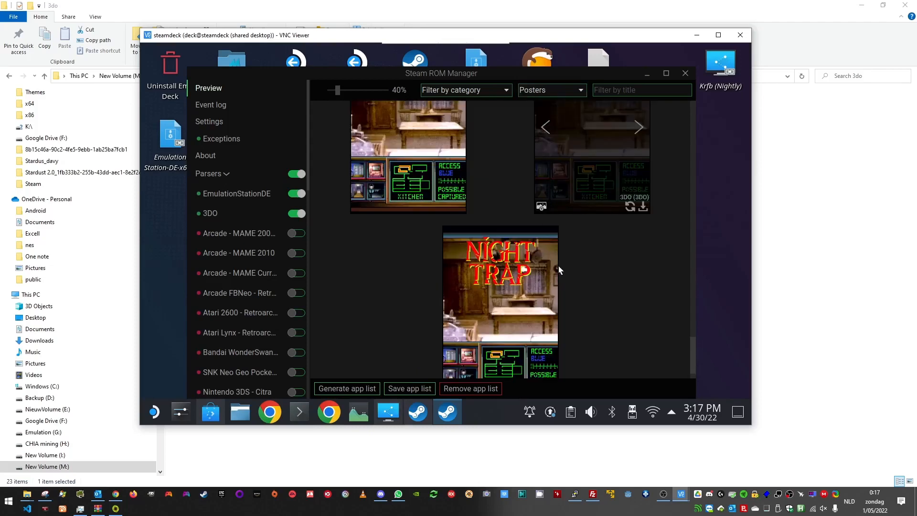
{"action": "scroll", "coordinate": [606, 287], "scroll_direction": "up", "scroll_amount": 3}
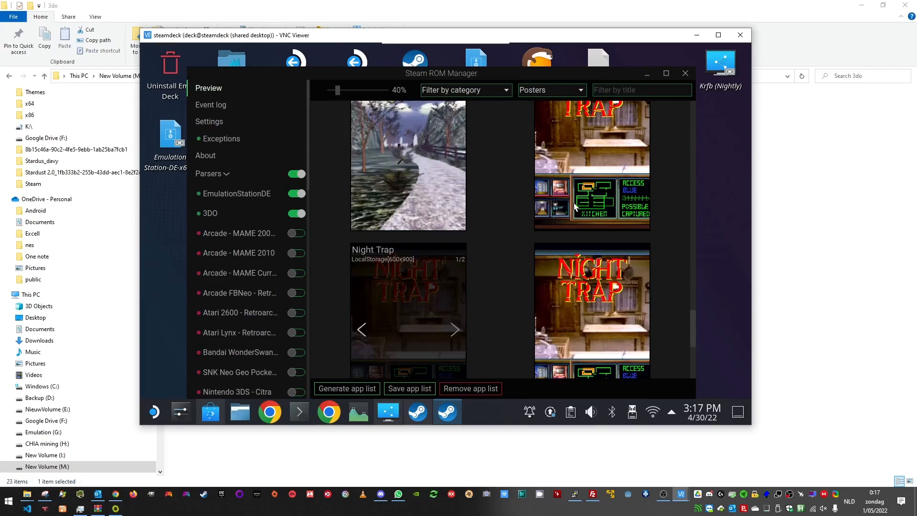
{"action": "scroll", "coordinate": [508, 232], "scroll_direction": "up", "scroll_amount": 1}
{"action": "scroll", "coordinate": [507, 227], "scroll_direction": "up", "scroll_amount": 2}
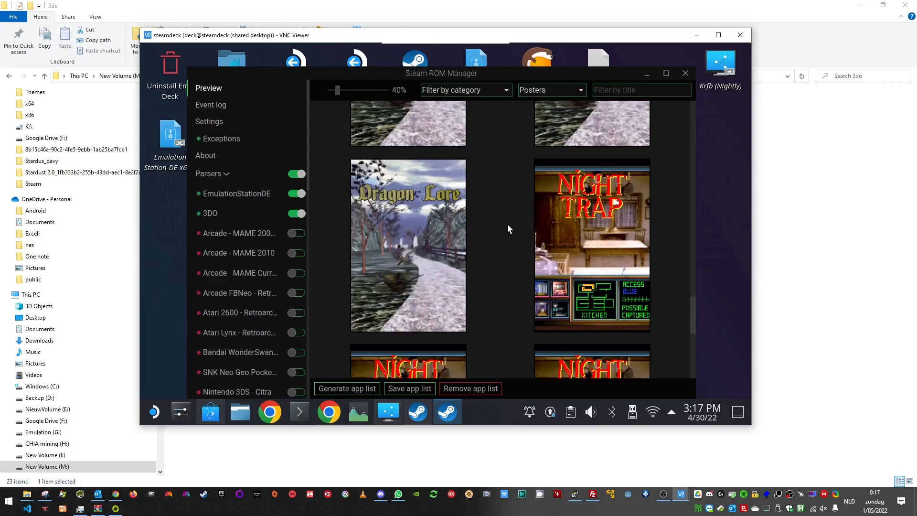
Step: Switch the preview's artwork type to Logos and check the logos of the 3DO games
{"action": "left_click", "coordinate": [526, 94]}
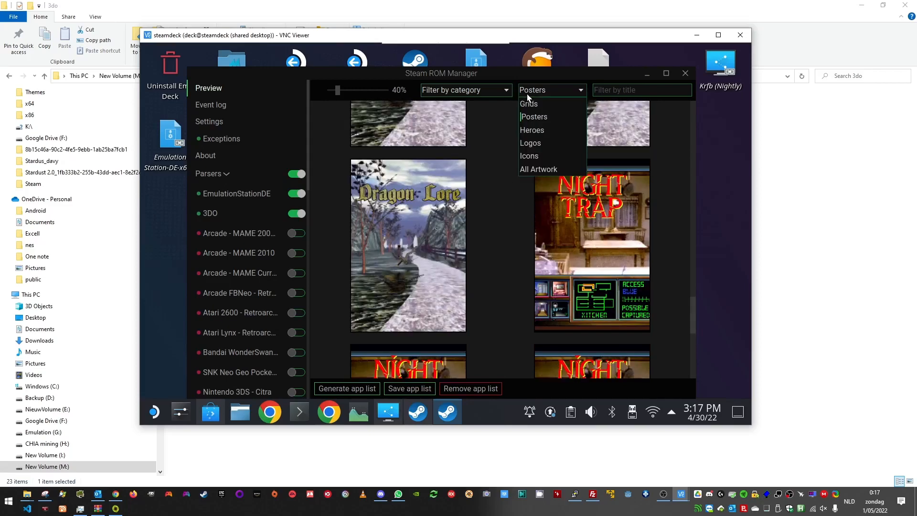
{"action": "left_click", "coordinate": [531, 143]}
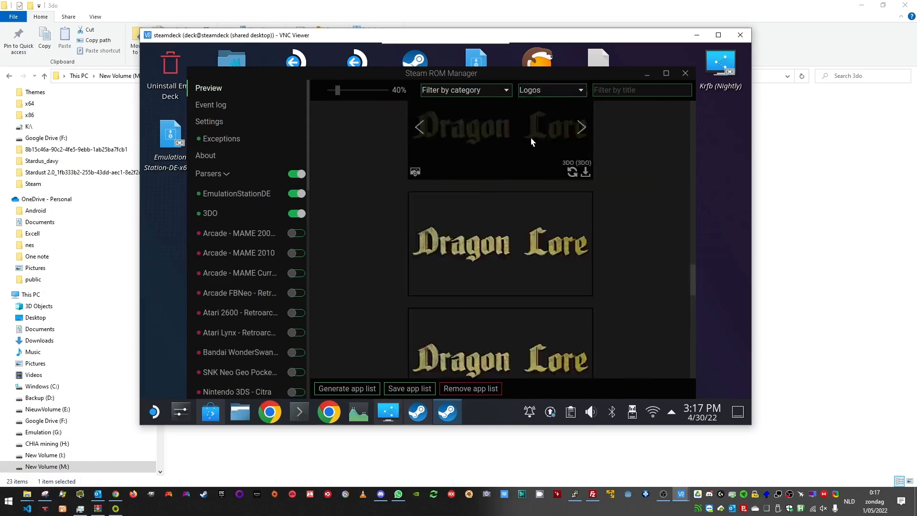
{"action": "scroll", "coordinate": [526, 188], "scroll_direction": "down", "scroll_amount": 1}
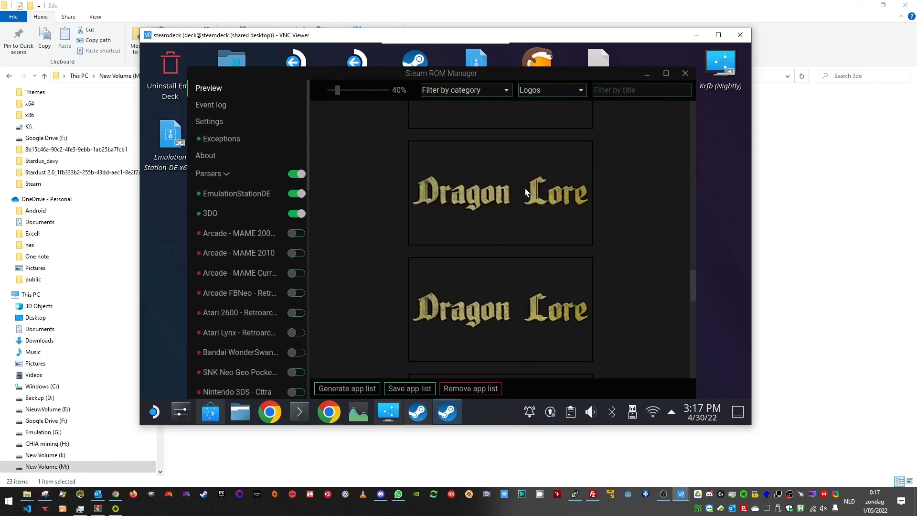
{"action": "scroll", "coordinate": [525, 188], "scroll_direction": "down", "scroll_amount": 3}
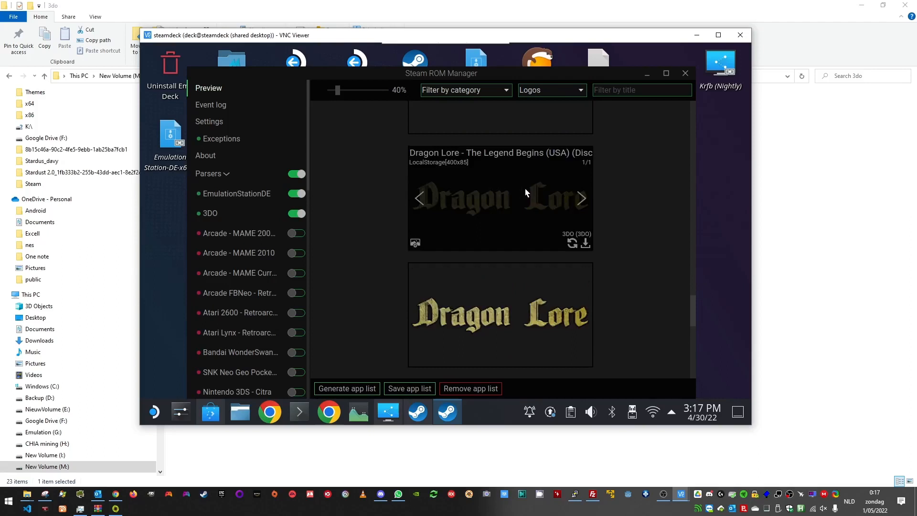
{"action": "scroll", "coordinate": [526, 193], "scroll_direction": "down", "scroll_amount": 2}
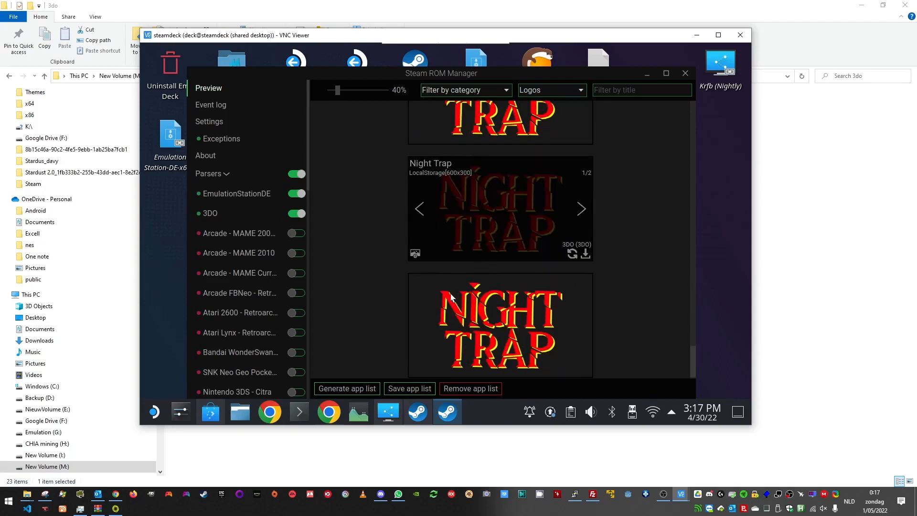
Step: Save the generated app list to Steam and close Steam ROM Manager
{"action": "left_click", "coordinate": [403, 390]}
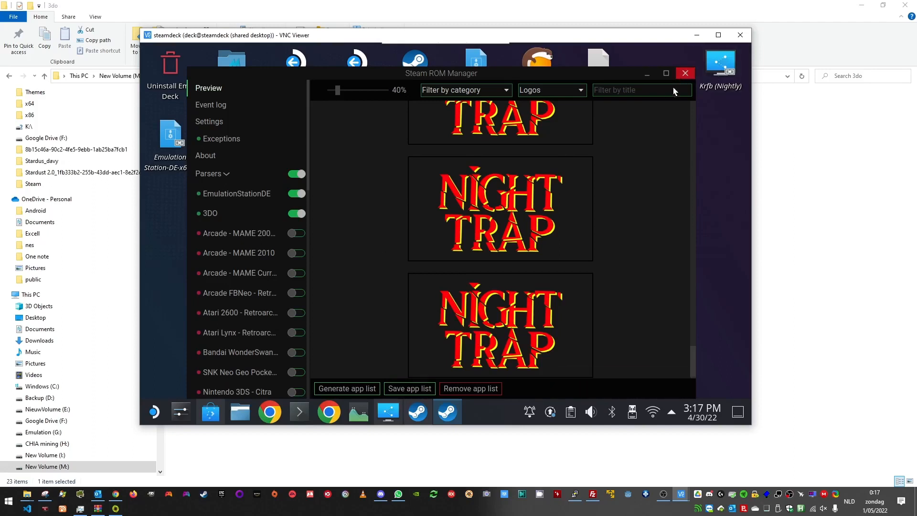
{"action": "left_click", "coordinate": [686, 74]}
Step: Launch Steam and open the 3DO collection from the library's collections
{"action": "left_click", "coordinate": [417, 78]}
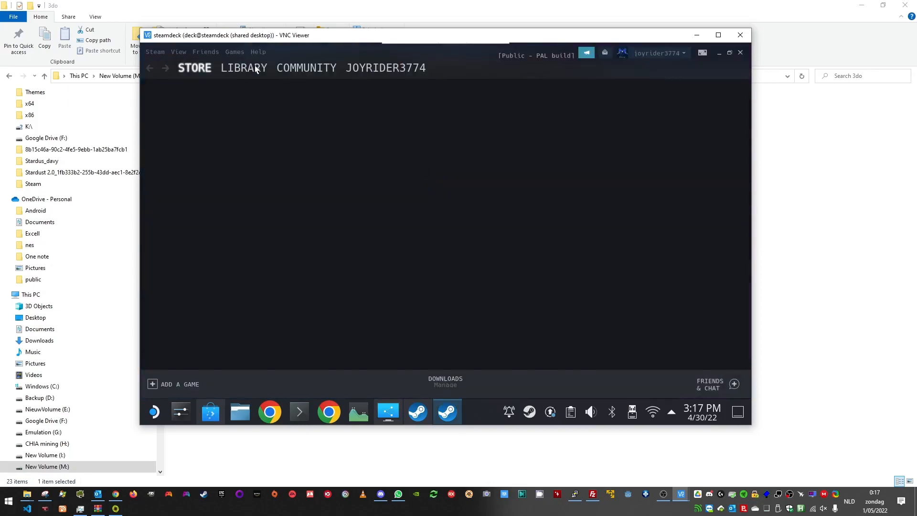
{"action": "mouse_move", "coordinate": [255, 68]}
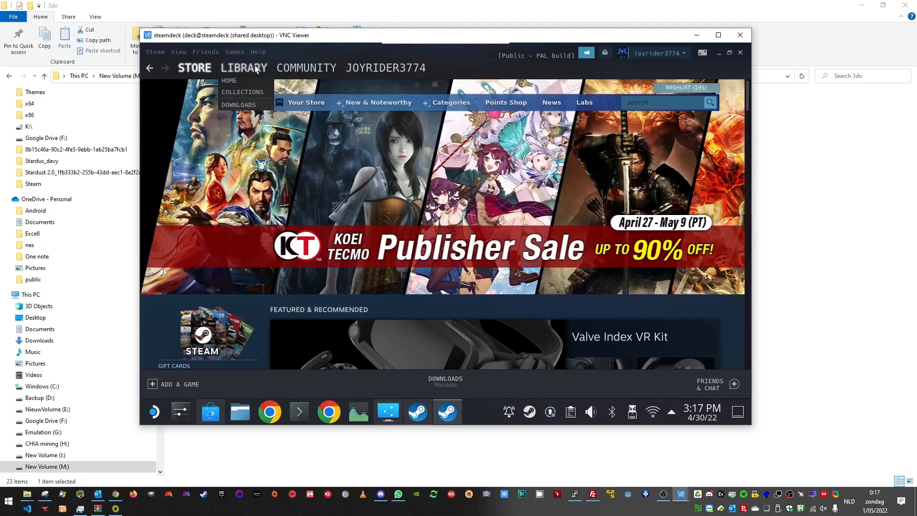
{"action": "left_click", "coordinate": [246, 93]}
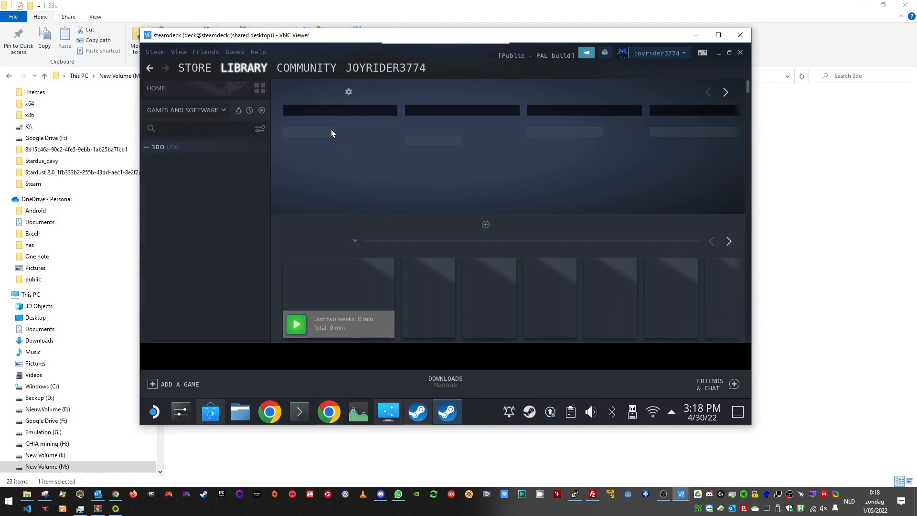
{"action": "mouse_move", "coordinate": [231, 69]}
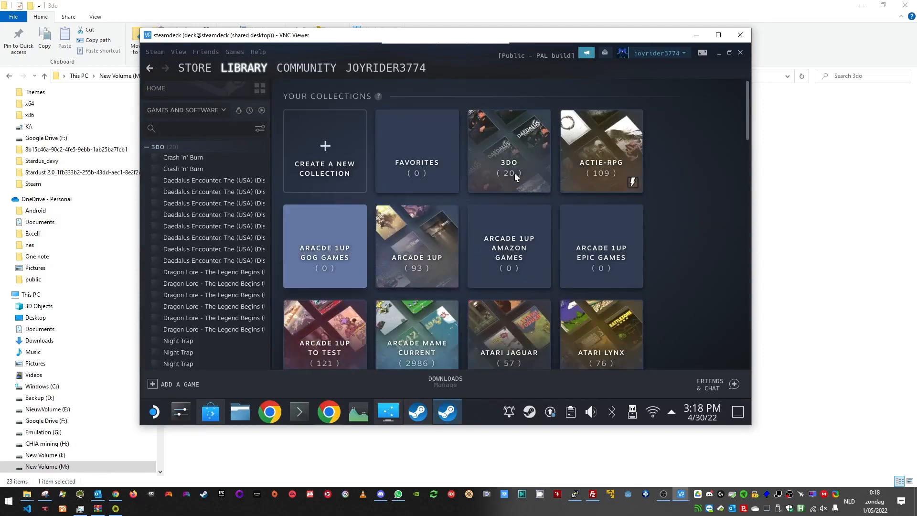
{"action": "left_click", "coordinate": [514, 171]}
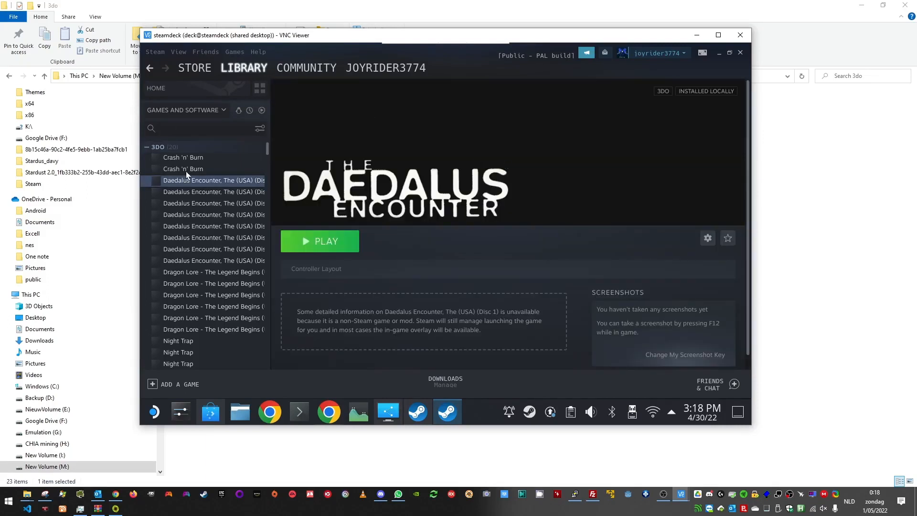
Step: Return from the Daedalus Encounter page to the 3DO collection, inspect its game covers, and minimize Steam
{"action": "left_click", "coordinate": [150, 67]}
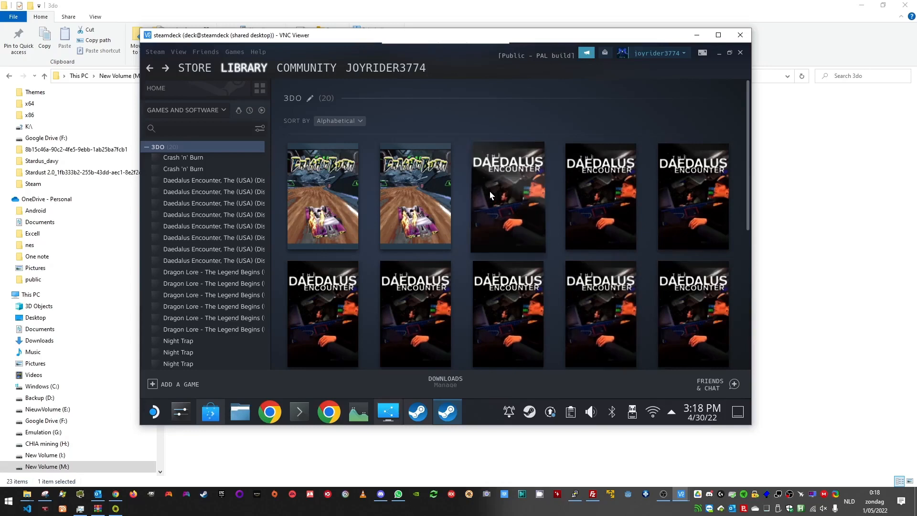
{"action": "mouse_move", "coordinate": [490, 195]}
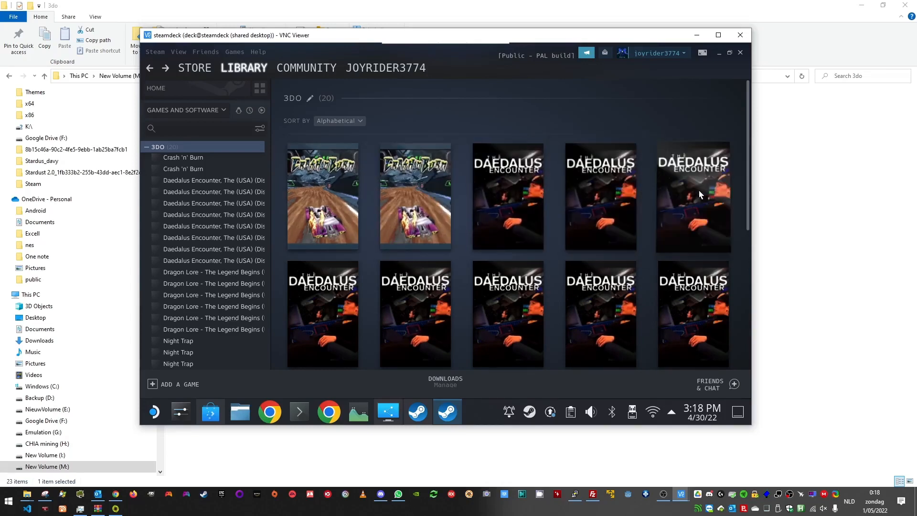
{"action": "mouse_move", "coordinate": [597, 298]}
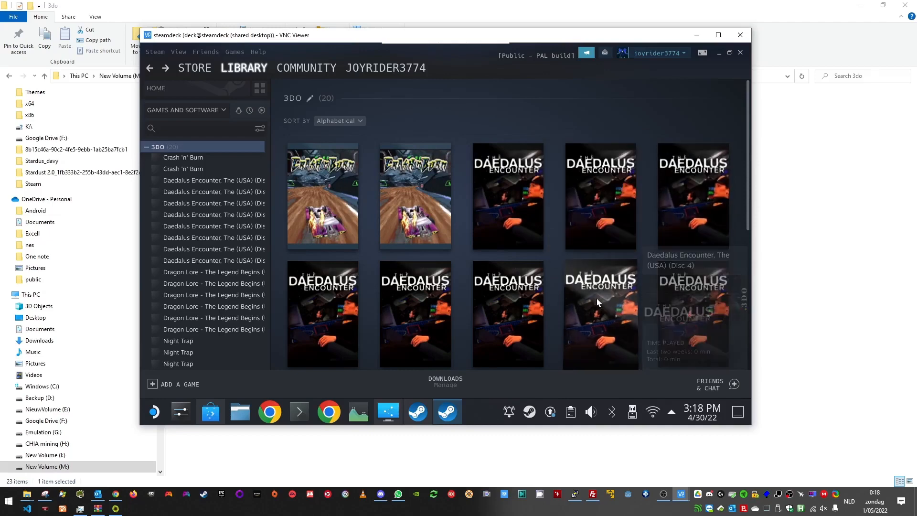
{"action": "scroll", "coordinate": [597, 296], "scroll_direction": "down", "scroll_amount": 5}
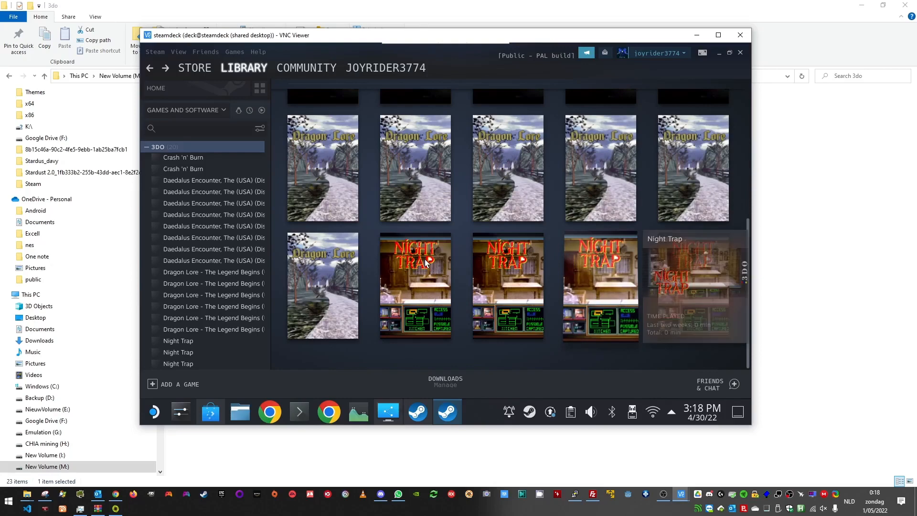
{"action": "mouse_move", "coordinate": [425, 259]}
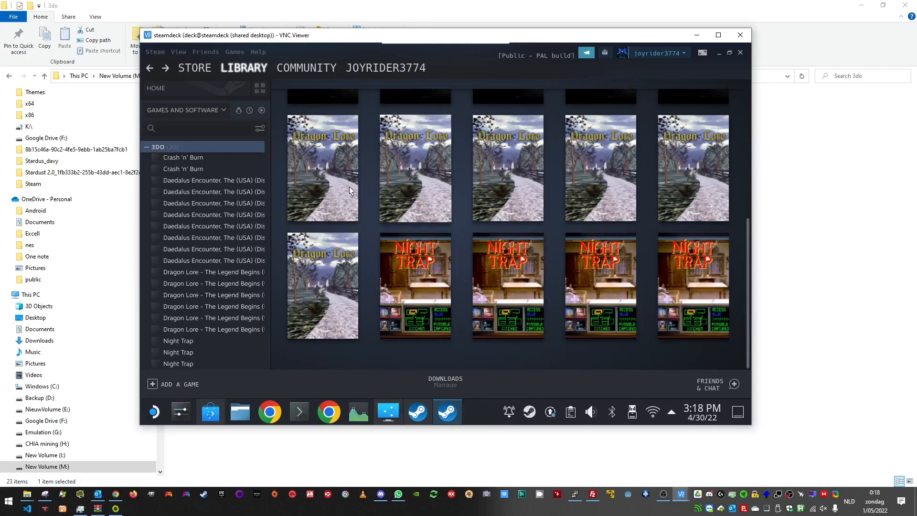
{"action": "mouse_move", "coordinate": [342, 175]}
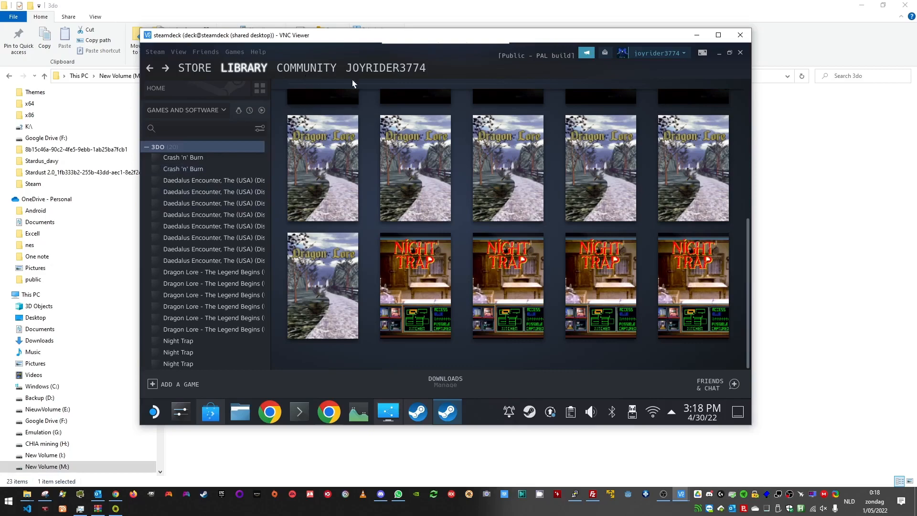
{"action": "left_click", "coordinate": [719, 52]}
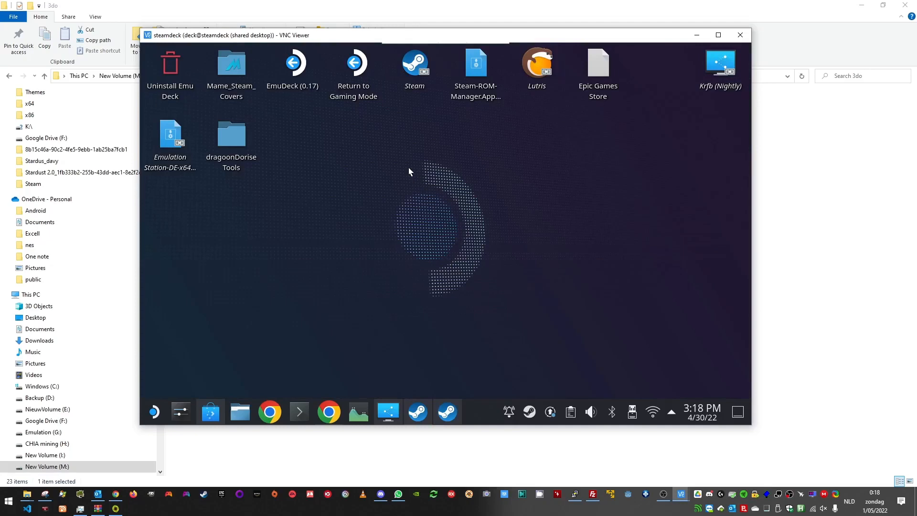
Step: Switch to the Dolphin file manager and open the Emulation folder on the SD card through the media location
{"action": "left_click", "coordinate": [236, 405]}
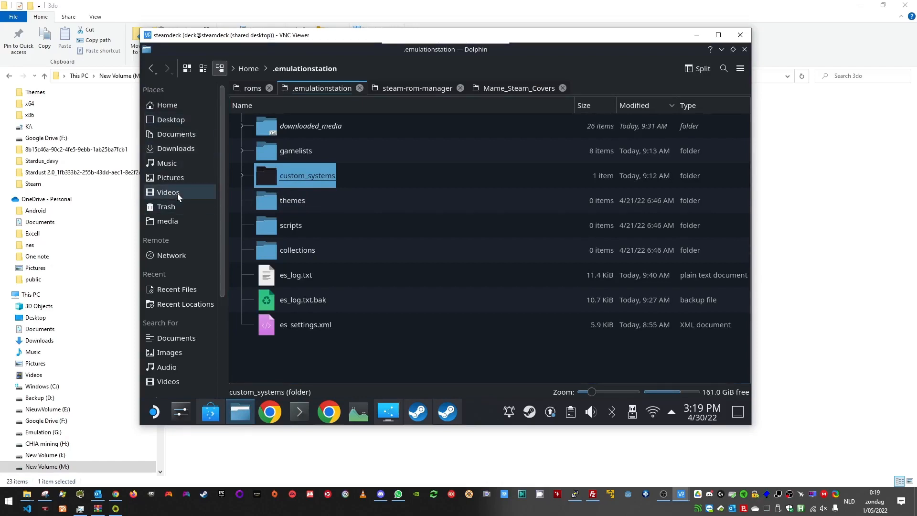
{"action": "left_click", "coordinate": [176, 219]}
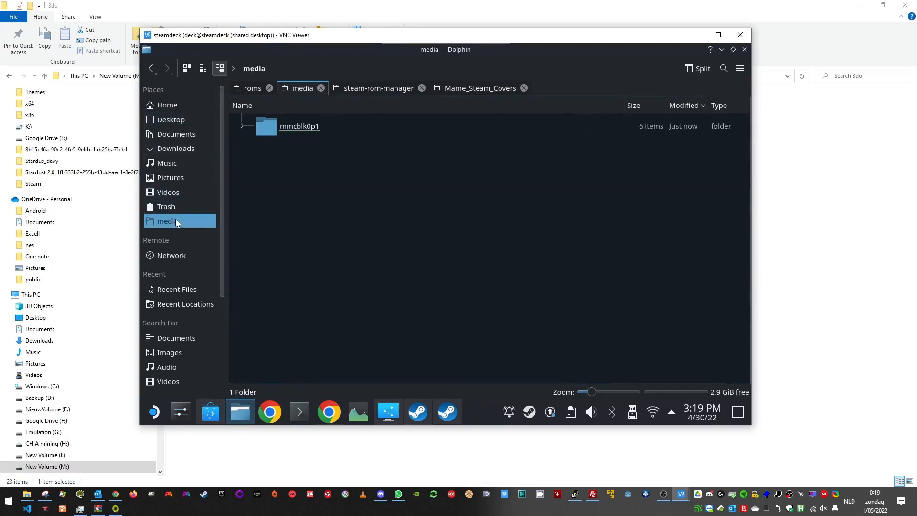
{"action": "left_click", "coordinate": [299, 126]}
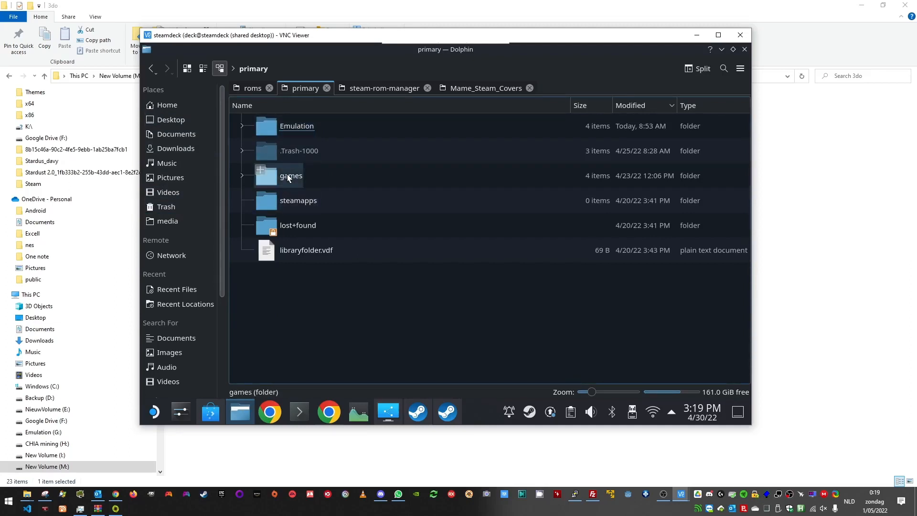
{"action": "left_click", "coordinate": [292, 129]}
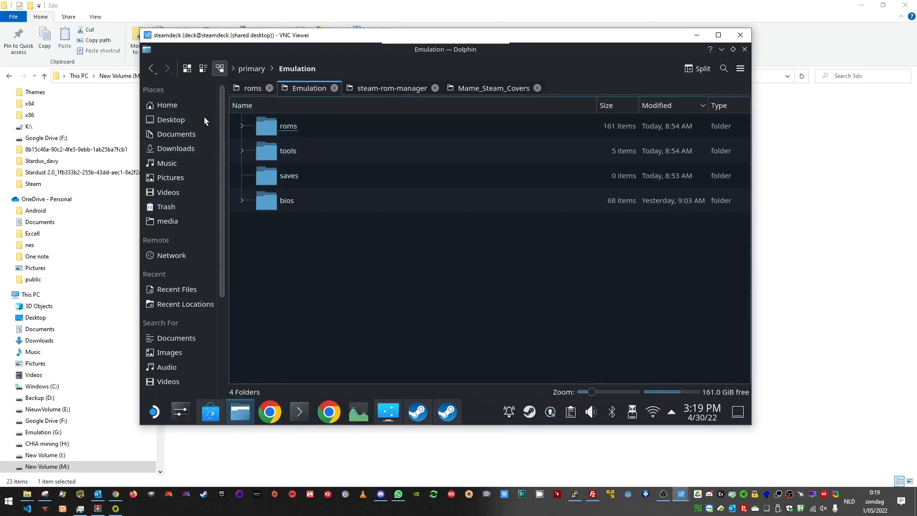
Step: Open the downloaded_media folder inside .emulationstation in Home and look through its system folders
{"action": "left_click", "coordinate": [173, 106]}
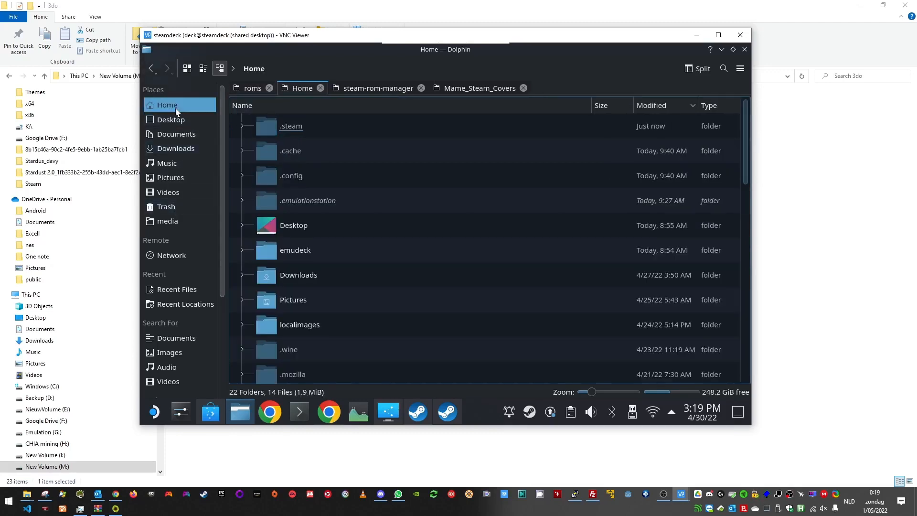
{"action": "left_click", "coordinate": [319, 201]}
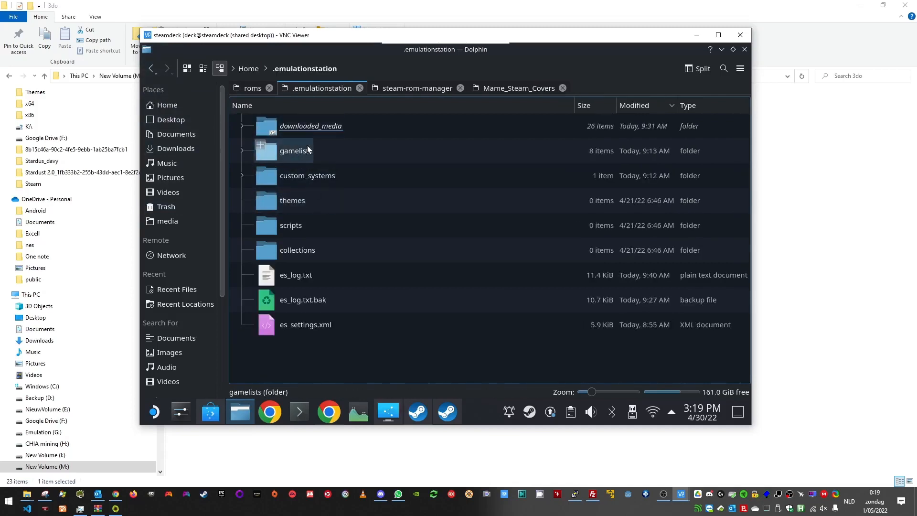
{"action": "left_click", "coordinate": [312, 132]}
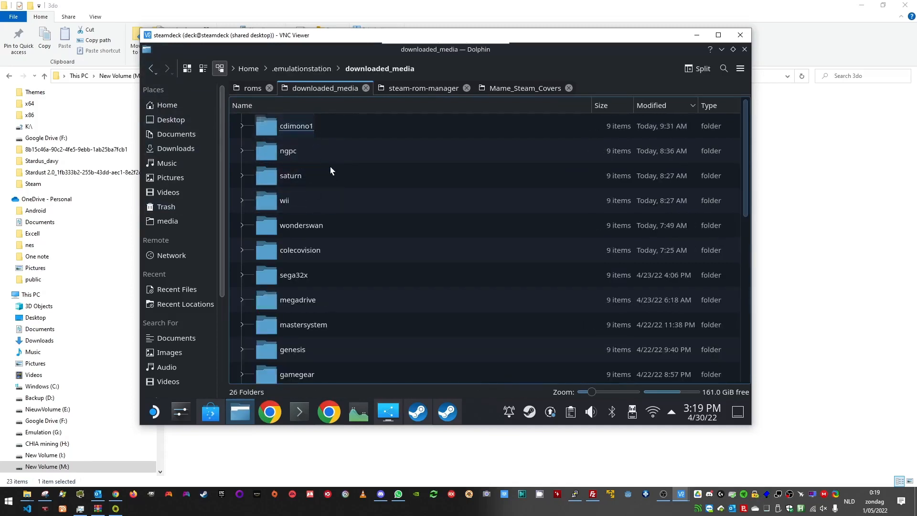
{"action": "scroll", "coordinate": [324, 197], "scroll_direction": "down", "scroll_amount": 5}
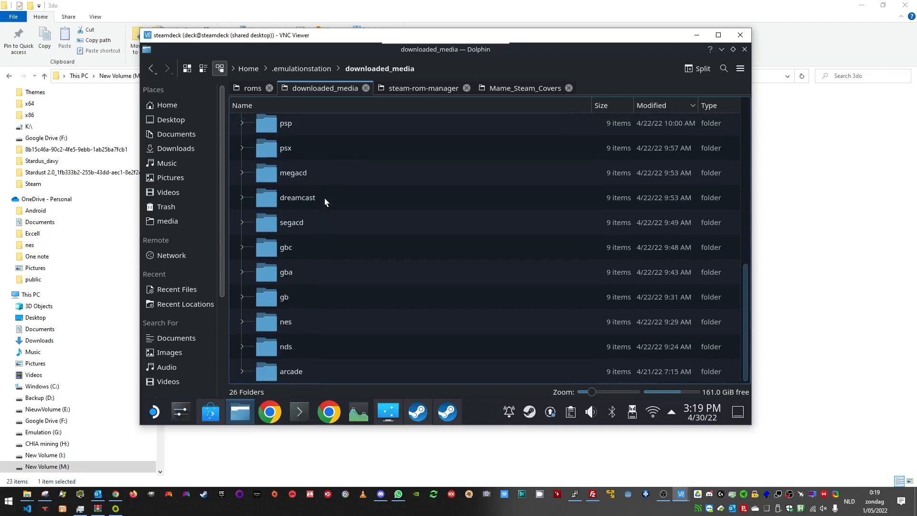
{"action": "scroll", "coordinate": [325, 198], "scroll_direction": "up", "scroll_amount": 3}
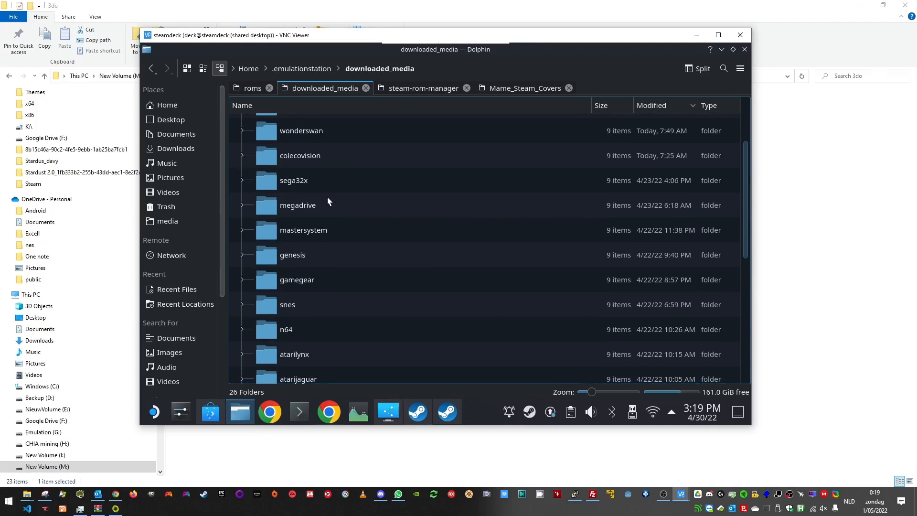
Step: Return to the desktop, launch EmulationStation, open the 3DO system and look through its game list for artwork
{"action": "scroll", "coordinate": [328, 197], "scroll_direction": "up", "scroll_amount": 2}
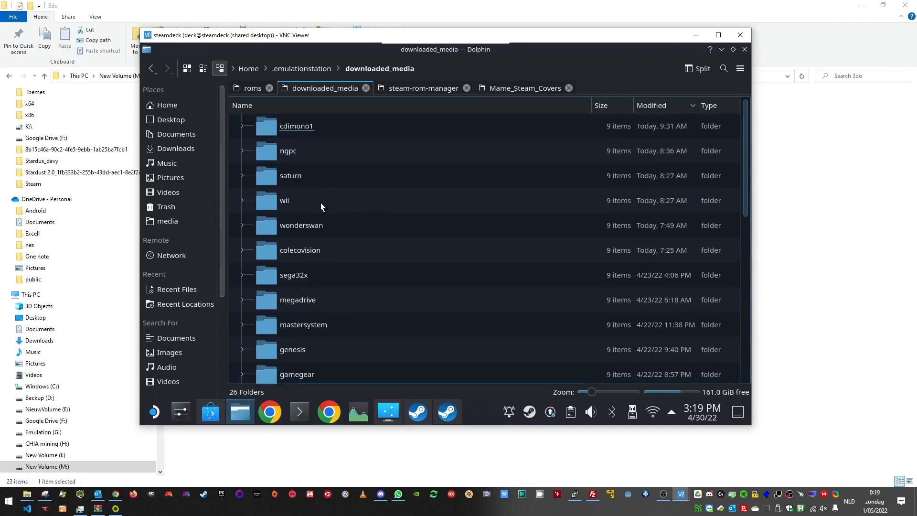
{"action": "left_click", "coordinate": [736, 416]}
{"action": "left_click", "coordinate": [171, 148]}
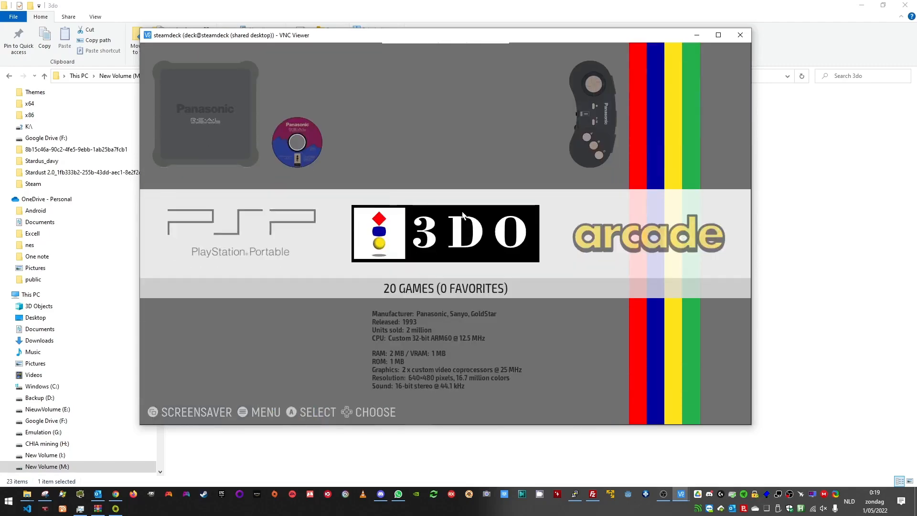
{"action": "key", "text": "Return"}
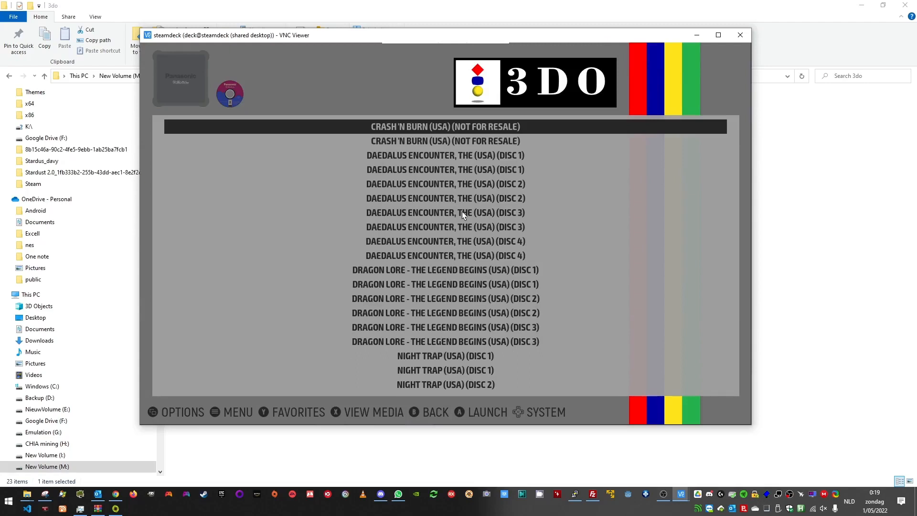
{"action": "key", "text": "Down"}
{"action": "key", "text": "Down"}
{"action": "key", "text": "Down"}
{"action": "key", "text": "Down"}
{"action": "key", "text": "Down"}
{"action": "key", "text": "Down"}
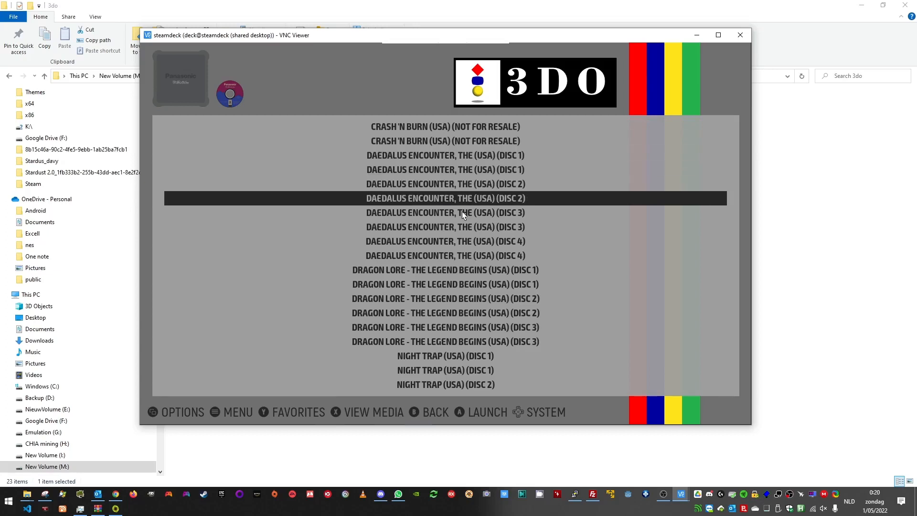
Step: Quit EmulationStation from its main menu and confirm the exit
{"action": "key", "text": "Escape"}
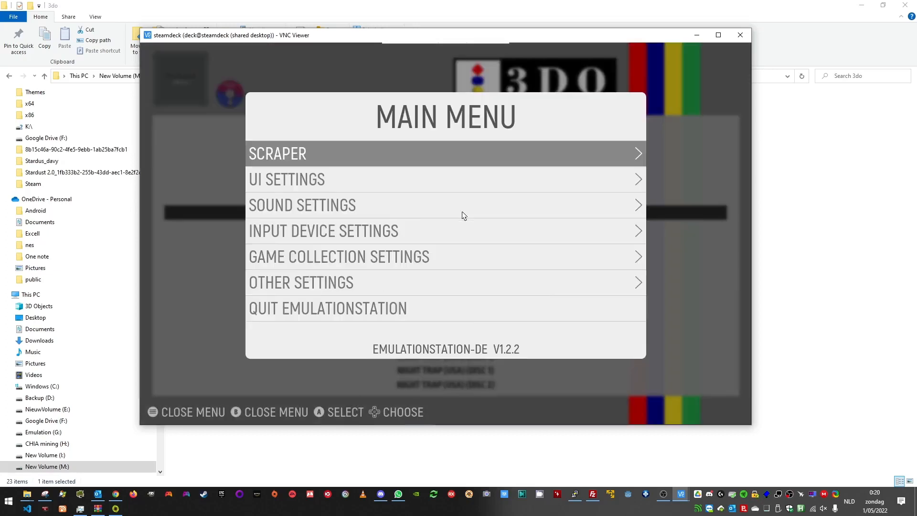
{"action": "key", "text": "Down"}
{"action": "key", "text": "Down"}
{"action": "key", "text": "Down"}
{"action": "key", "text": "Down"}
{"action": "key", "text": "Down"}
{"action": "key", "text": "Down"}
{"action": "key", "text": "Return"}
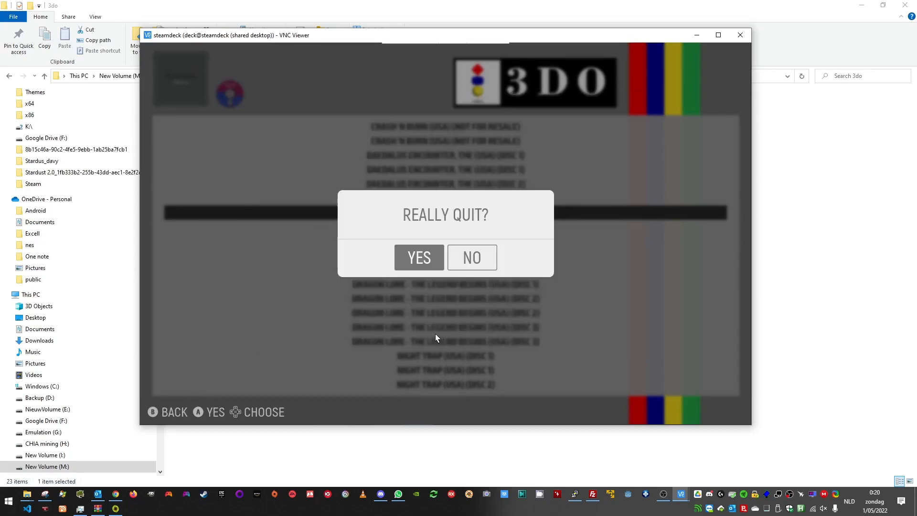
{"action": "key", "text": "Return"}
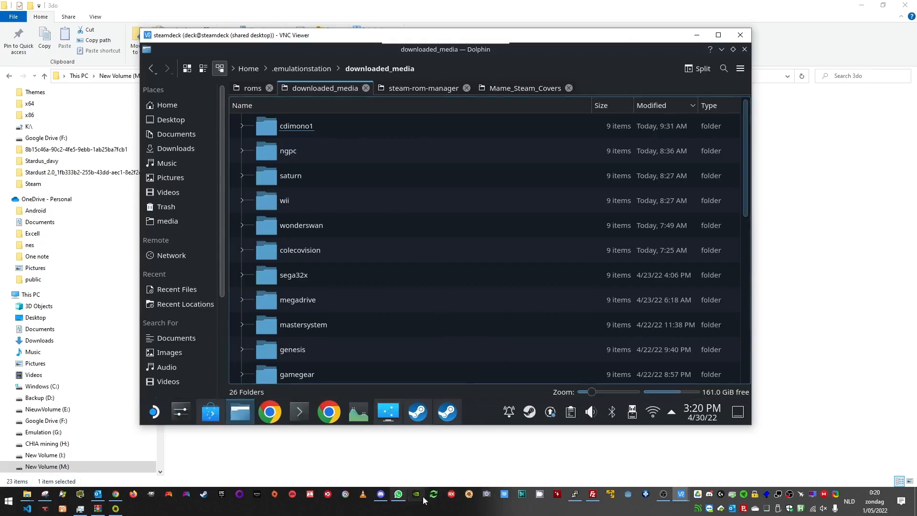
Step: Switch to Skraper, open the media settings for all systems, and set the last media item's type to Video
{"action": "mouse_move", "coordinate": [593, 501]}
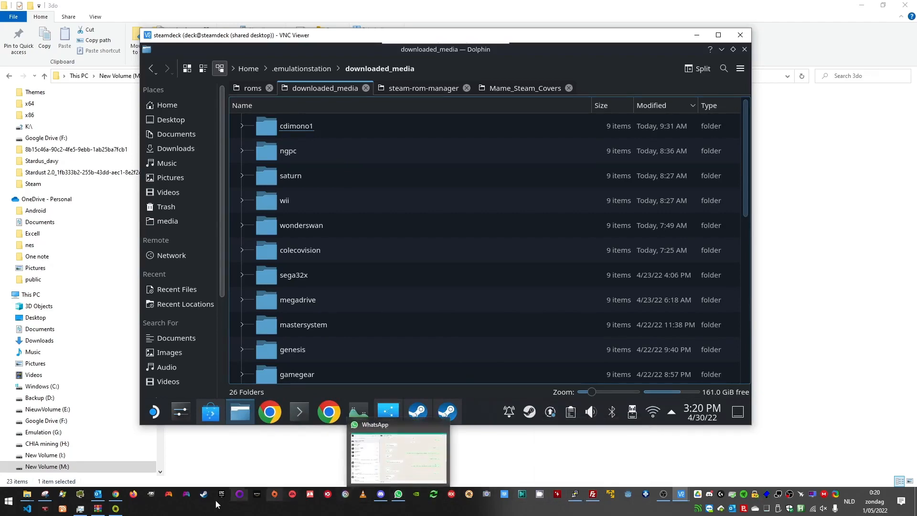
{"action": "left_click", "coordinate": [116, 508]}
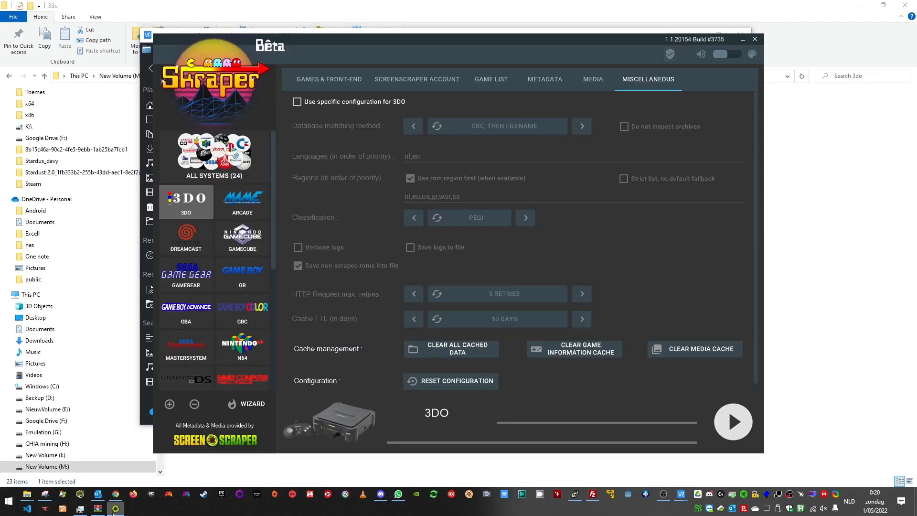
{"action": "left_click", "coordinate": [222, 142]}
{"action": "left_click", "coordinate": [591, 80]}
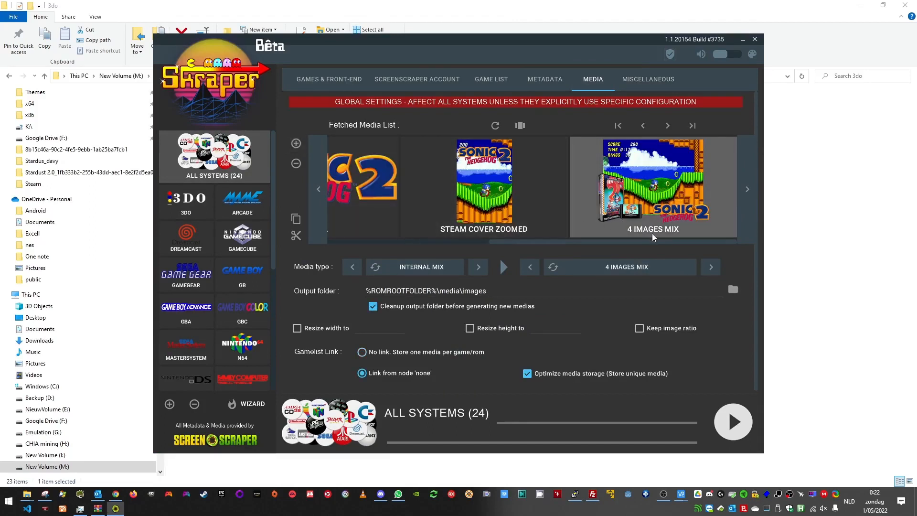
{"action": "left_click", "coordinate": [487, 267]}
{"action": "left_click", "coordinate": [487, 267]}
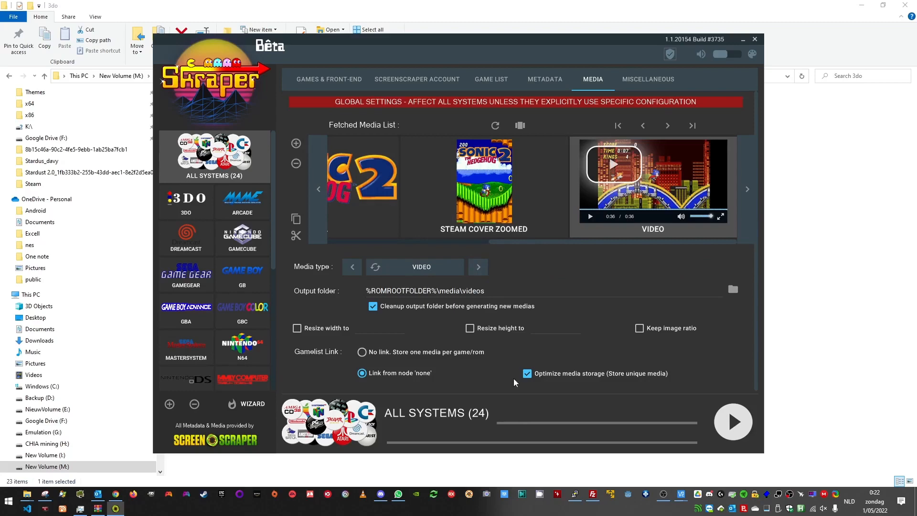
Step: Switch to the Steam Deck's Dolphin window and check the saturn media subfolder names, including miximages and videos, before minimizing the viewer
{"action": "mouse_move", "coordinate": [681, 494]}
{"action": "left_click", "coordinate": [712, 463]}
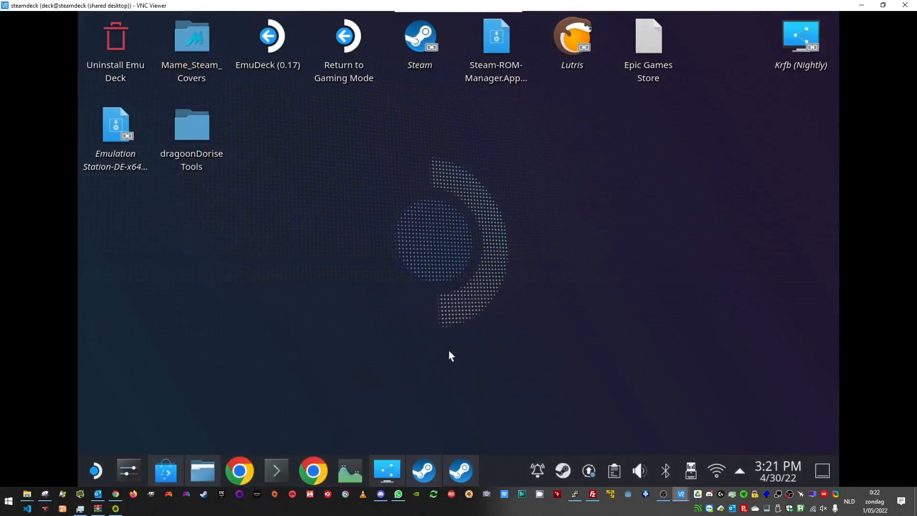
{"action": "left_click", "coordinate": [206, 464]}
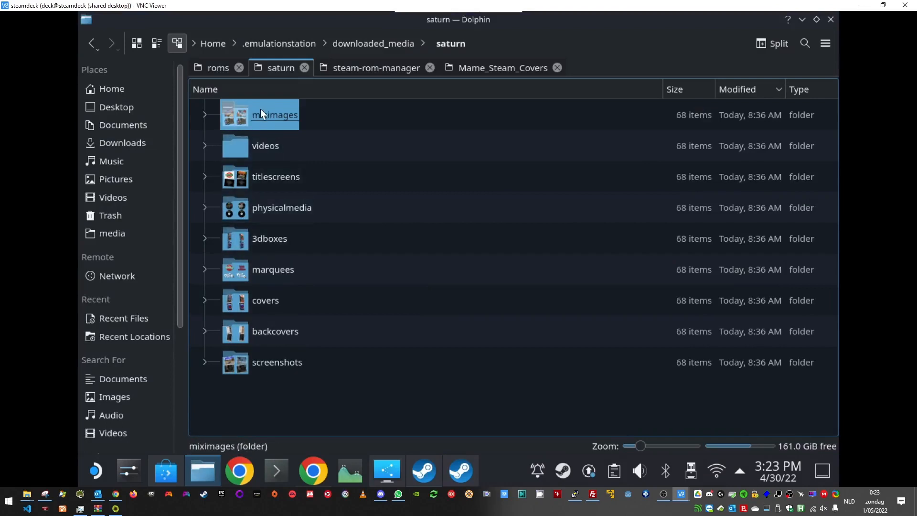
{"action": "left_click", "coordinate": [263, 145]}
{"action": "left_click", "coordinate": [437, 44]}
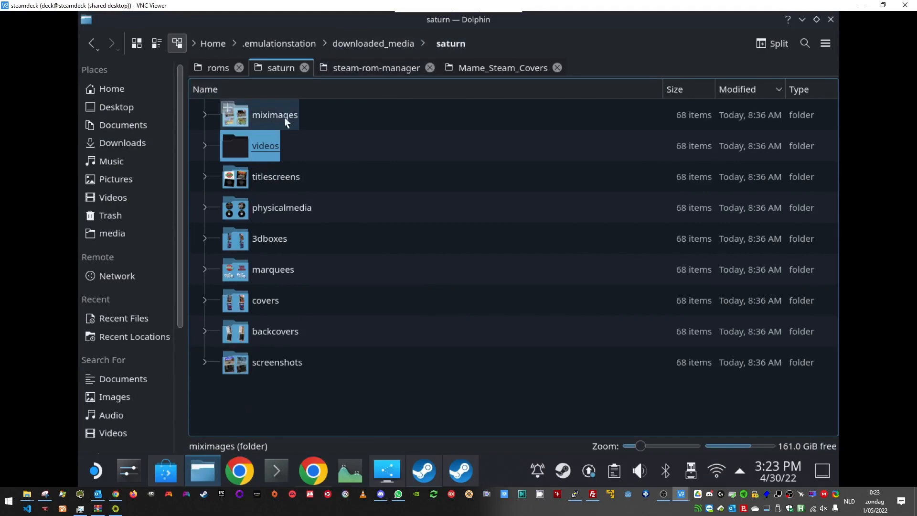
{"action": "left_click", "coordinate": [862, 6]}
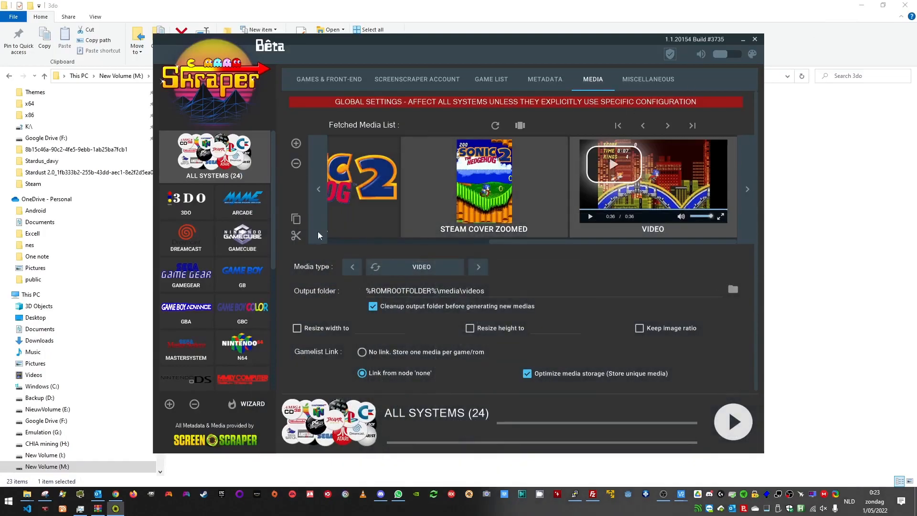
Step: Add a 4 Images Mix media item outputting to media\miximages, and disable output cleanup and gamelist linking for it and the video item
{"action": "left_click", "coordinate": [296, 143]}
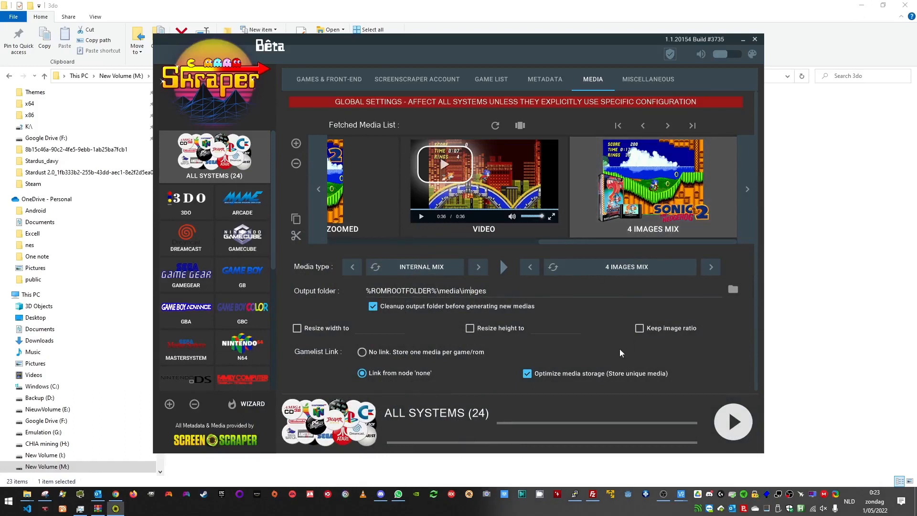
{"action": "type", "text": "mix"}
{"action": "left_click", "coordinate": [360, 353]}
{"action": "left_click", "coordinate": [374, 308]}
{"action": "left_click", "coordinate": [478, 200]}
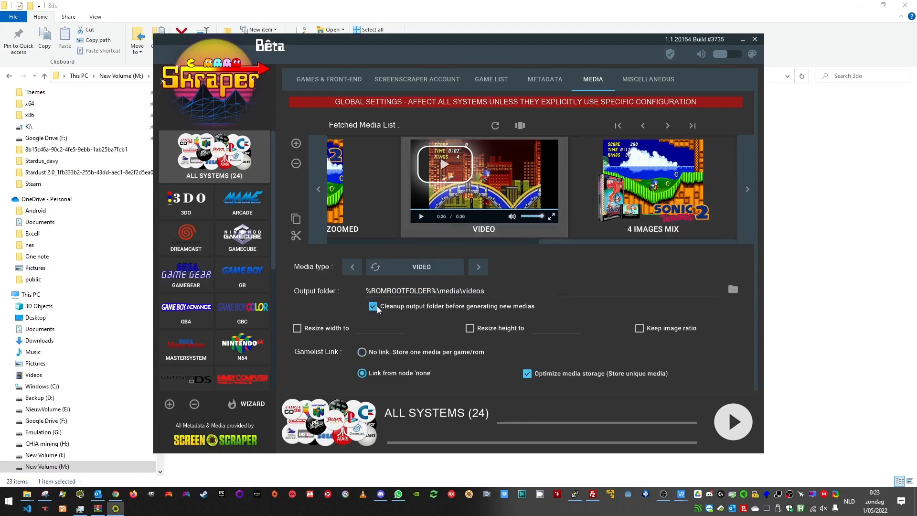
{"action": "left_click", "coordinate": [362, 351]}
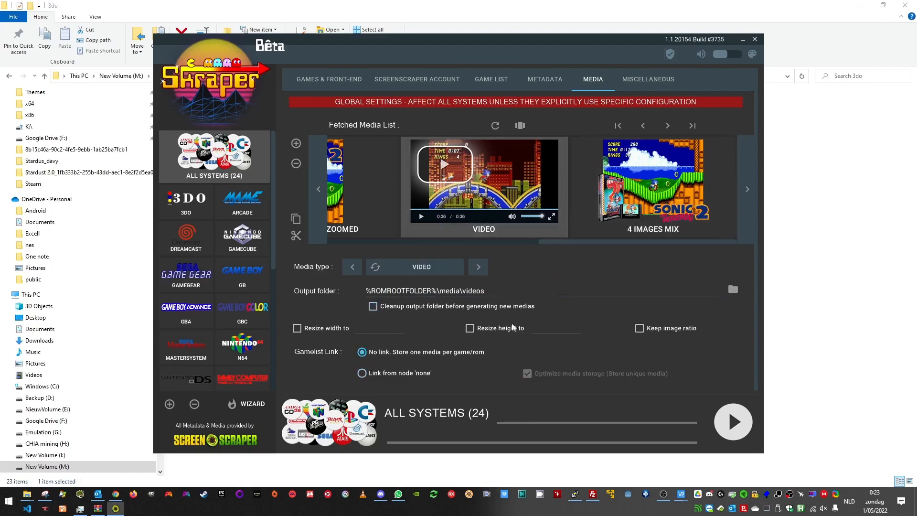
Step: Scrape the 3DO system with the updated media list and close the finished scraping report
{"action": "left_click", "coordinate": [186, 198]}
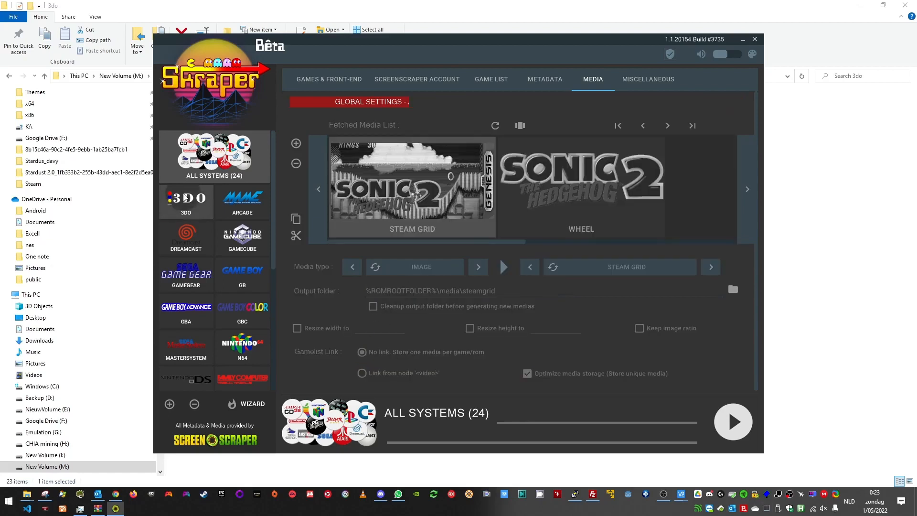
{"action": "left_click", "coordinate": [735, 422]}
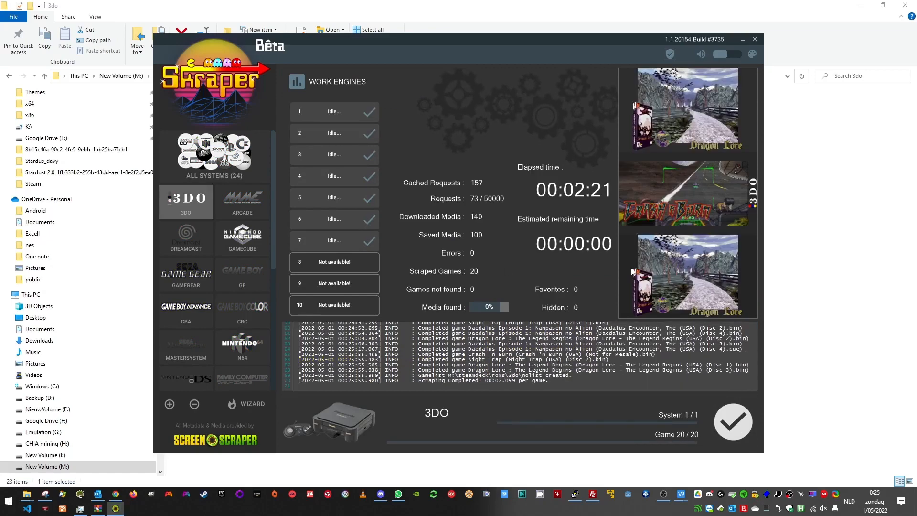
{"action": "left_click", "coordinate": [734, 435]}
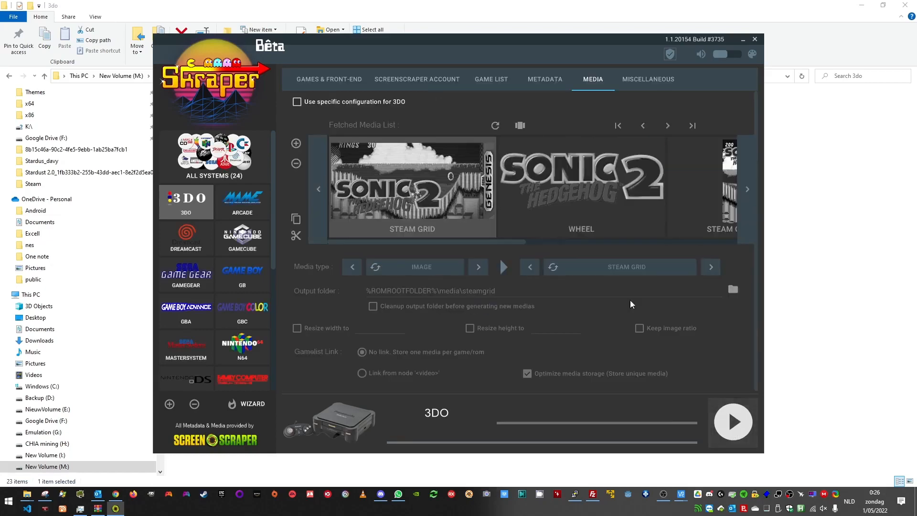
Step: Switch to File Explorer, open the miximages folder in the 3DO media folder, and view the Daedalus Encounter Disc 3 image
{"action": "left_click", "coordinate": [519, 5]}
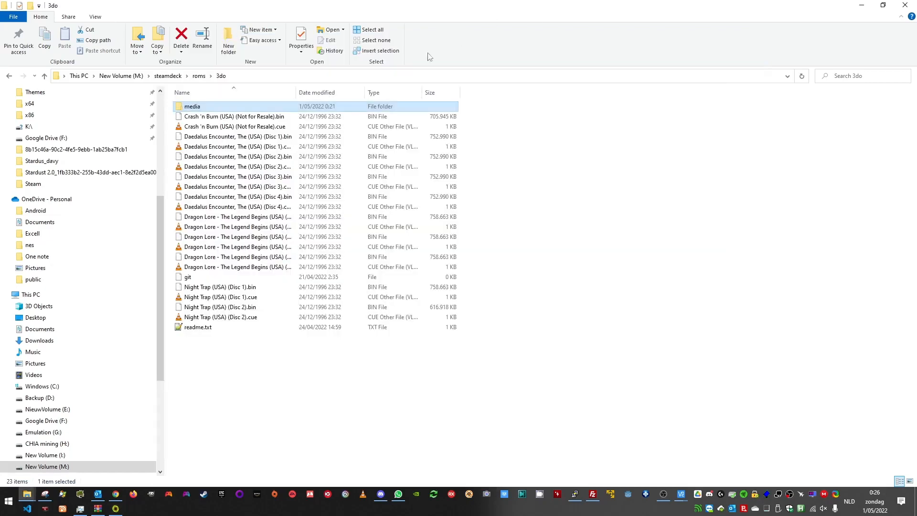
{"action": "double_click", "coordinate": [180, 108]}
{"action": "double_click", "coordinate": [194, 126]}
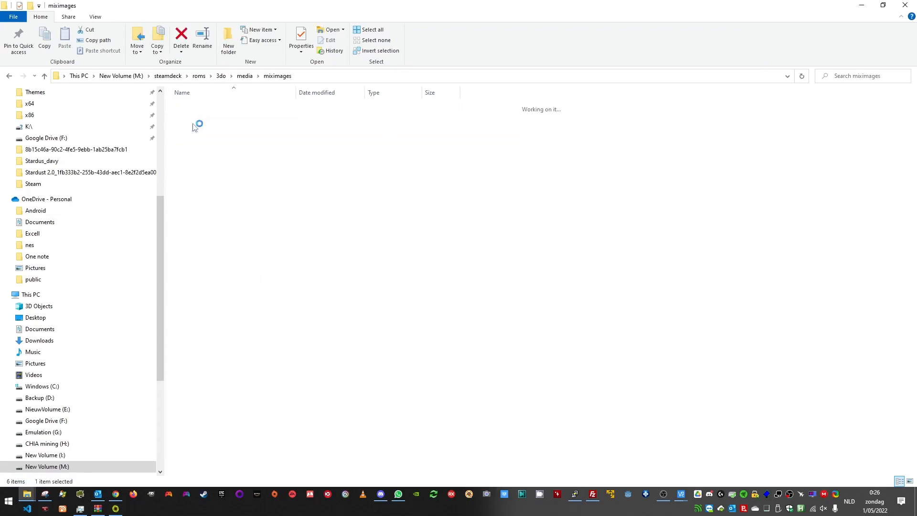
{"action": "left_click", "coordinate": [353, 118]}
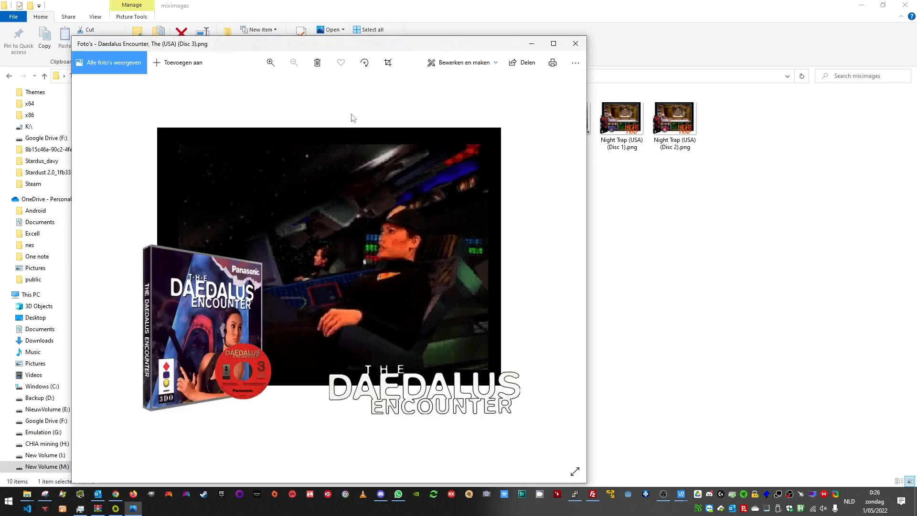
{"action": "left_click", "coordinate": [576, 43]}
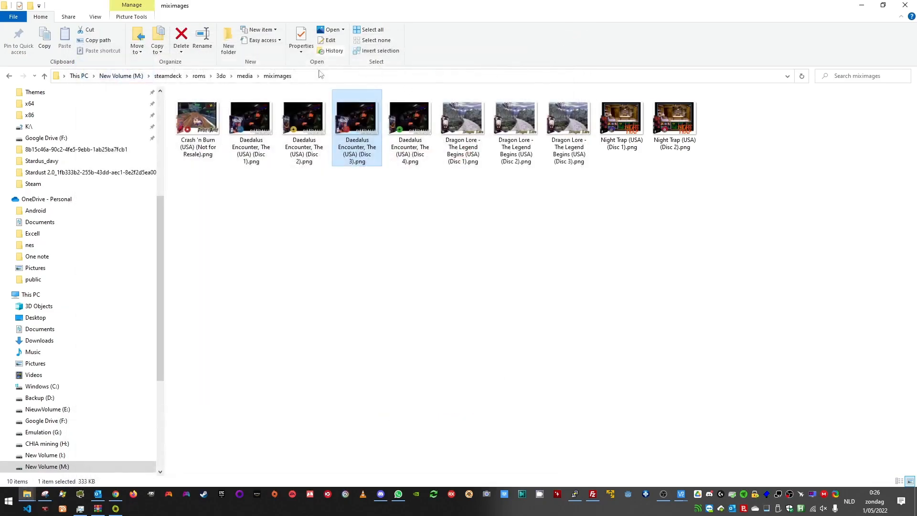
Step: Open the videos folder in the 3DO media folder, briefly play the Daedalus Encounter Disc 1 video, and close the player
{"action": "left_click", "coordinate": [245, 76]}
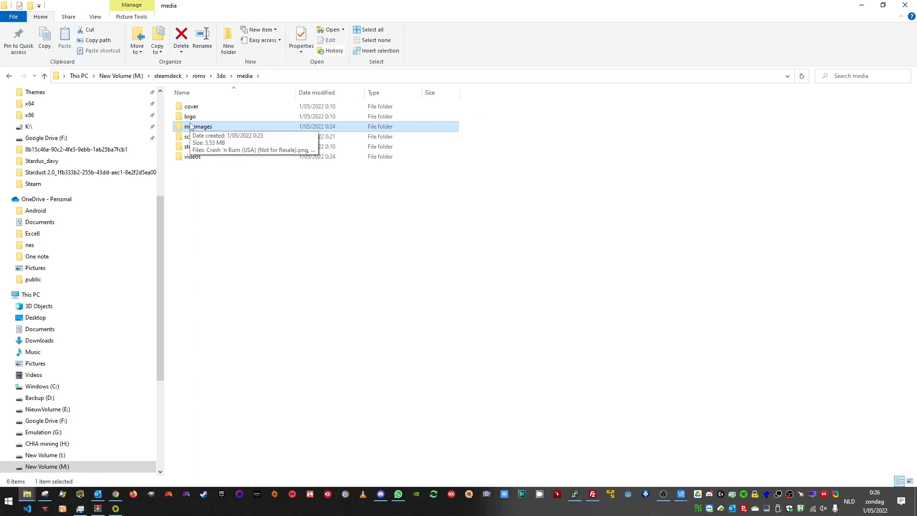
{"action": "double_click", "coordinate": [199, 158]}
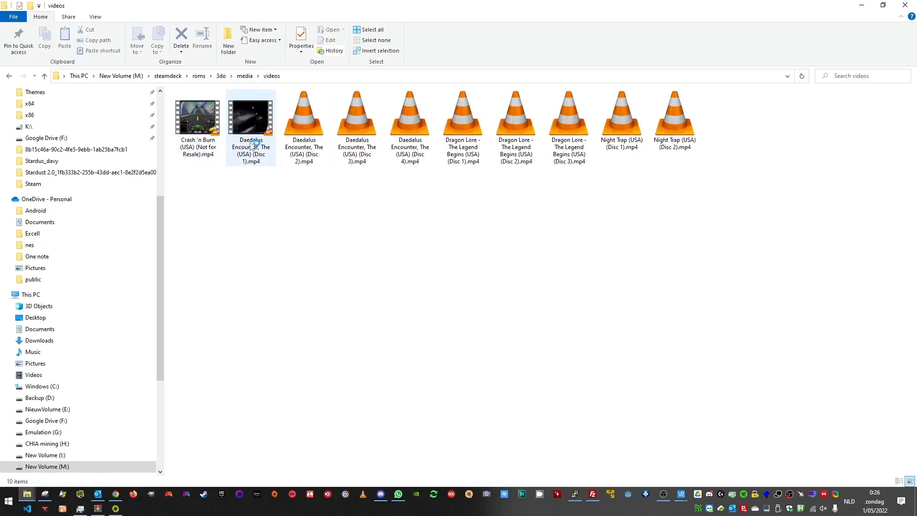
{"action": "double_click", "coordinate": [254, 129]}
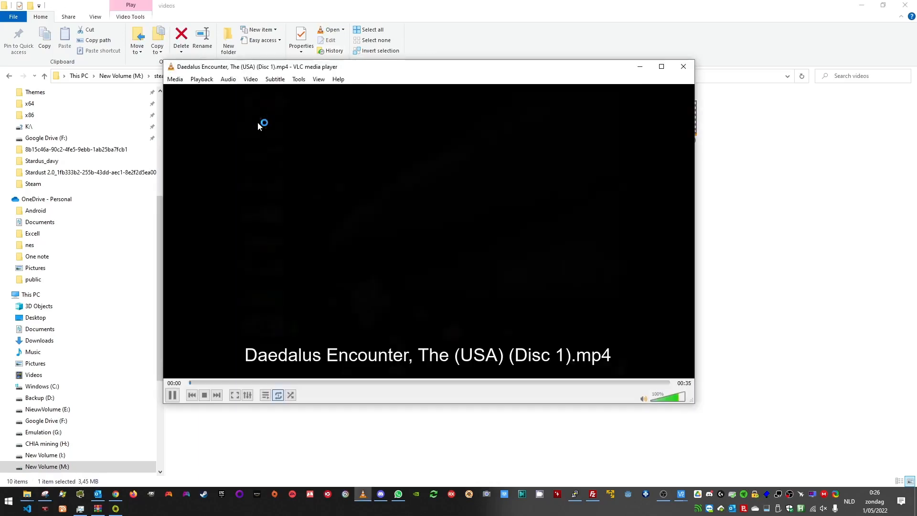
{"action": "left_click", "coordinate": [683, 67]}
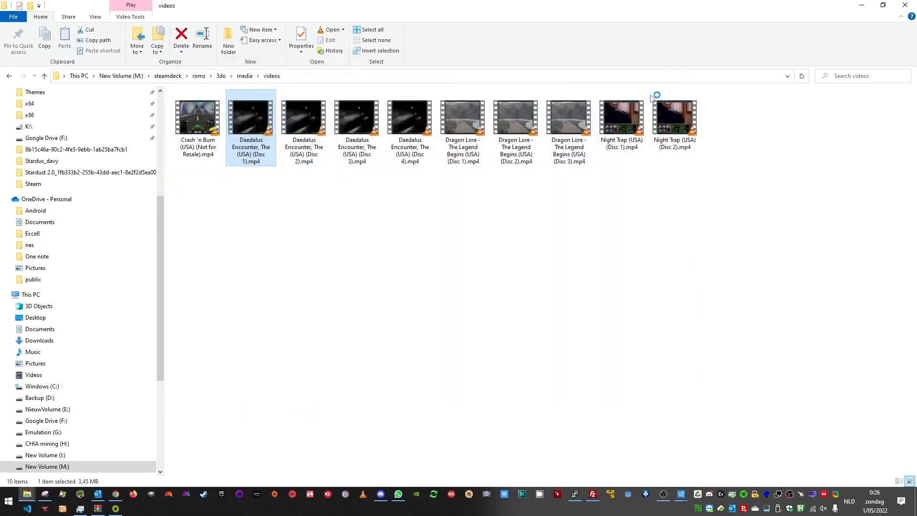
Step: Switch to FileZilla and open the deck folder inside the Steam Deck's home directory
{"action": "left_click", "coordinate": [593, 500]}
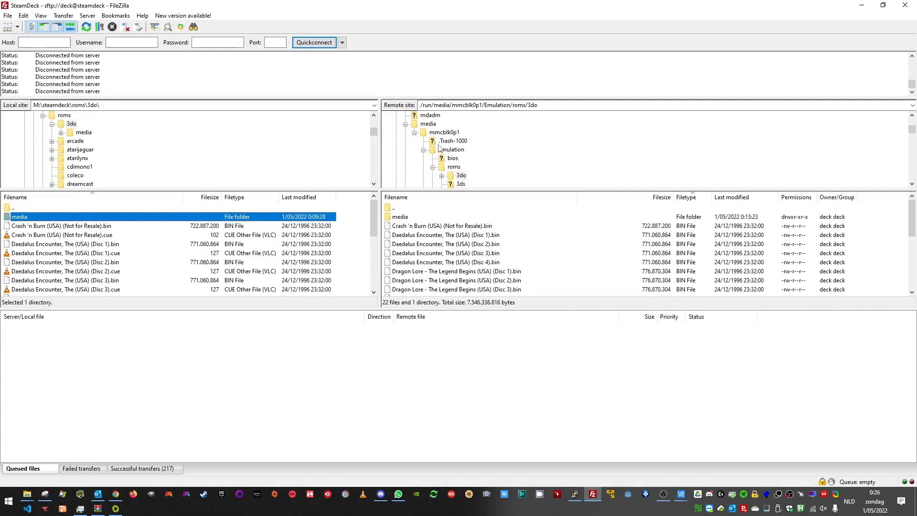
{"action": "scroll", "coordinate": [437, 150], "scroll_direction": "up", "scroll_amount": 2}
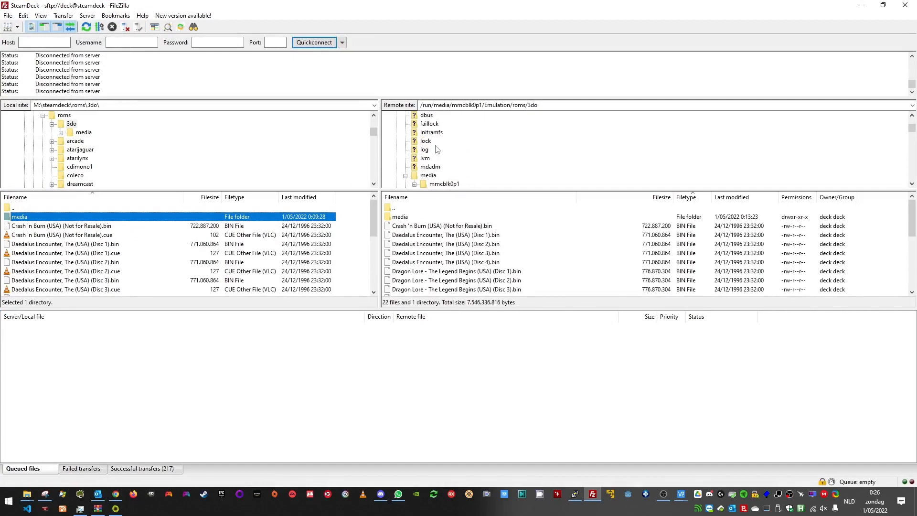
{"action": "scroll", "coordinate": [436, 150], "scroll_direction": "up", "scroll_amount": 5}
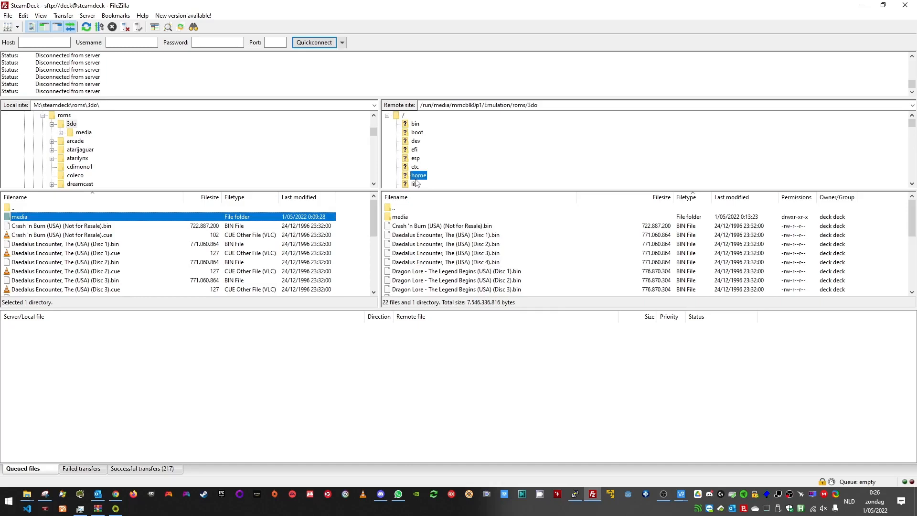
{"action": "left_click", "coordinate": [416, 177]}
{"action": "left_click", "coordinate": [416, 177]}
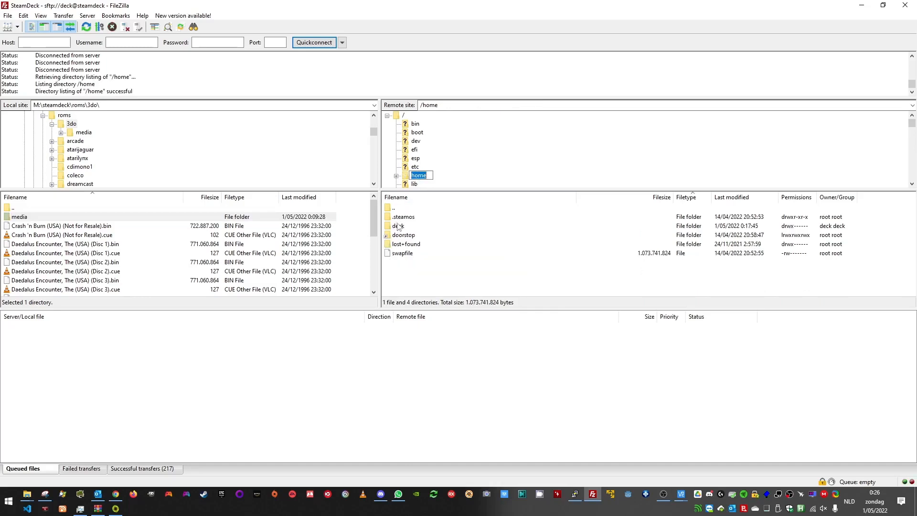
{"action": "key", "text": "Escape"}
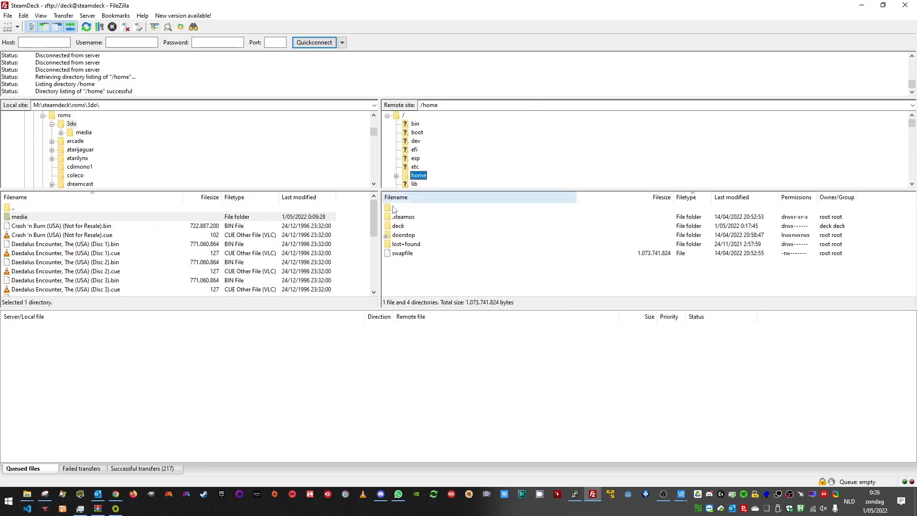
{"action": "double_click", "coordinate": [398, 226]}
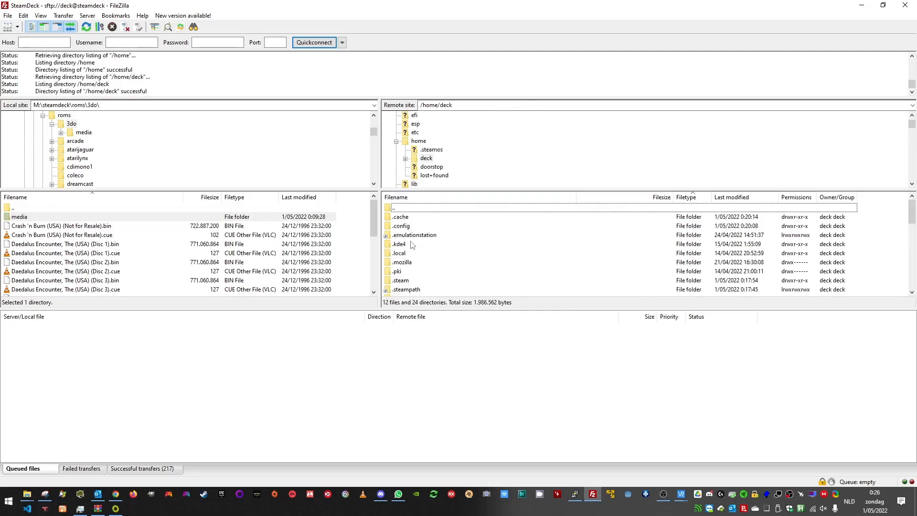
Step: Open the .emulationstation folder on the Steam Deck and enter its downloaded_media folder
{"action": "double_click", "coordinate": [410, 237]}
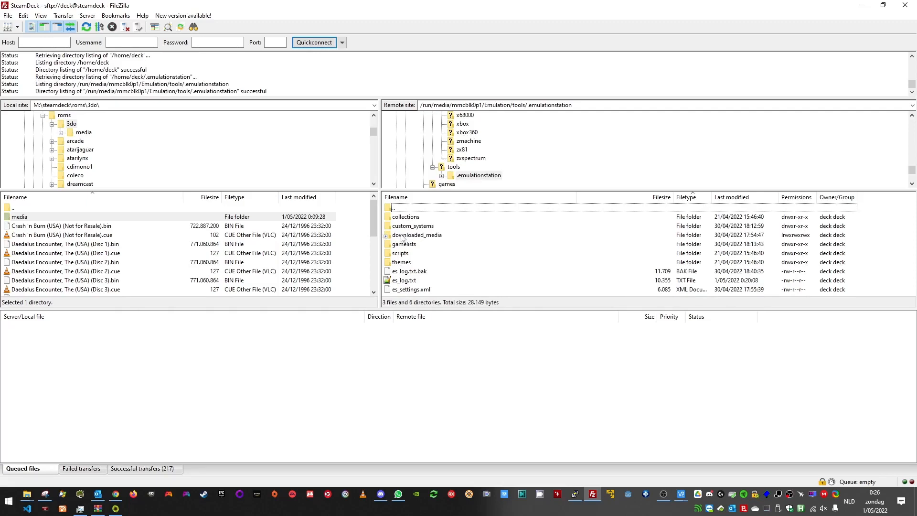
{"action": "left_click", "coordinate": [402, 236]}
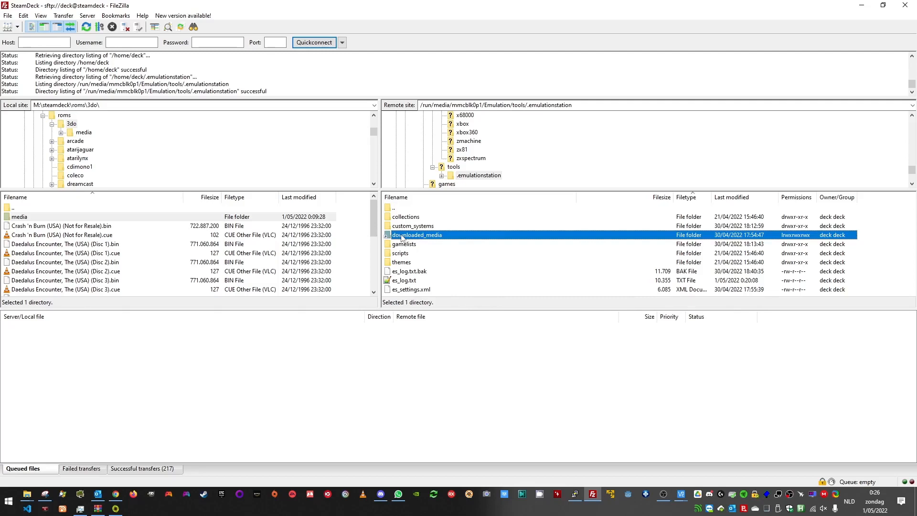
{"action": "left_click", "coordinate": [402, 237]}
{"action": "left_click", "coordinate": [406, 253]}
{"action": "double_click", "coordinate": [405, 238]}
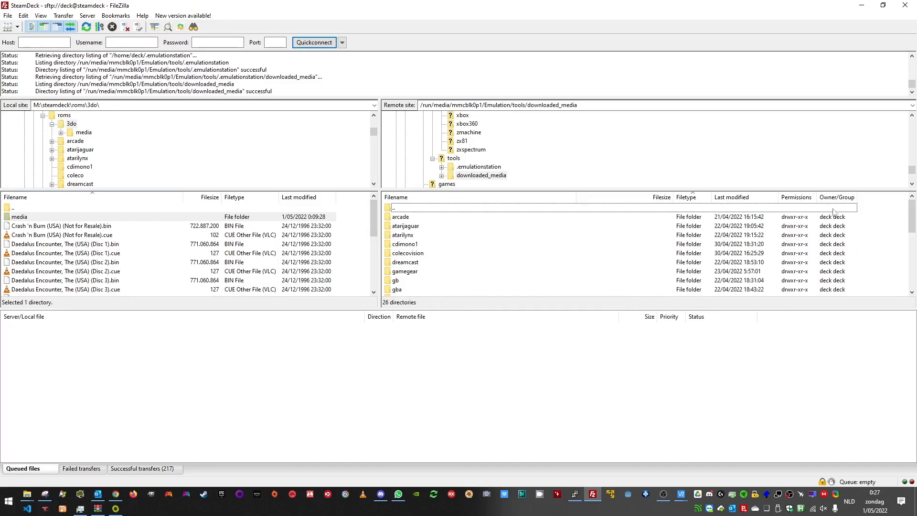
Step: Create a directory named 3do in the remote downloaded_media folder and open it
{"action": "right_click", "coordinate": [891, 249]}
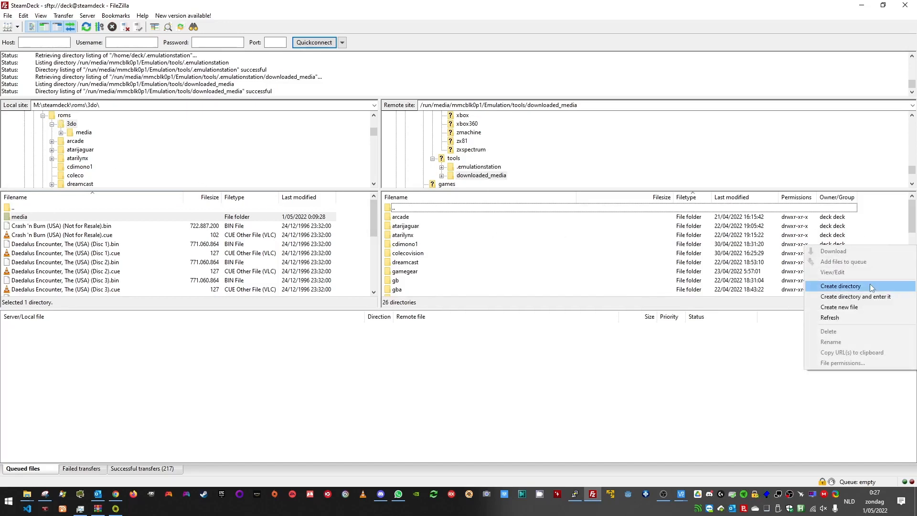
{"action": "left_click", "coordinate": [855, 285]}
{"action": "type", "text": "3do"}
{"action": "key", "text": "Return"}
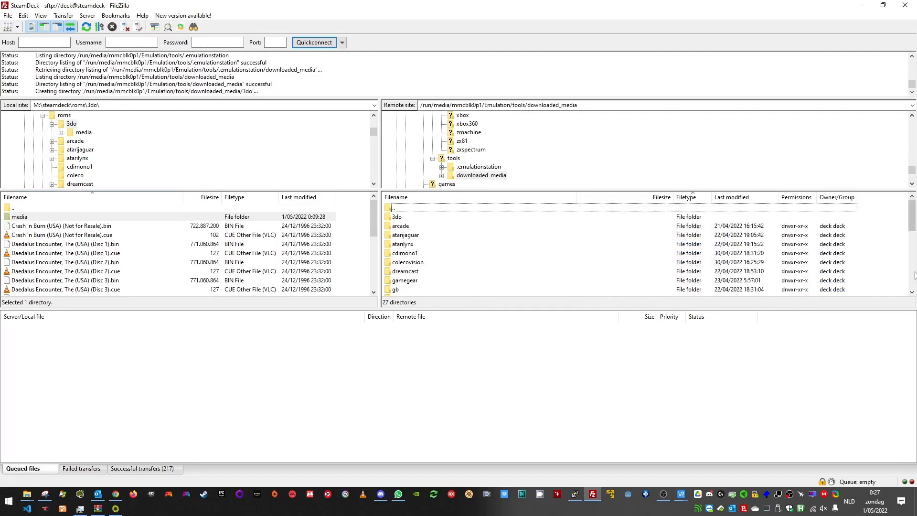
{"action": "double_click", "coordinate": [392, 218]}
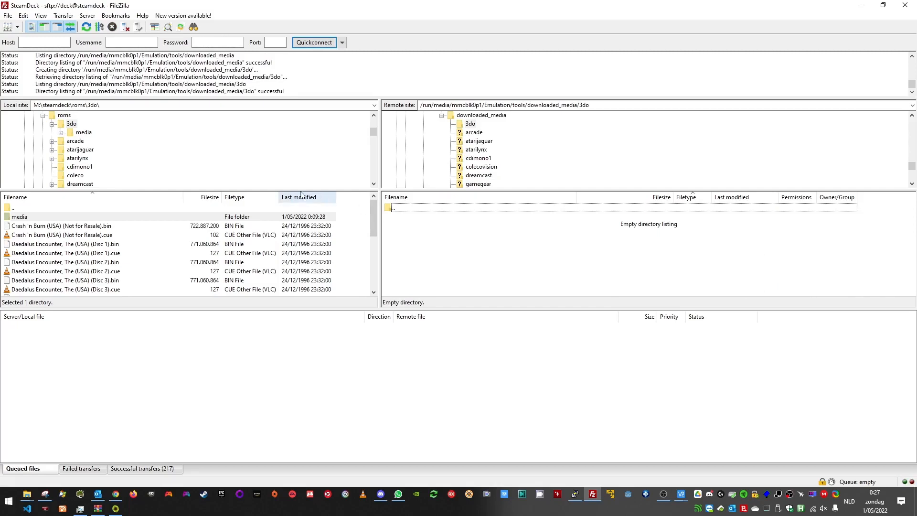
Step: Upload the miximages and videos folders from the local 3do media folder to the remote 3do directory
{"action": "double_click", "coordinate": [26, 219]}
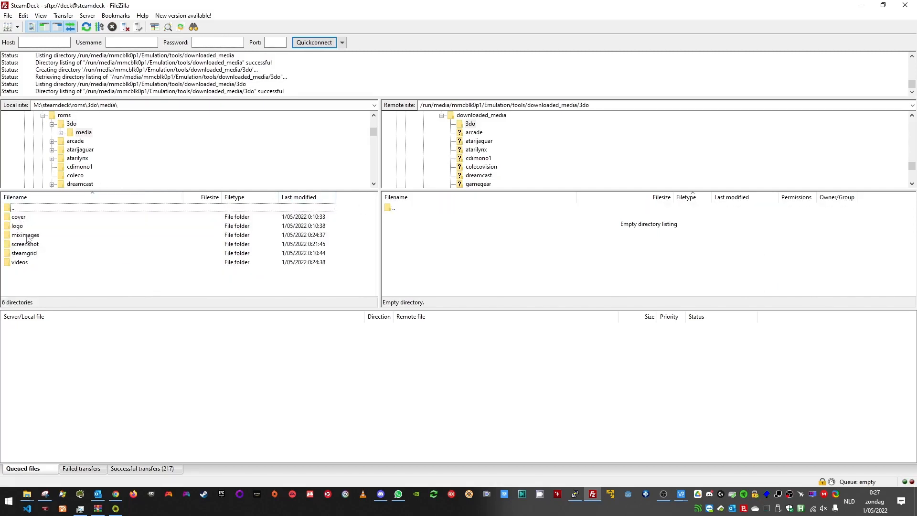
{"action": "left_click", "coordinate": [27, 236]}
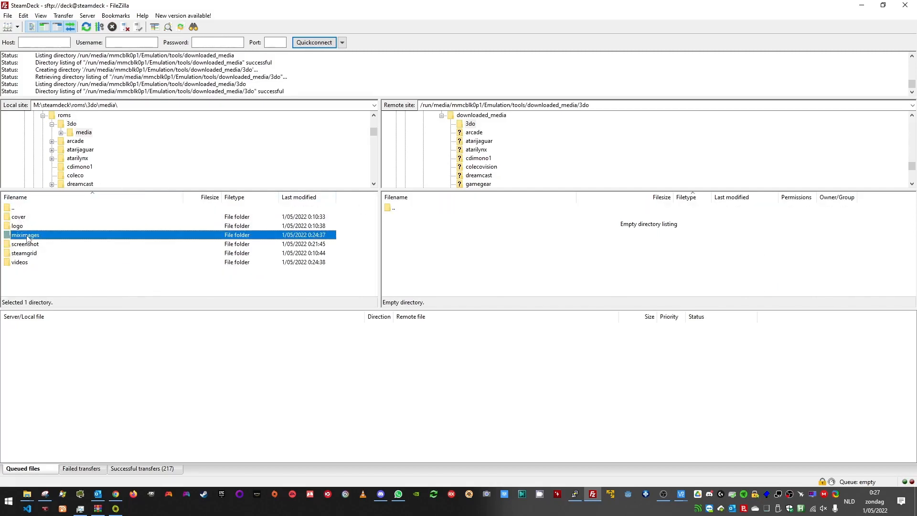
{"action": "left_click", "coordinate": [26, 263], "text": "ctrl"}
{"action": "left_click_drag", "start_coordinate": [17, 268], "coordinate": [472, 240]}
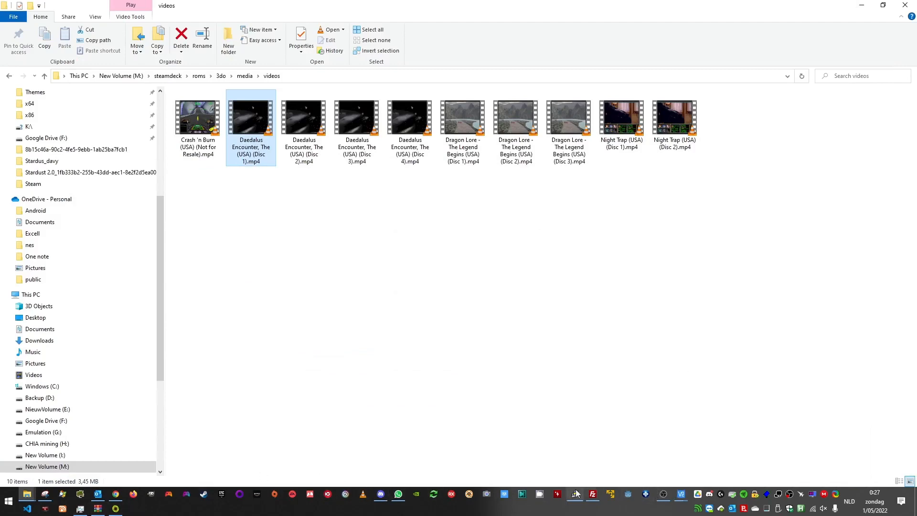
Step: Switch to the Steam Deck desktop in VNC Viewer, minimize the Dolphin window and launch EmulationStation
{"action": "mouse_move", "coordinate": [674, 499]}
{"action": "left_click", "coordinate": [715, 468]}
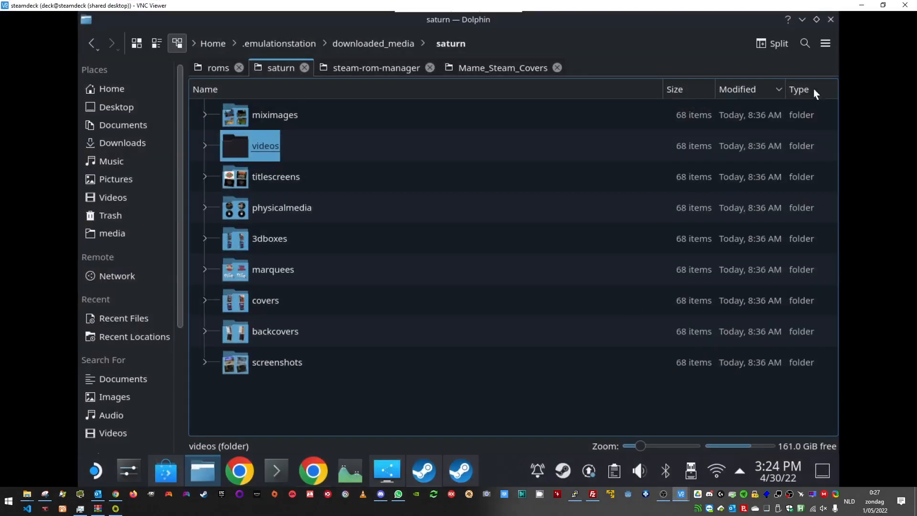
{"action": "left_click", "coordinate": [802, 19]}
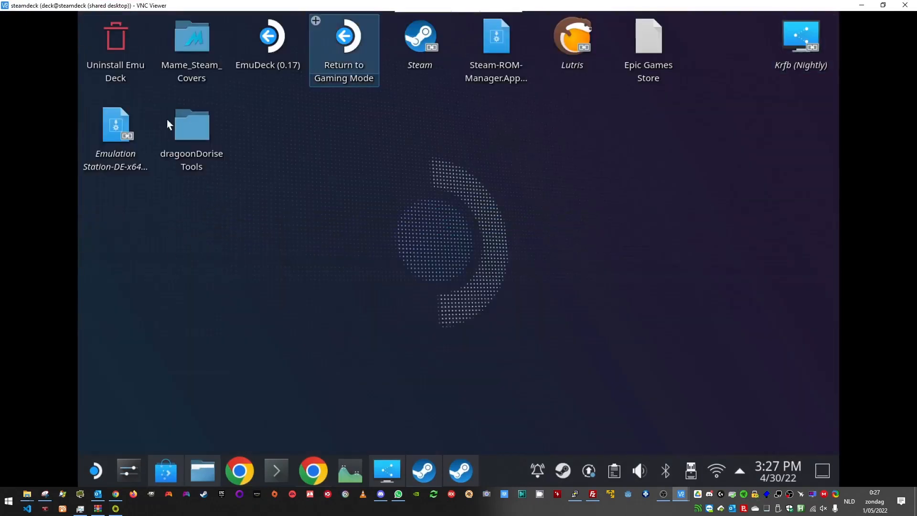
{"action": "left_click", "coordinate": [111, 139]}
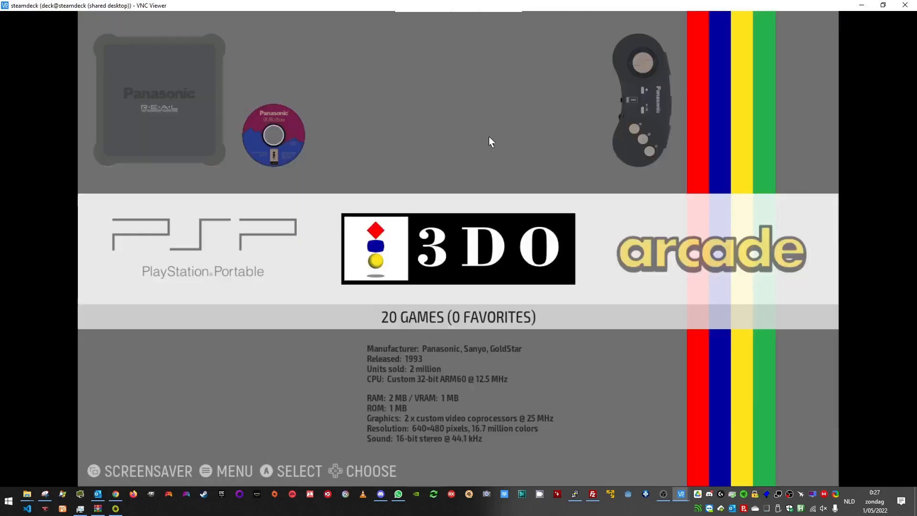
Step: Open the 3DO system and browse its games down to Night Trap Disc 1, checking their mix images and preview videos
{"action": "key", "text": "Return"}
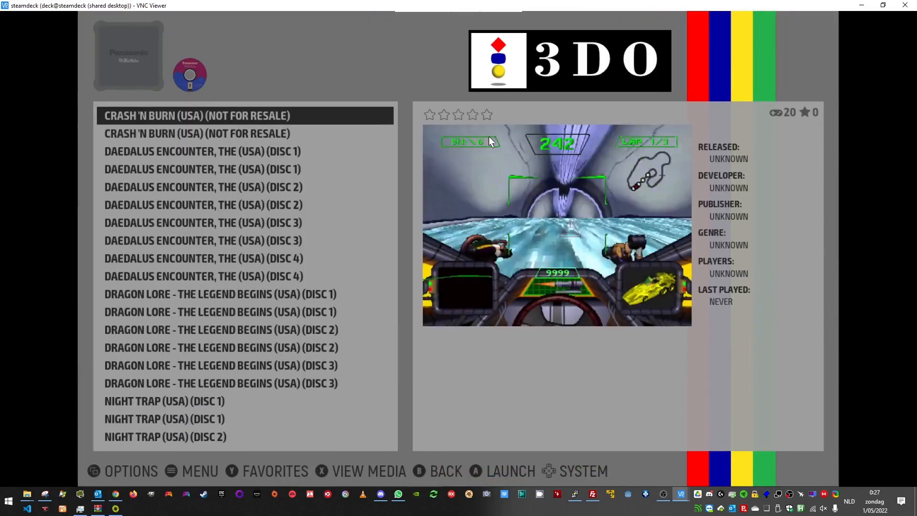
{"action": "key", "text": "Down"}
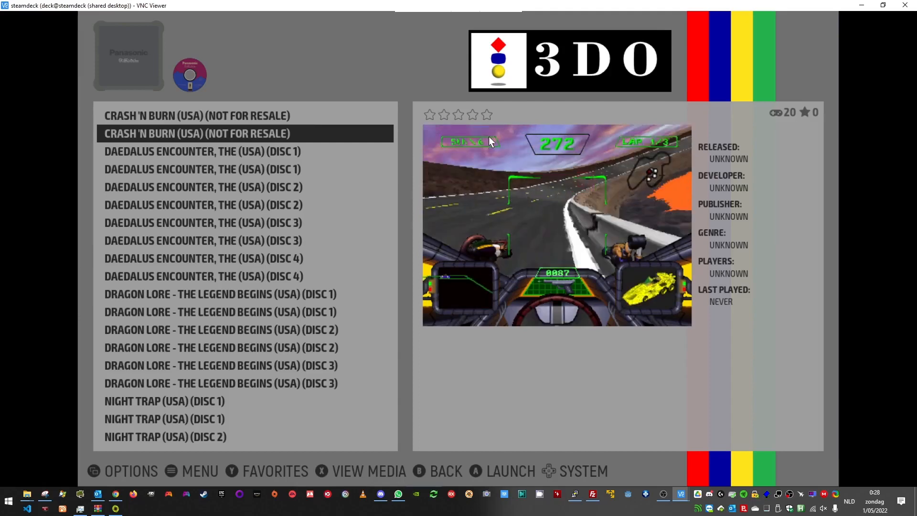
{"action": "key", "text": "Up"}
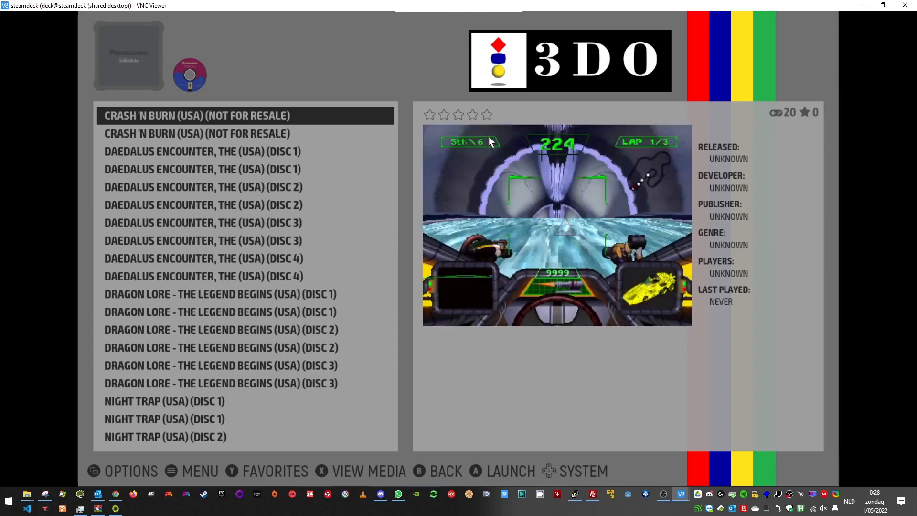
{"action": "key", "text": "Down"}
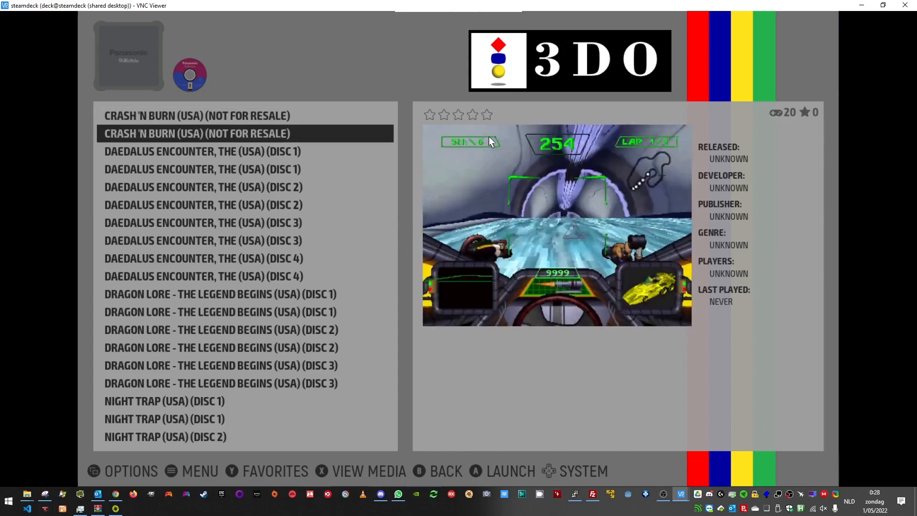
{"action": "key", "text": "Down"}
{"action": "key", "text": "Down"}
{"action": "key", "text": "Down"}
{"action": "key", "text": "Down"}
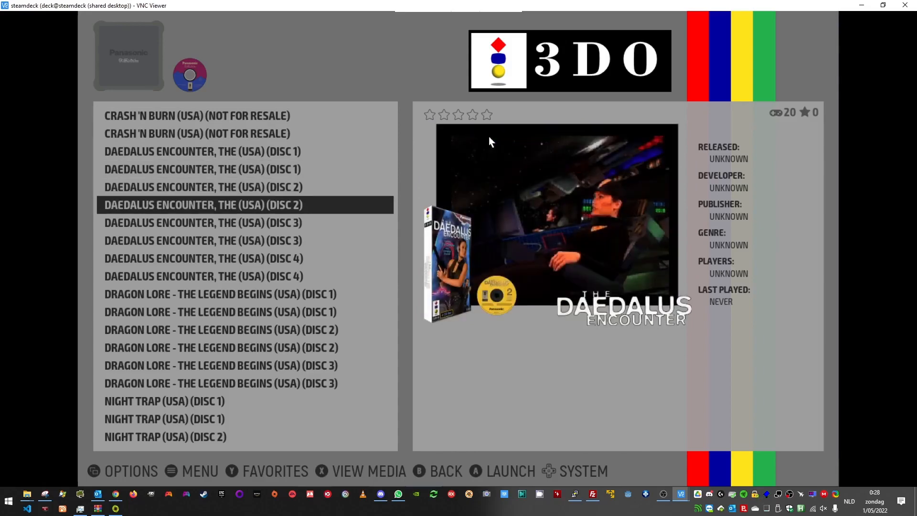
{"action": "key", "text": "Down"}
{"action": "key", "text": "Down"}
{"action": "key", "text": "Down"}
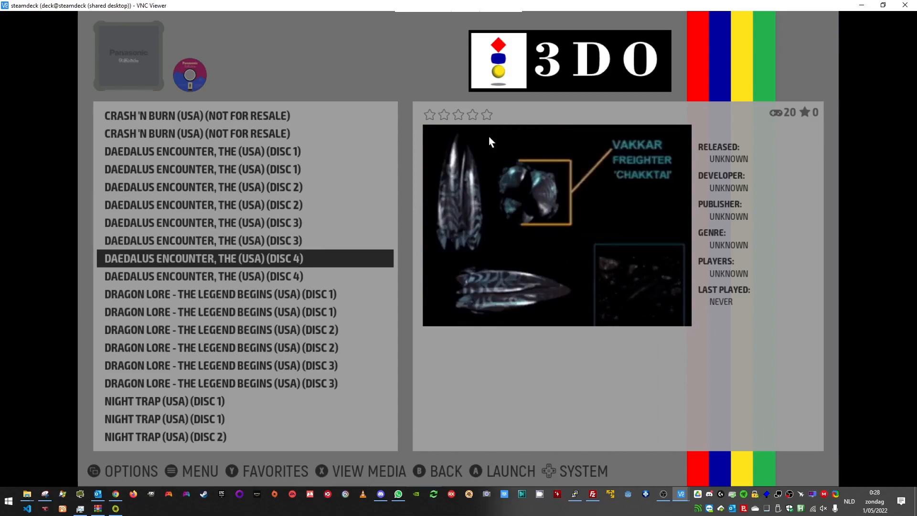
{"action": "key", "text": "Down"}
{"action": "key", "text": "Down"}
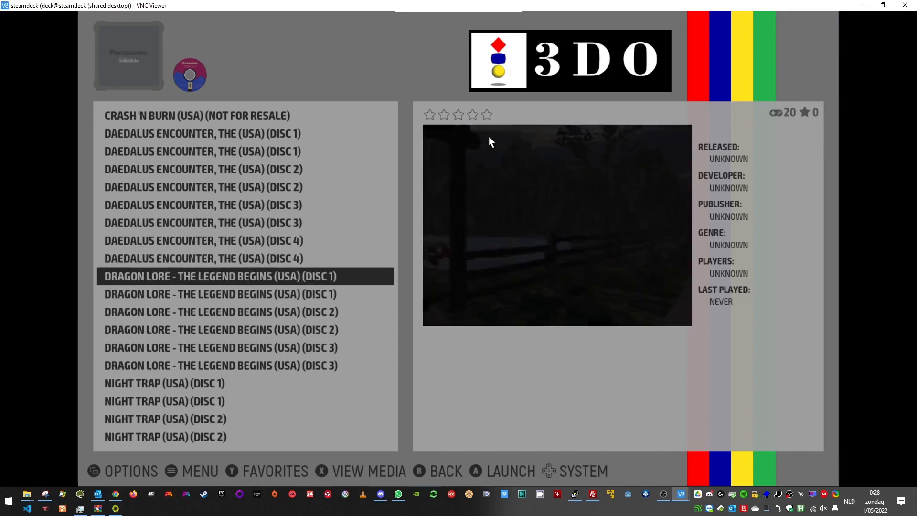
{"action": "key", "text": "Down"}
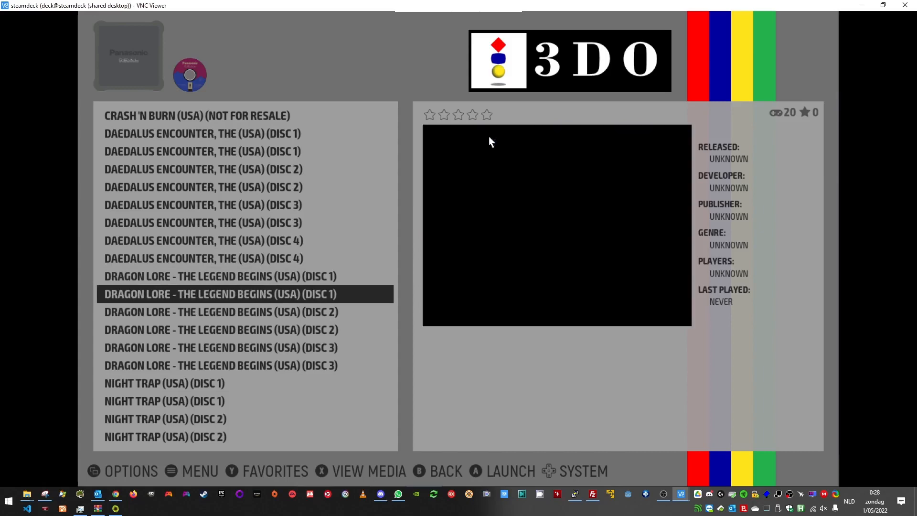
{"action": "key", "text": "Down"}
{"action": "key", "text": "Down"}
{"action": "key", "text": "Down"}
{"action": "key", "text": "Down"}
{"action": "key", "text": "Down"}
{"action": "key", "text": "Down"}
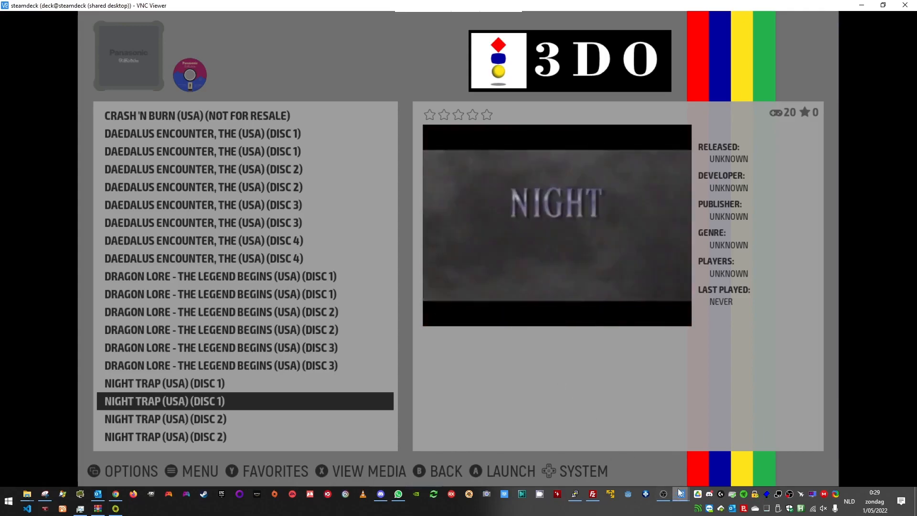
{"action": "mouse_move", "coordinate": [678, 497]}
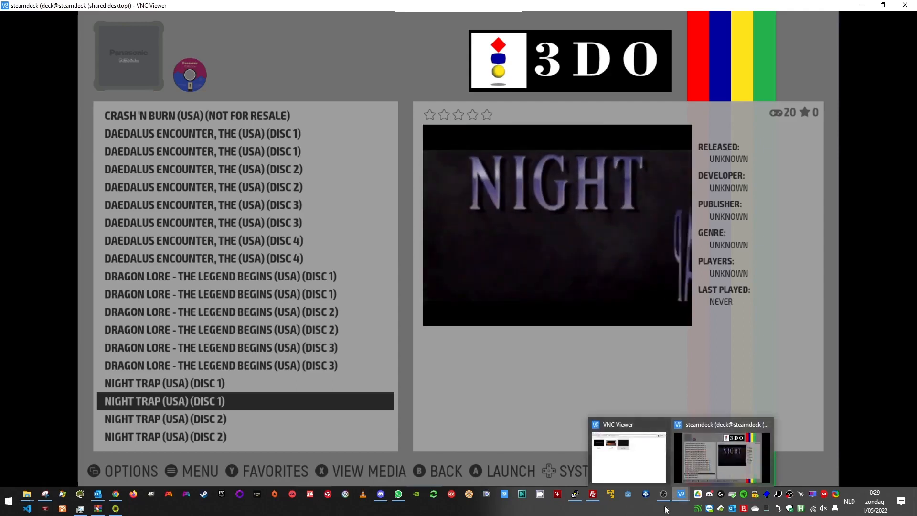